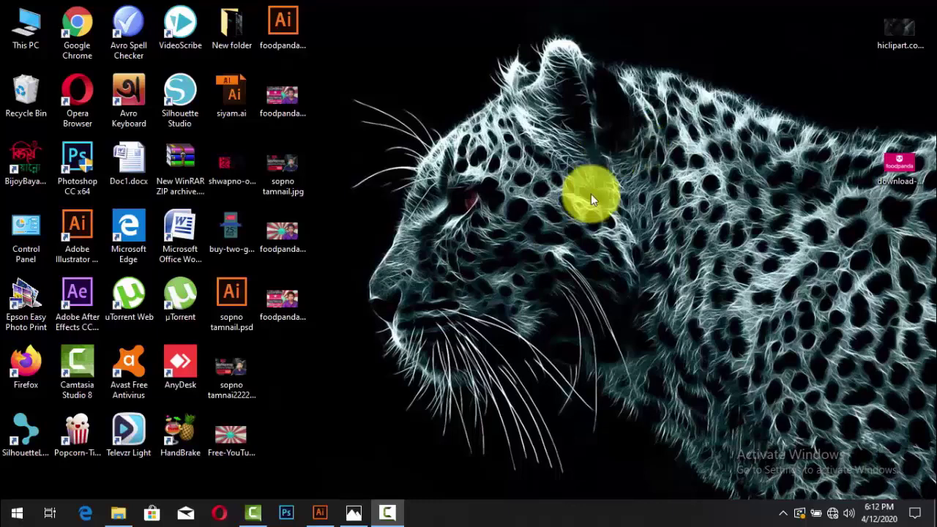
- Bring Adobe Illustrator to the front, showing the empty artboard of the blank CMYK document
{"action": "left_click", "coordinate": [322, 512]}
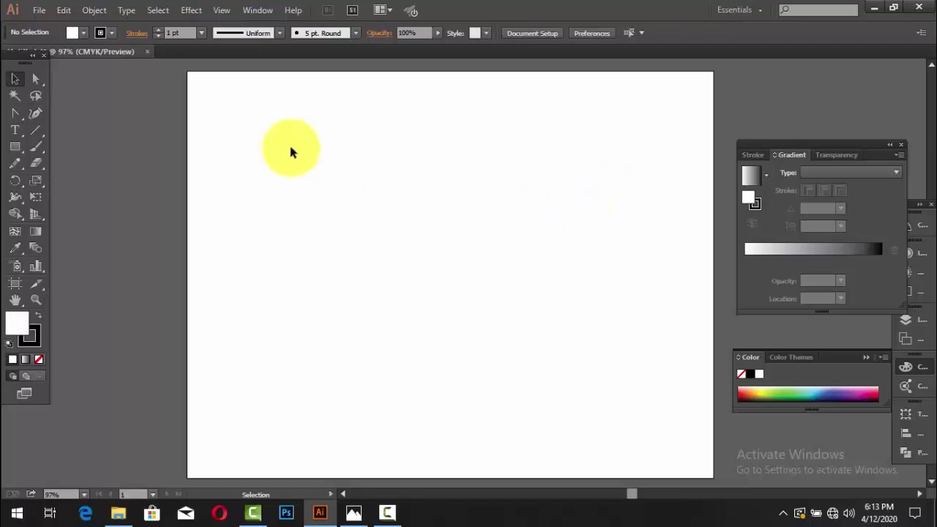
{"action": "left_click", "coordinate": [13, 117]}
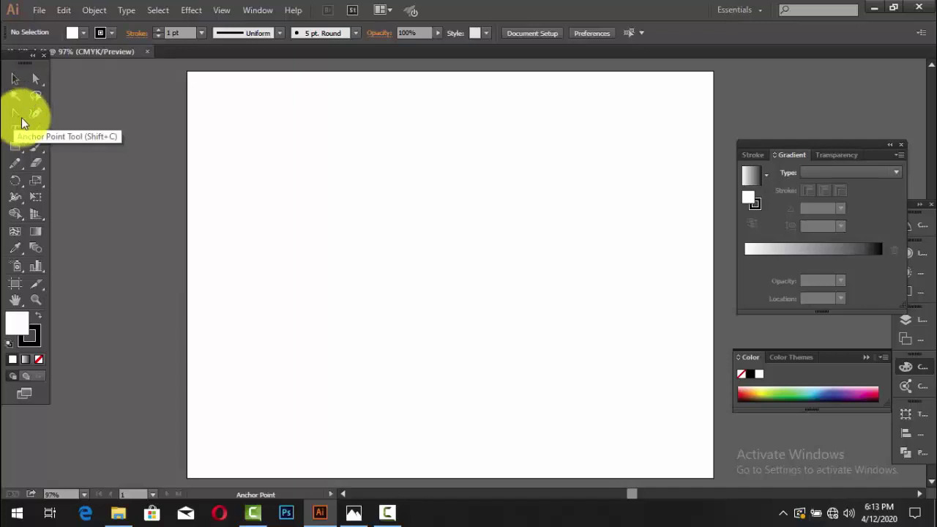
{"action": "left_click_drag", "start_coordinate": [19, 117], "coordinate": [58, 113]}
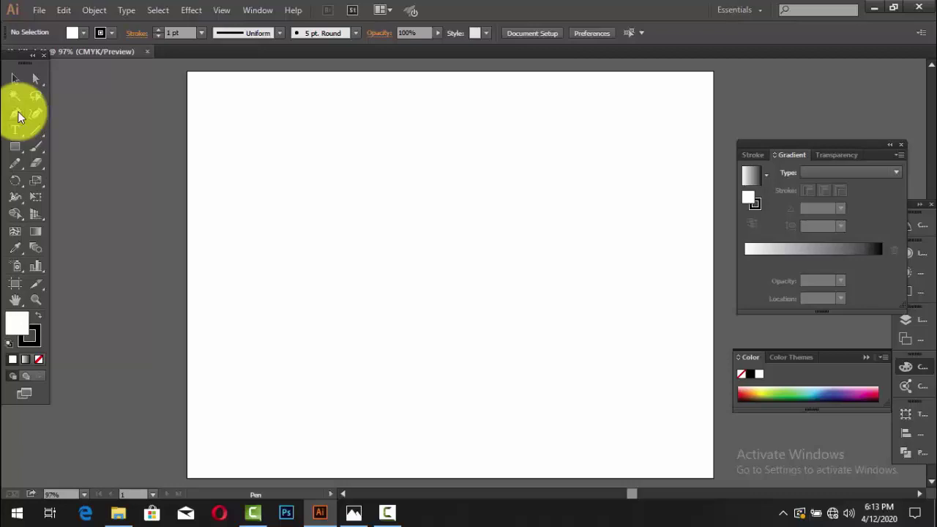
- Draw a small square, about 93.8 pt, and Alt-drag a copy directly beside it
{"action": "left_click", "coordinate": [16, 148]}
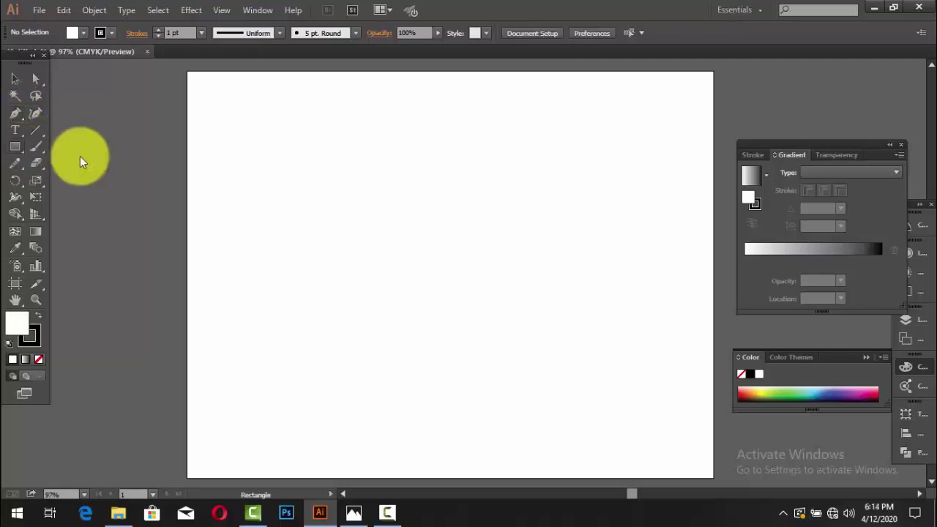
{"action": "left_click_drag", "start_coordinate": [287, 191], "coordinate": [350, 236]}
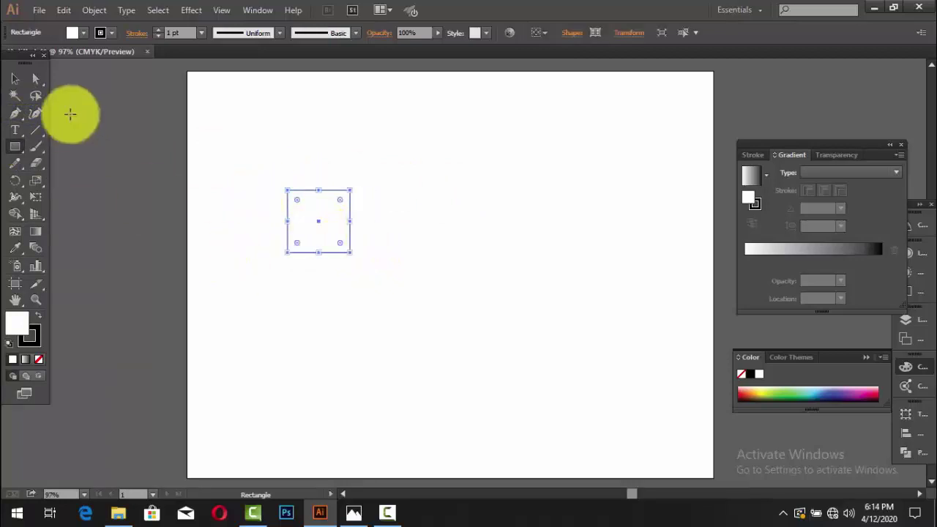
{"action": "left_click", "coordinate": [15, 78]}
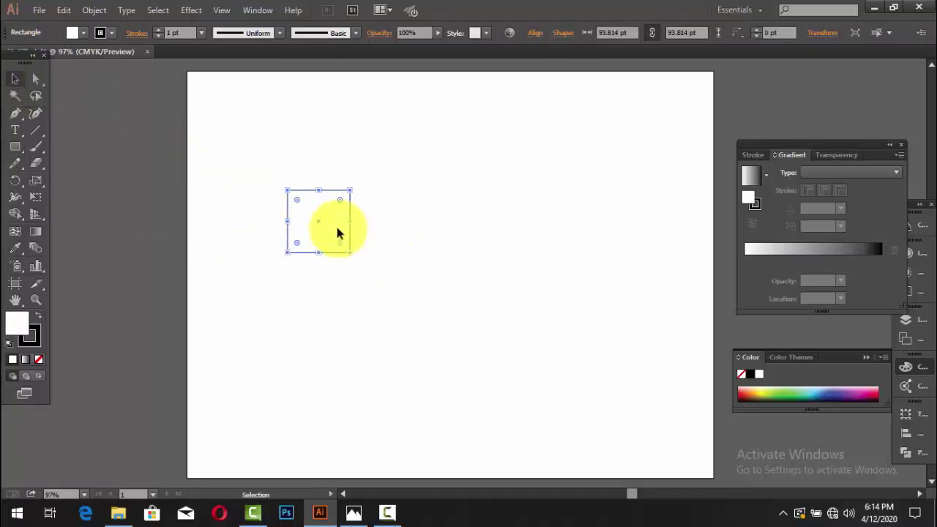
{"action": "left_click_drag", "start_coordinate": [339, 233], "coordinate": [400, 230]}
{"action": "left_click", "coordinate": [441, 236]}
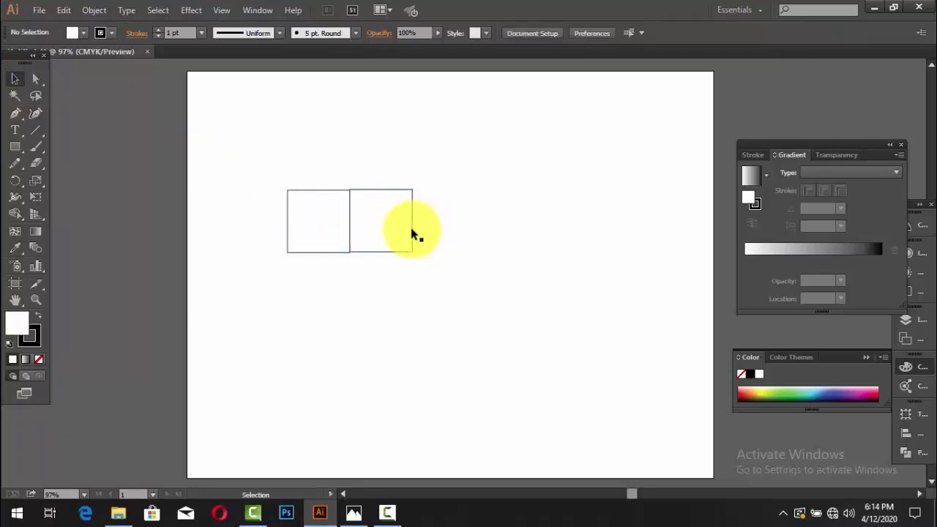
{"action": "left_click", "coordinate": [408, 234]}
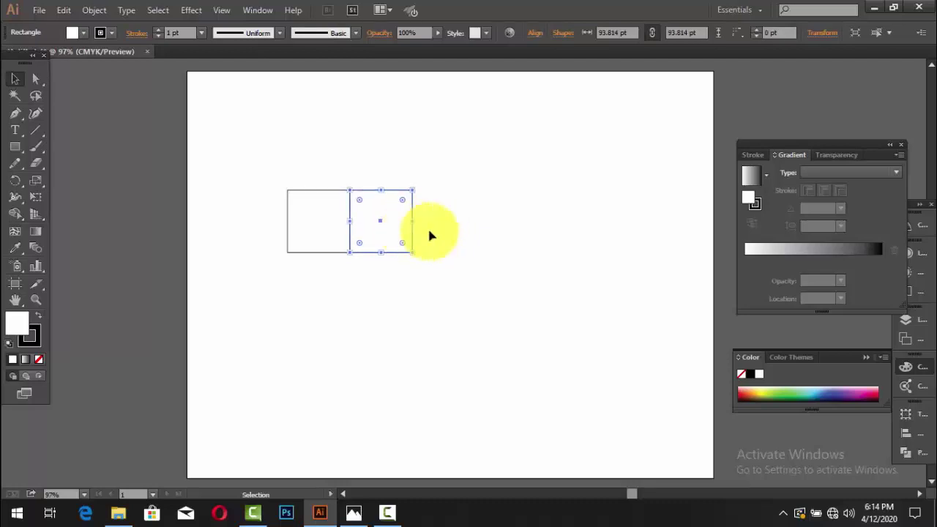
{"action": "left_click", "coordinate": [448, 236]}
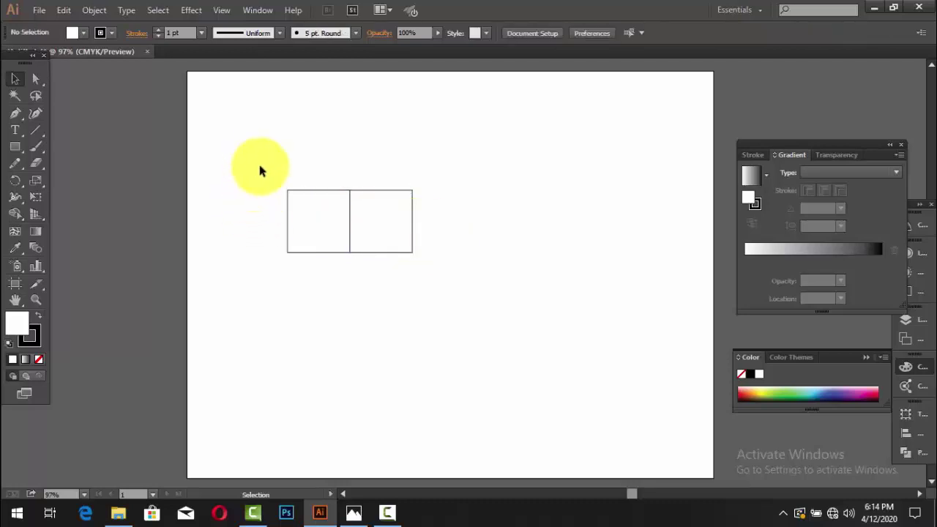
{"action": "left_click", "coordinate": [25, 78]}
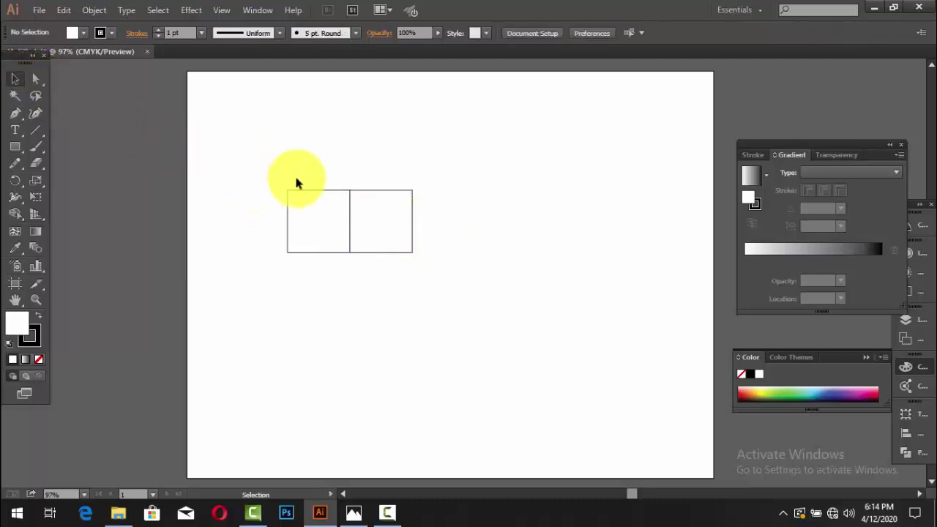
{"action": "left_click", "coordinate": [298, 195]}
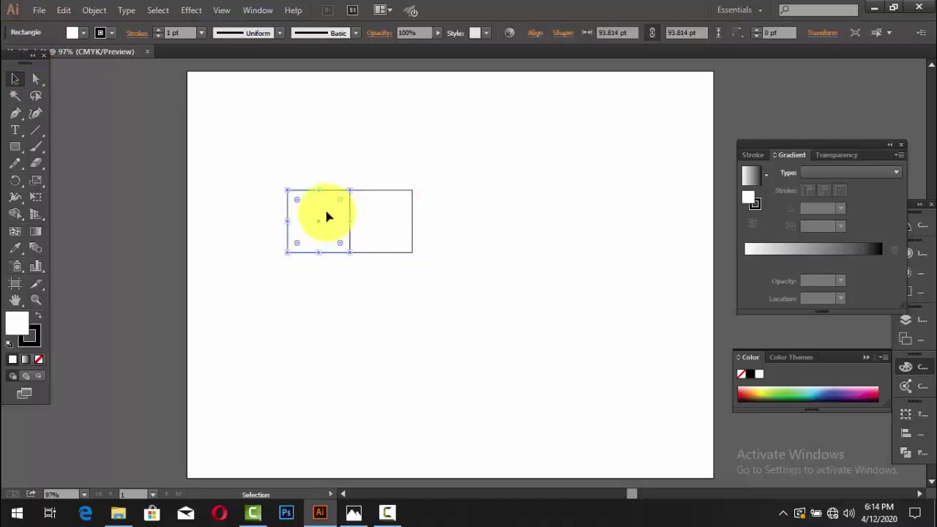
{"action": "mouse_move", "coordinate": [327, 216]}
{"action": "left_mouse_down"}
{"action": "mouse_move", "coordinate": [505, 222]}
{"action": "mouse_move", "coordinate": [584, 249]}
{"action": "left_mouse_up"}
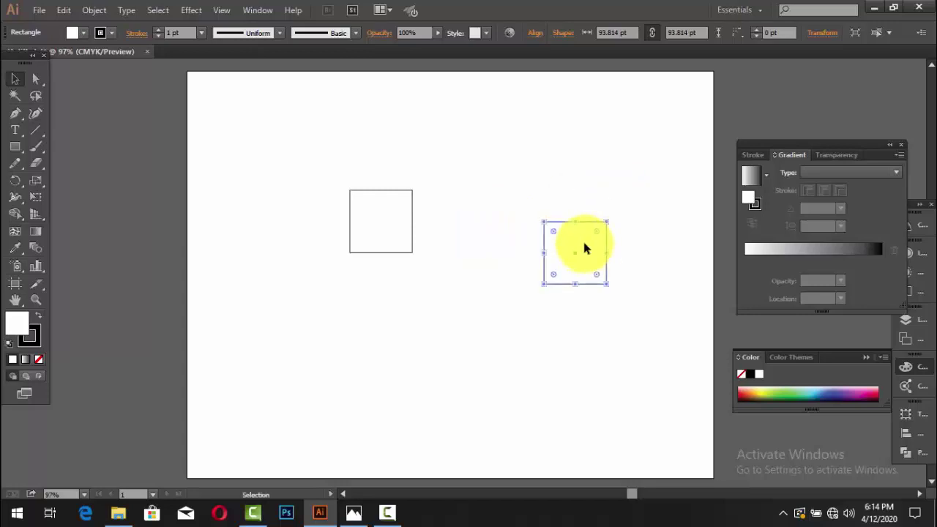
{"action": "key", "text": "ctrl+z"}
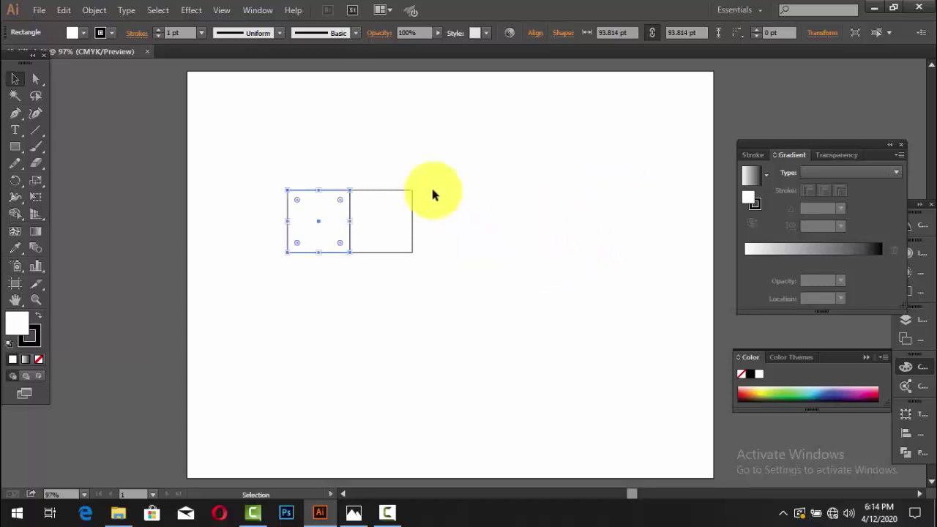
{"action": "left_click", "coordinate": [412, 196]}
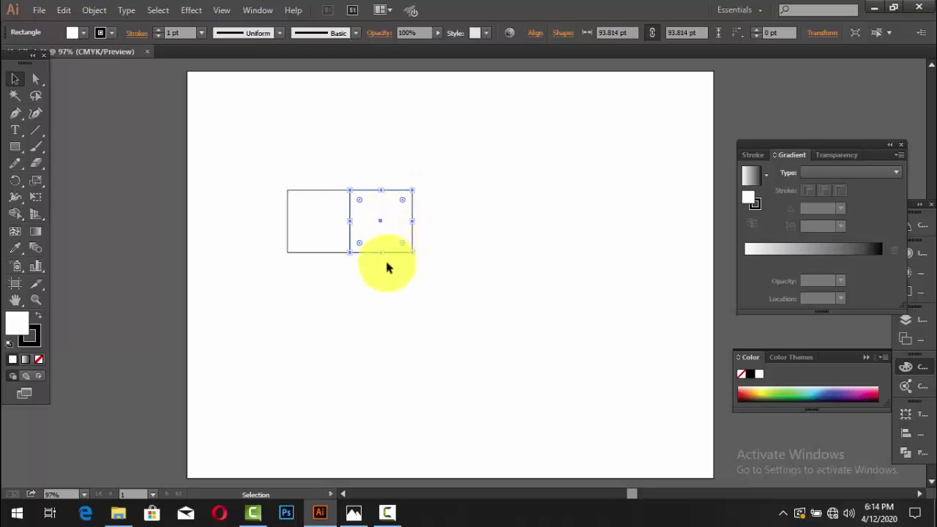
{"action": "left_click", "coordinate": [338, 252]}
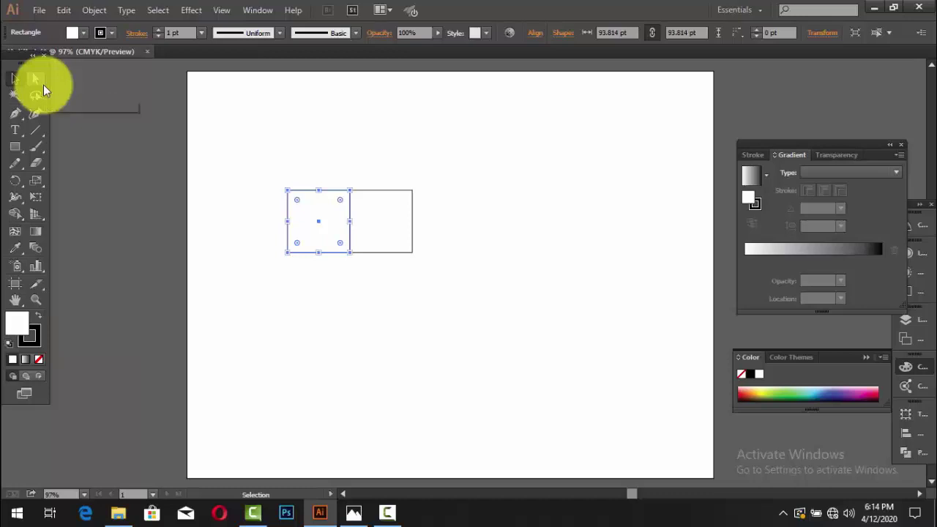
{"action": "left_click", "coordinate": [42, 88]}
{"action": "left_click", "coordinate": [210, 131]}
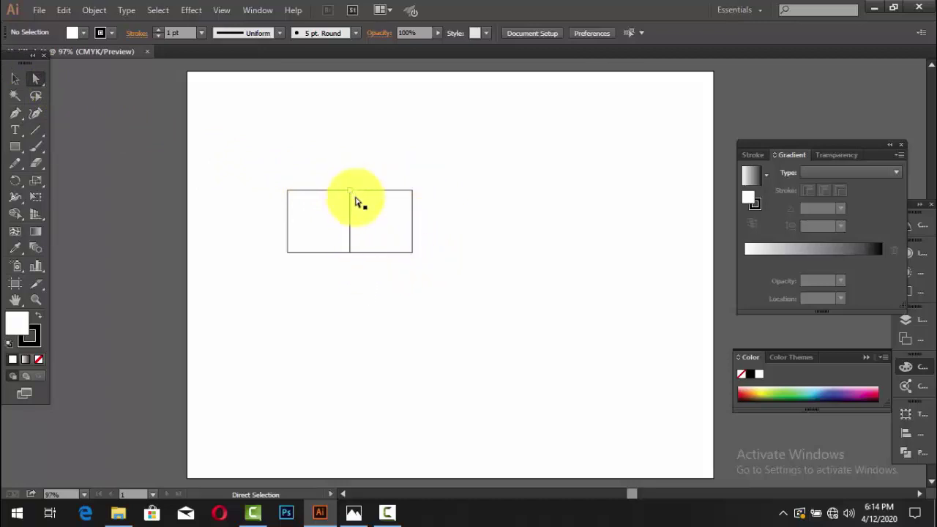
{"action": "left_click", "coordinate": [15, 78]}
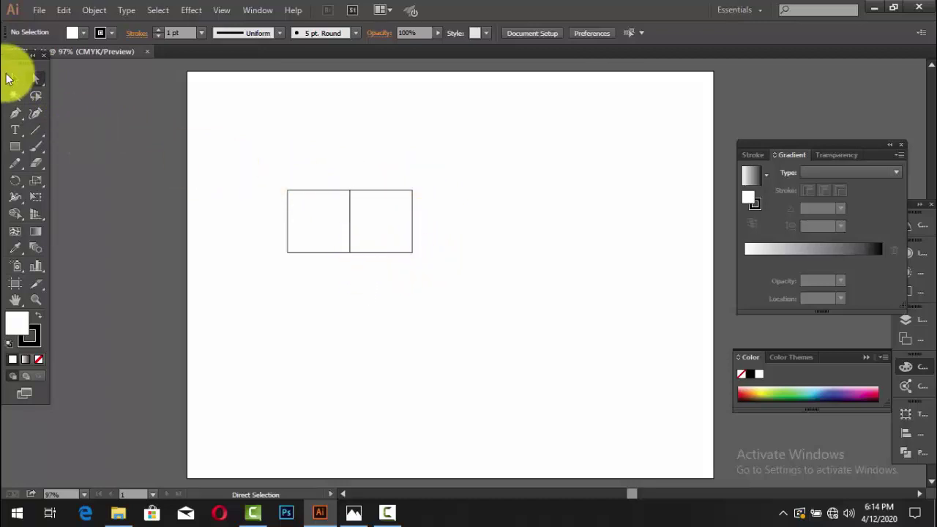
{"action": "left_click", "coordinate": [407, 191]}
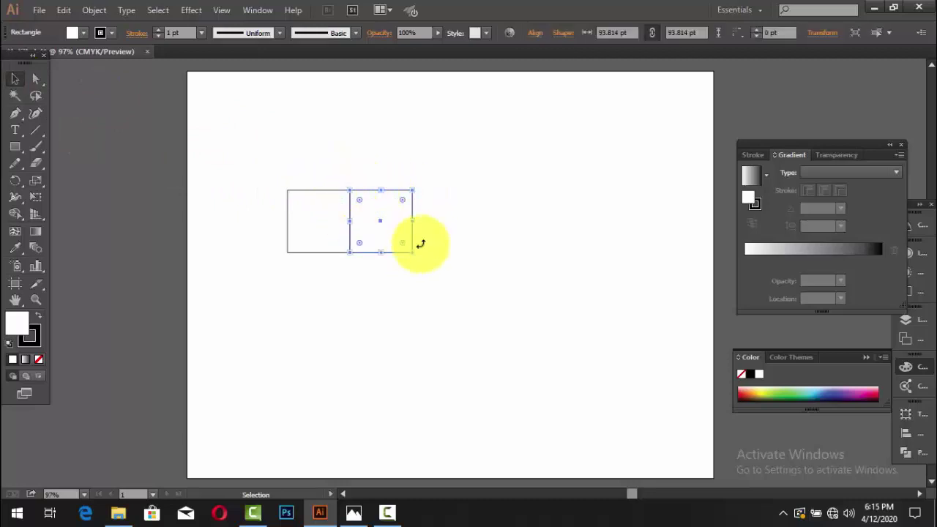
{"action": "left_click_drag", "start_coordinate": [383, 211], "coordinate": [514, 206]}
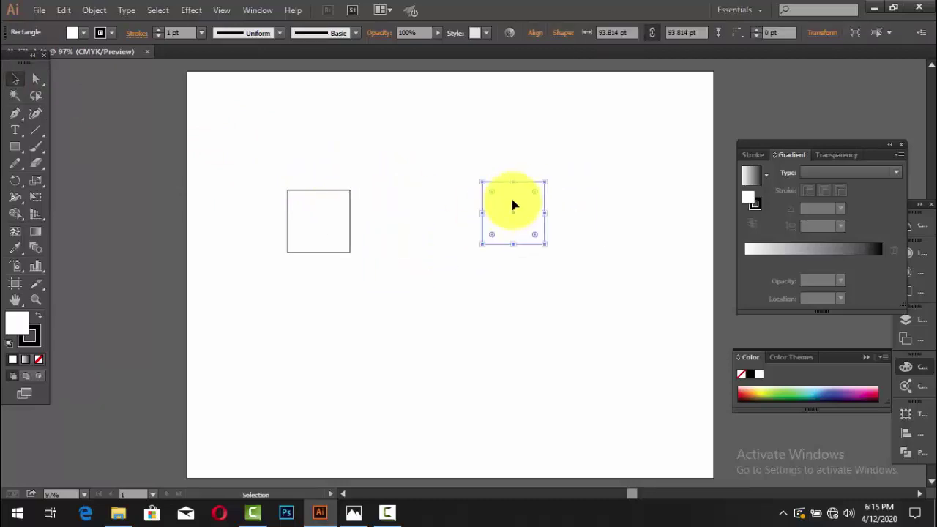
{"action": "key", "text": "ctrl+z"}
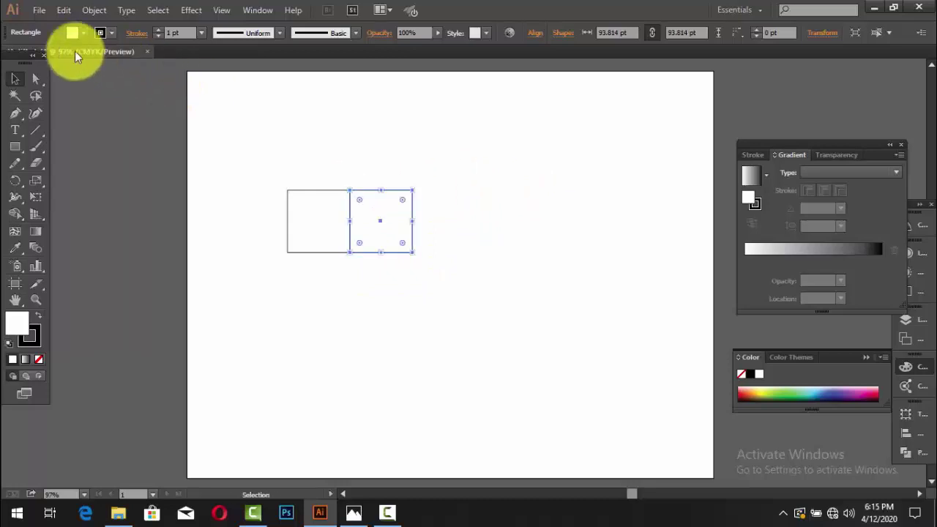
{"action": "left_click", "coordinate": [33, 79]}
{"action": "left_click", "coordinate": [232, 104]}
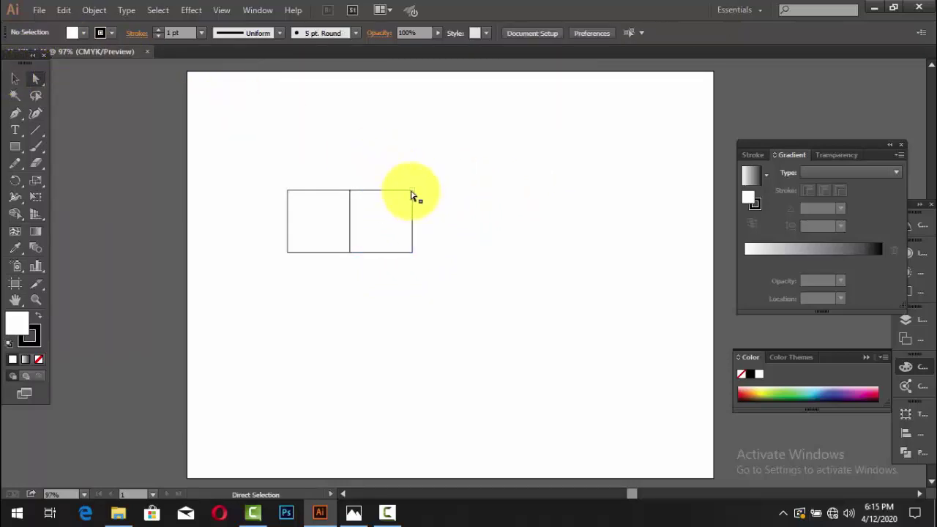
{"action": "left_click", "coordinate": [412, 192]}
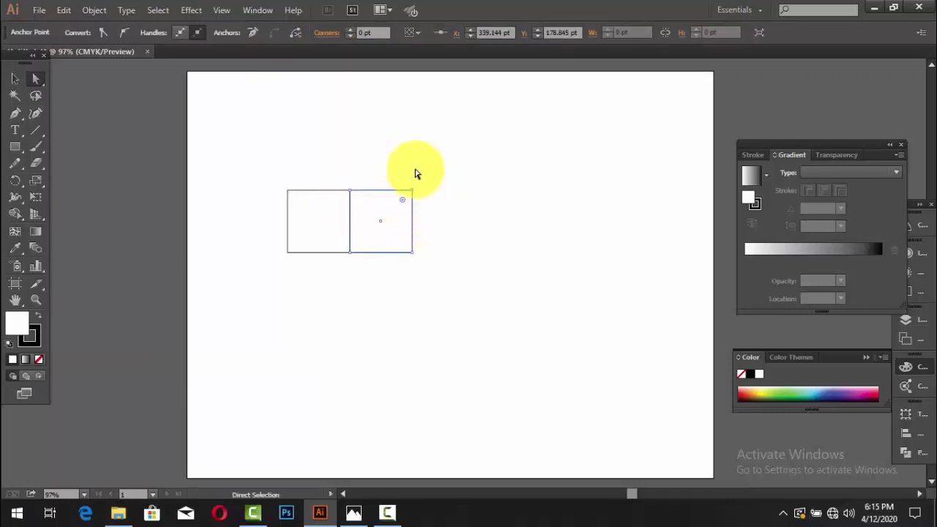
{"action": "key", "text": "ctrl+plus"}
{"action": "key", "text": "ctrl+plus"}
{"action": "key", "text": "ctrl+plus"}
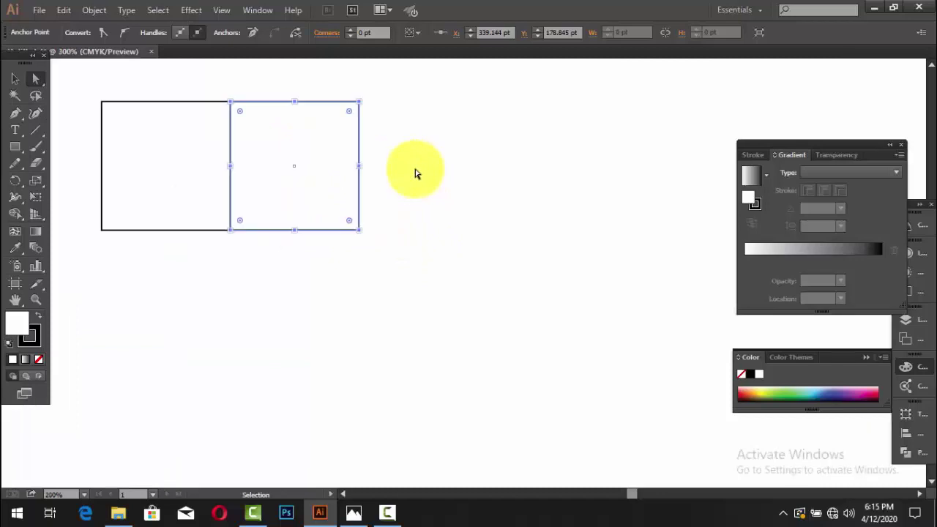
{"action": "key", "text": "ctrl+plus"}
{"action": "key", "text": "ctrl+plus"}
{"action": "left_click", "coordinate": [416, 174]}
{"action": "mouse_move", "coordinate": [416, 173]}
{"action": "left_mouse_down"}
{"action": "mouse_move", "coordinate": [579, 366]}
{"action": "mouse_move", "coordinate": [643, 391]}
{"action": "left_mouse_up"}
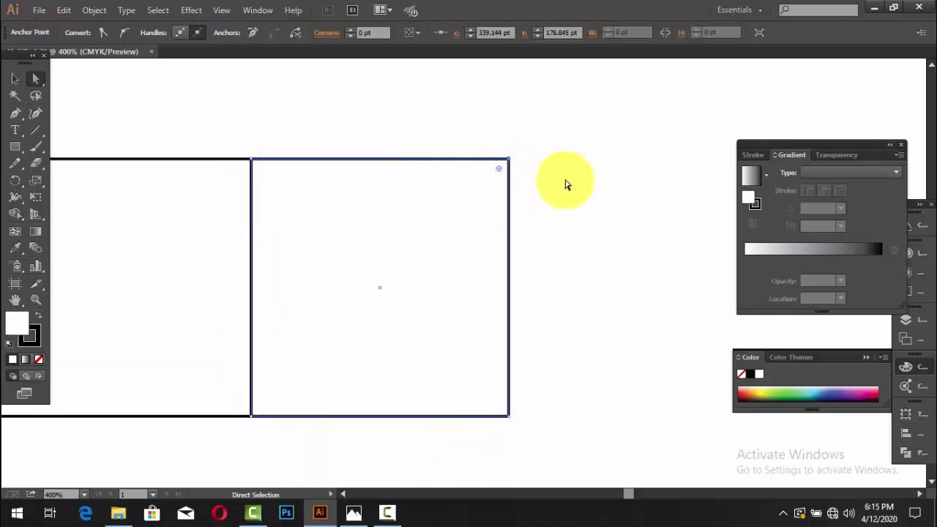
{"action": "key", "text": "ctrl+minus"}
{"action": "key", "text": "ctrl+minus"}
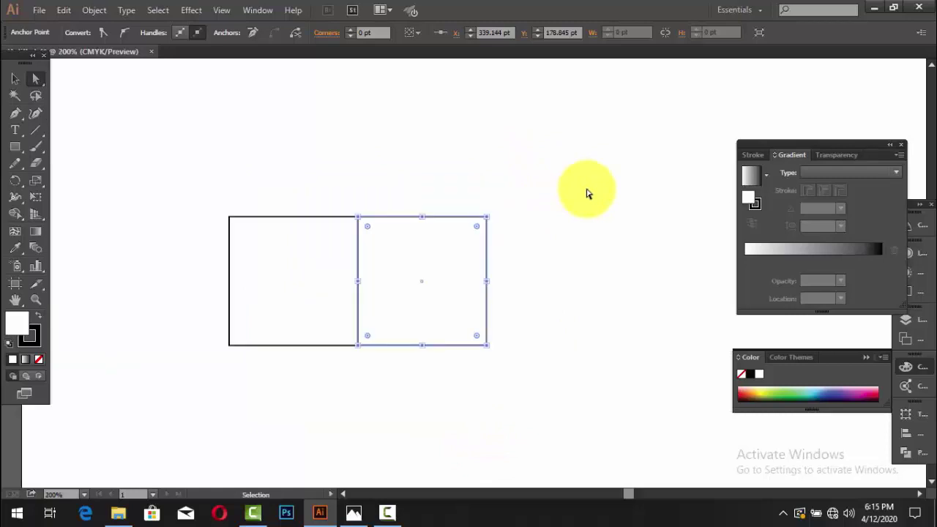
{"action": "key", "text": "ctrl+minus"}
{"action": "key", "text": "ctrl+minus"}
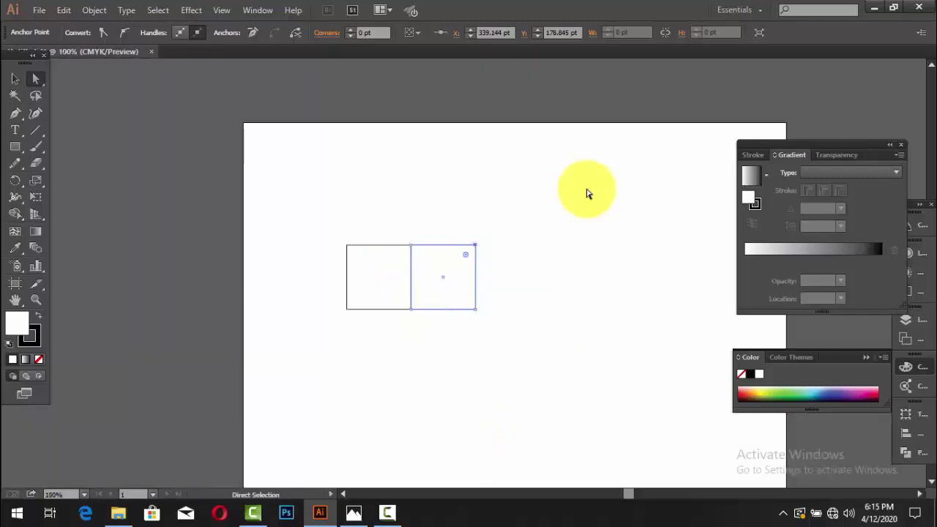
{"action": "left_click_drag", "start_coordinate": [604, 232], "coordinate": [572, 174]}
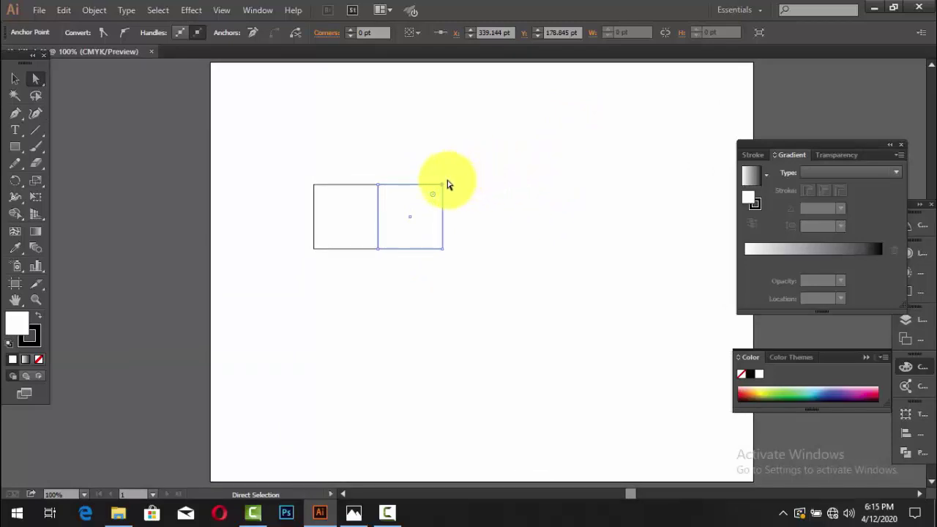
- Pull the right square's top-right corner outward, then try moving the left square and undo
{"action": "left_click_drag", "start_coordinate": [443, 185], "coordinate": [513, 154]}
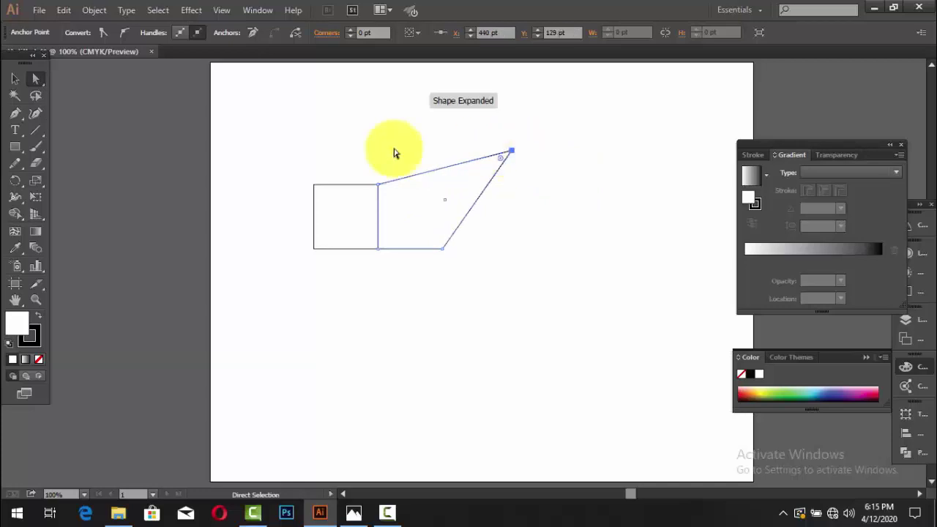
{"action": "left_click", "coordinate": [15, 78]}
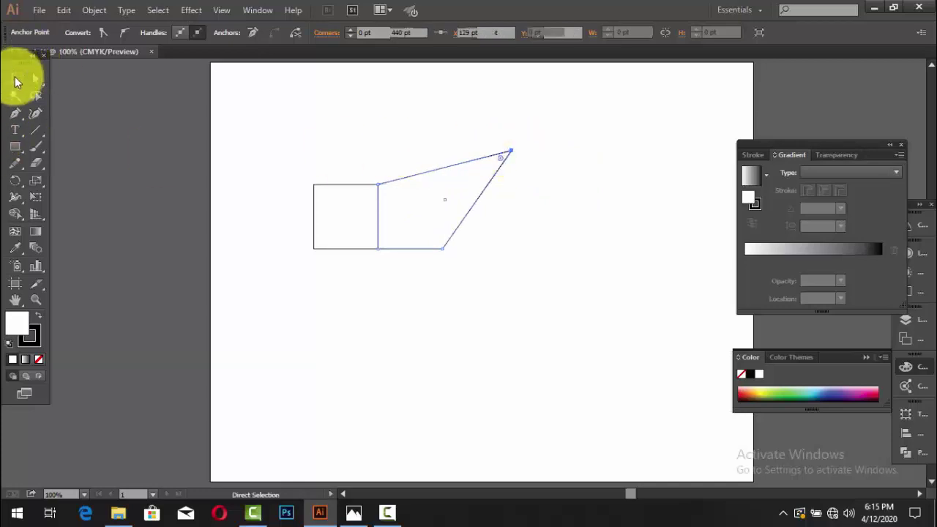
{"action": "left_click", "coordinate": [340, 216]}
{"action": "left_click_drag", "start_coordinate": [327, 189], "coordinate": [216, 227]}
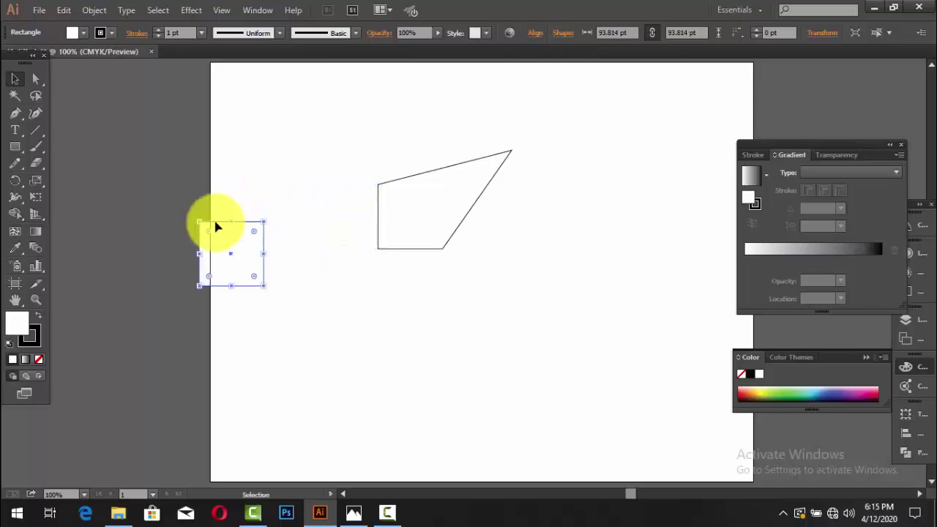
{"action": "key", "text": "ctrl+z"}
- Drag the quadrilateral's top-right anchor down and left until it matches the left square
{"action": "left_click", "coordinate": [395, 214]}
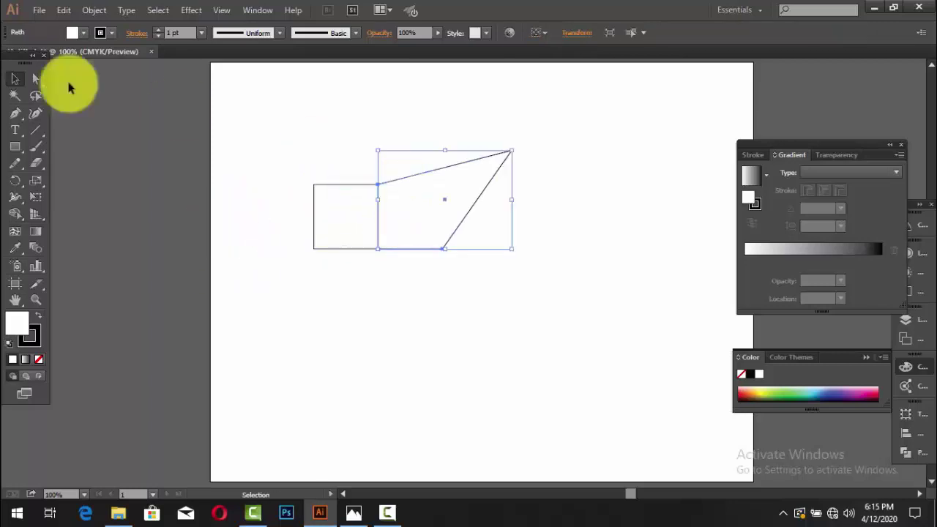
{"action": "left_click", "coordinate": [35, 78]}
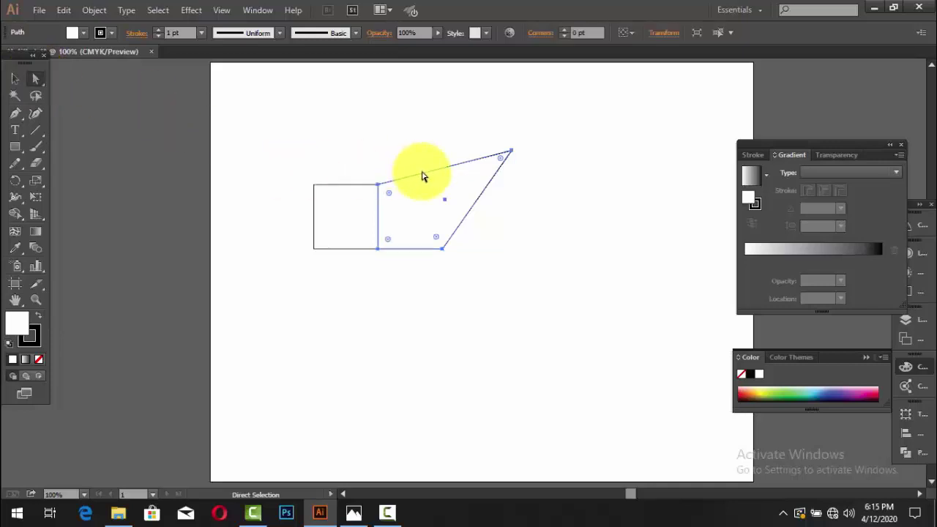
{"action": "left_click_drag", "start_coordinate": [511, 154], "coordinate": [466, 170]}
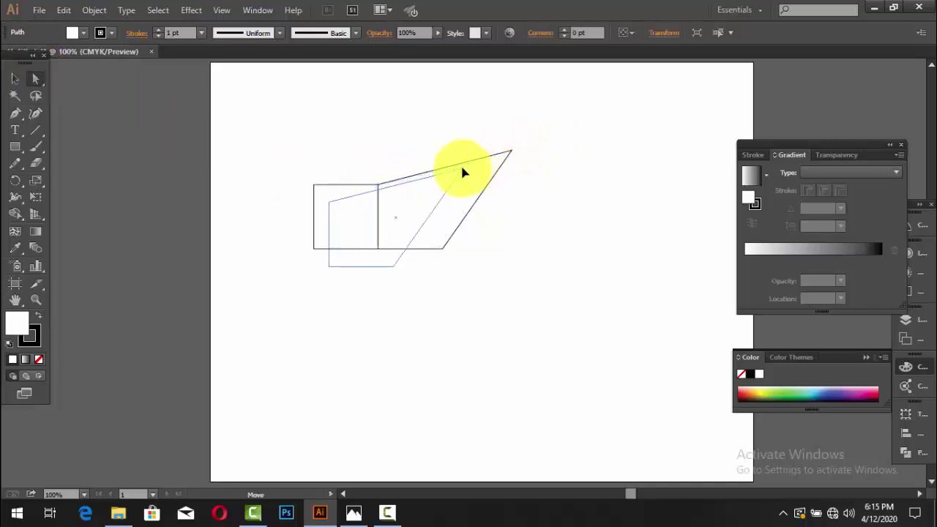
{"action": "key", "text": "ctrl+z"}
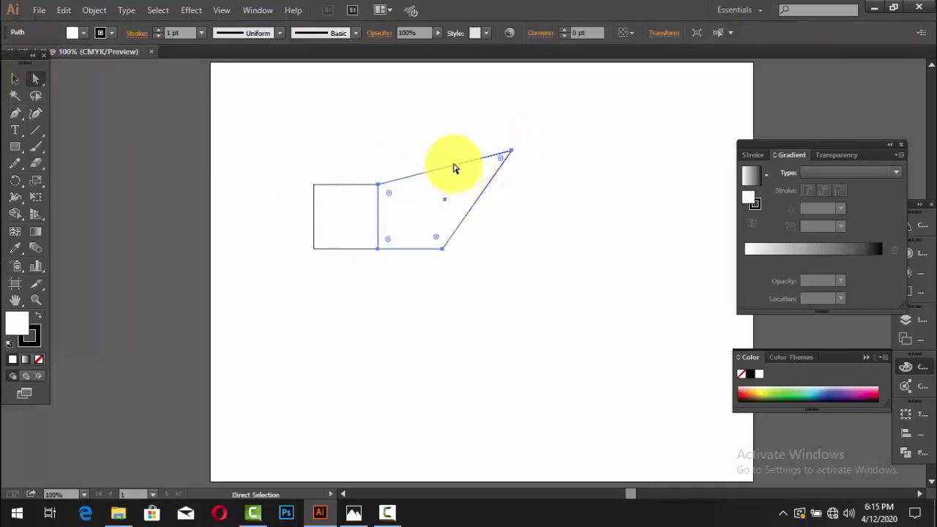
{"action": "left_click", "coordinate": [420, 130]}
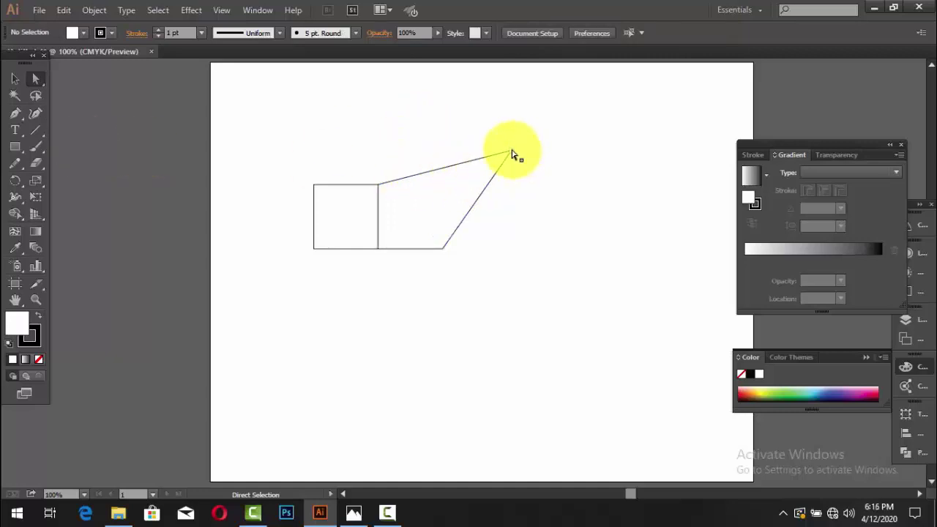
{"action": "mouse_move", "coordinate": [513, 152]}
{"action": "left_mouse_down"}
{"action": "mouse_move", "coordinate": [510, 211]}
{"action": "mouse_move", "coordinate": [512, 161]}
{"action": "mouse_move", "coordinate": [521, 181]}
{"action": "left_mouse_up"}
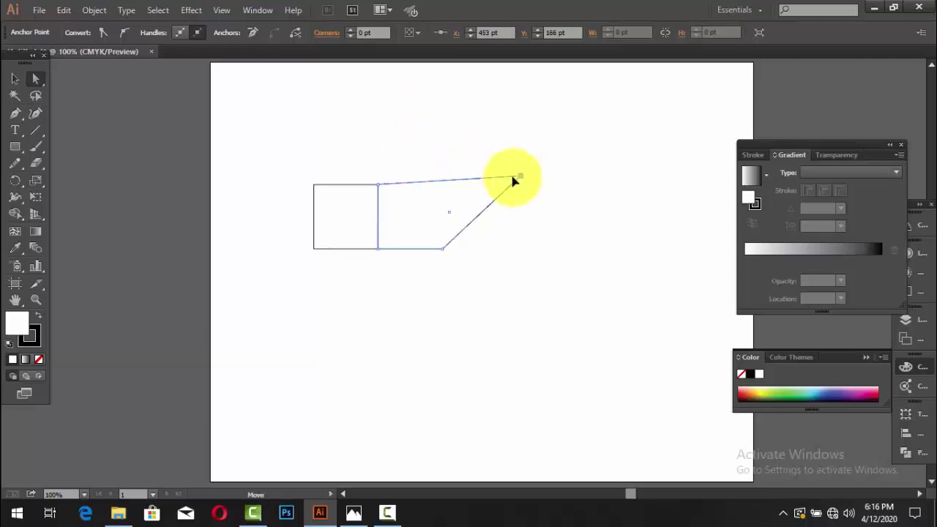
{"action": "mouse_move", "coordinate": [522, 180]}
{"action": "left_mouse_down"}
{"action": "mouse_move", "coordinate": [437, 192]}
{"action": "mouse_move", "coordinate": [443, 180]}
{"action": "left_mouse_up"}
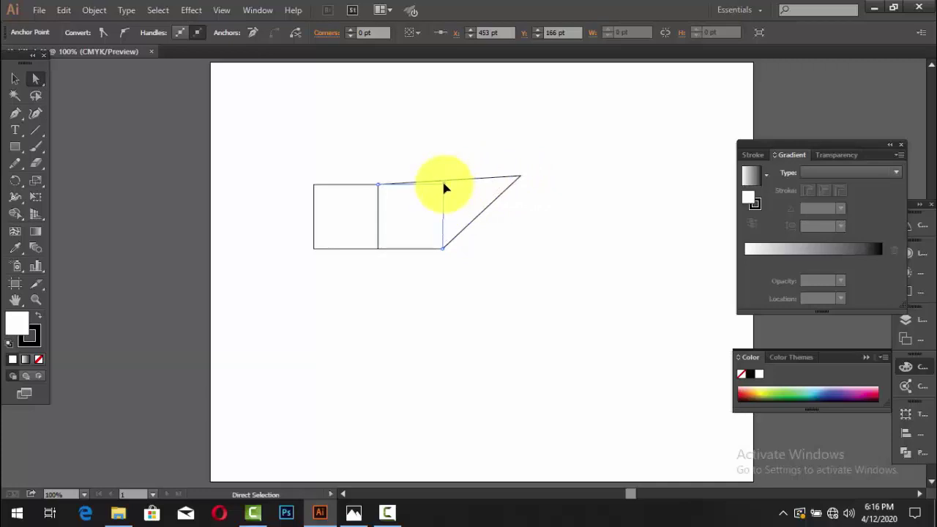
- Delete the reshaped right shape
{"action": "left_click", "coordinate": [16, 81]}
{"action": "left_click", "coordinate": [412, 228]}
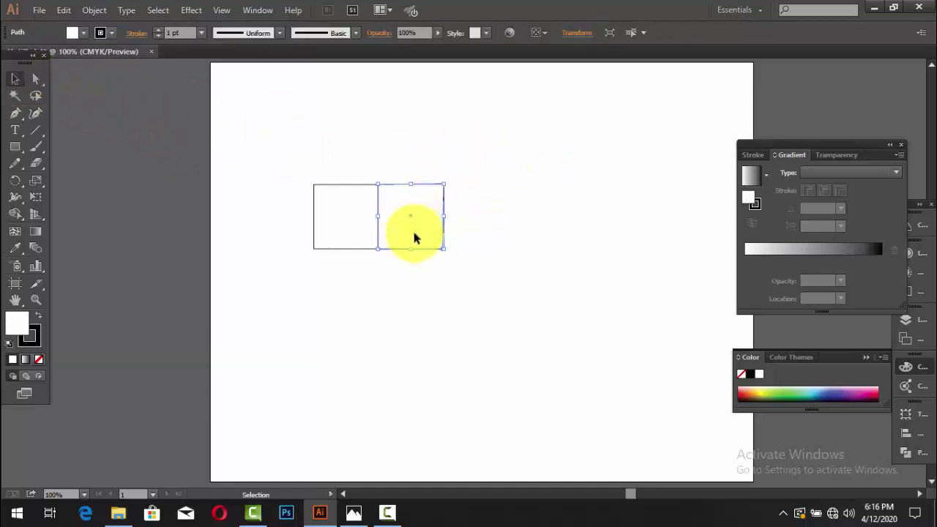
{"action": "key", "text": "Delete"}
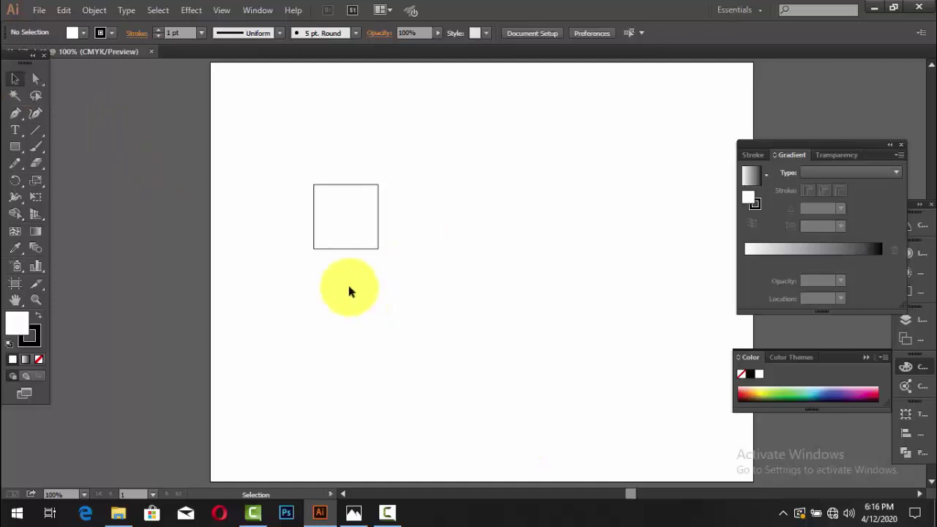
- Alt-drag a copy of the left square so it sits edge to edge beside it
{"action": "left_click", "coordinate": [322, 235]}
{"action": "mouse_move", "coordinate": [322, 235]}
{"action": "left_mouse_down"}
{"action": "mouse_move", "coordinate": [443, 237]}
{"action": "mouse_move", "coordinate": [432, 234]}
{"action": "left_mouse_up"}
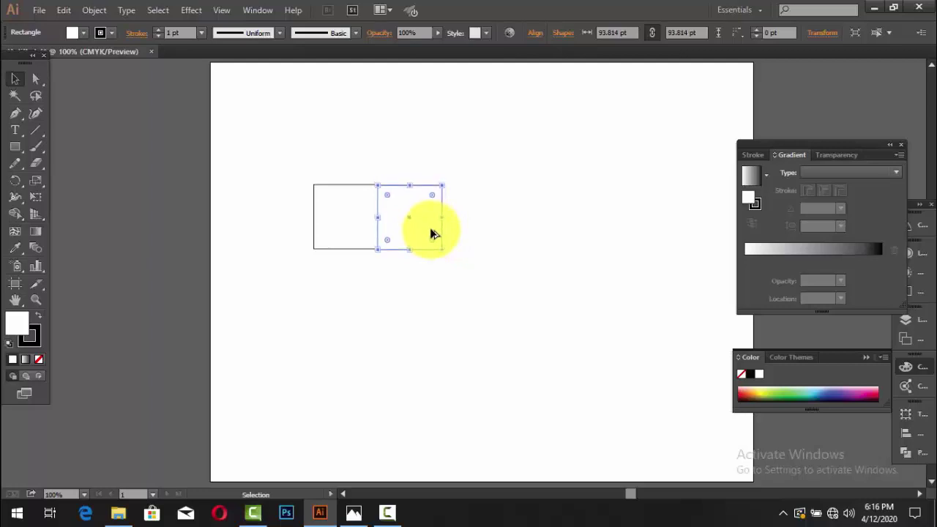
{"action": "left_click", "coordinate": [432, 261]}
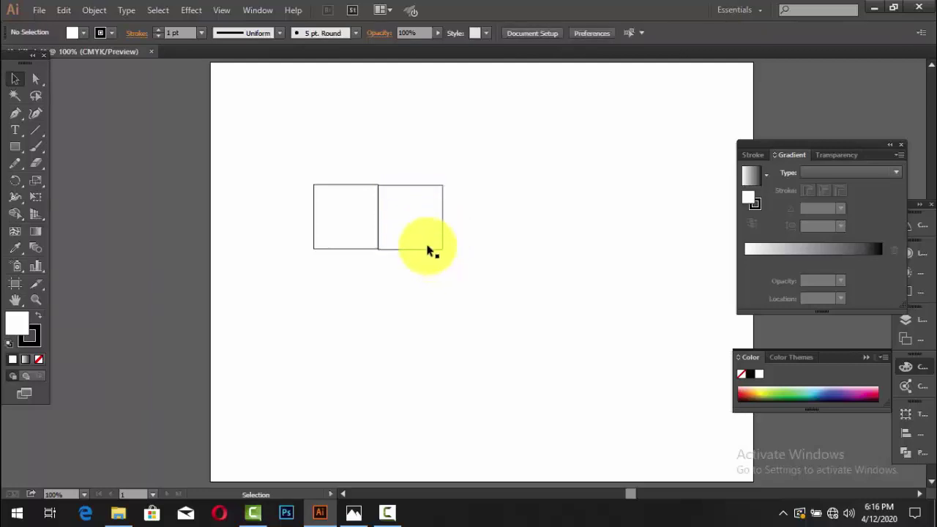
{"action": "left_click", "coordinate": [421, 238]}
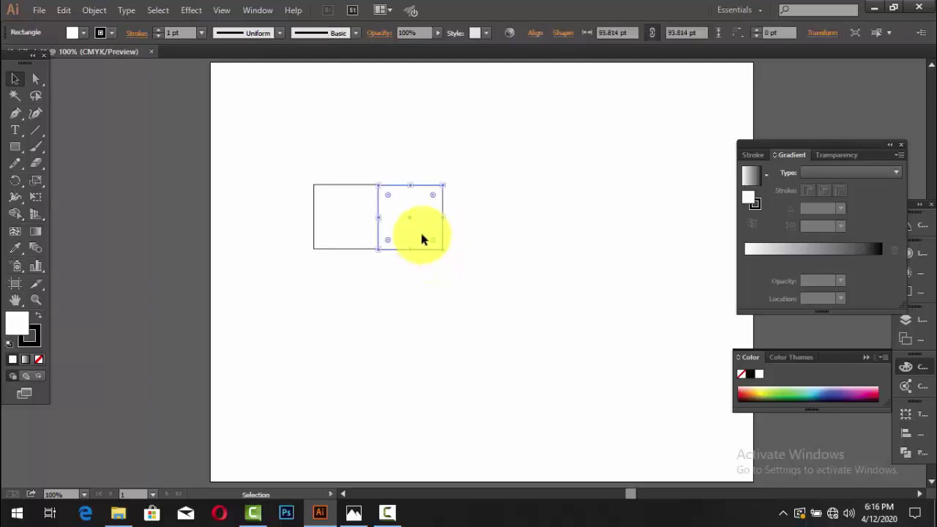
{"action": "left_click", "coordinate": [406, 335]}
{"action": "left_click", "coordinate": [39, 77]}
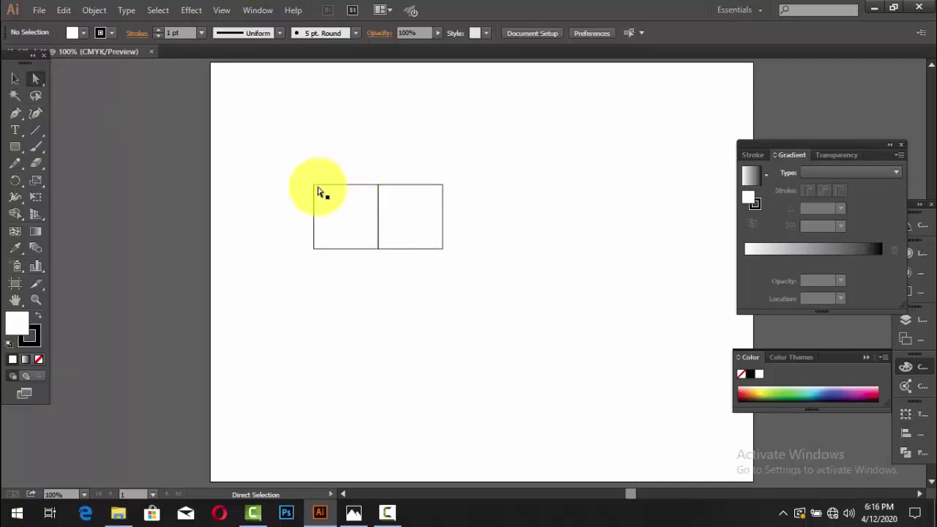
- Raise the left square's two outer anchors by three Up-arrow nudges
{"action": "left_click_drag", "start_coordinate": [304, 156], "coordinate": [339, 283]}
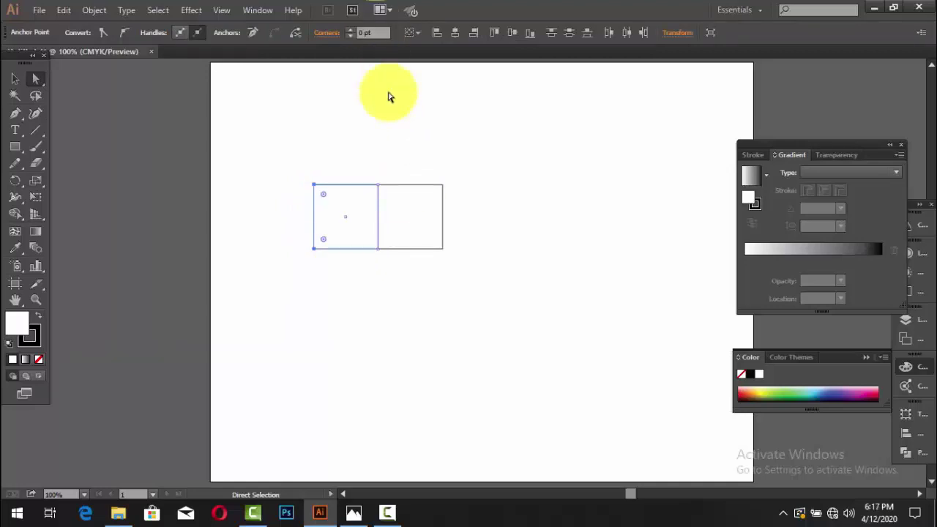
{"action": "key", "text": "Up"}
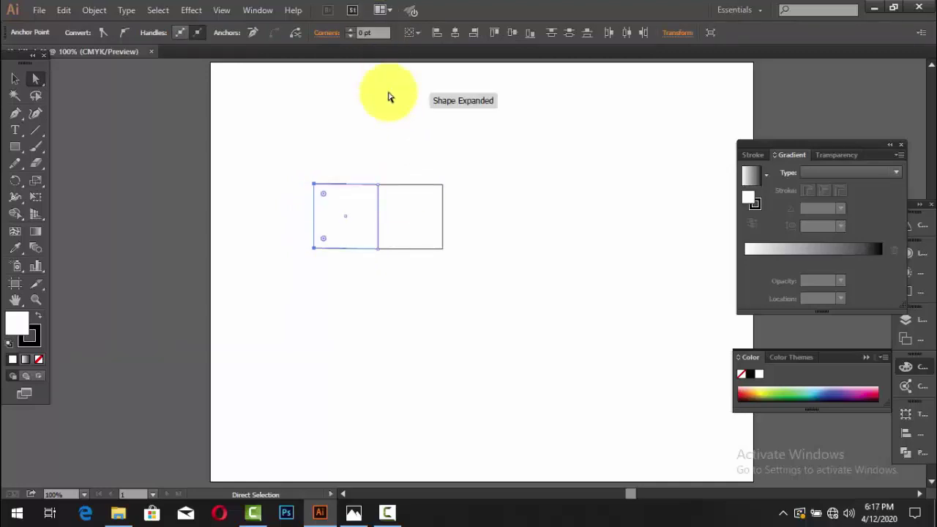
{"action": "key", "text": "Up"}
{"action": "key", "text": "Up"}
{"action": "key", "text": "Up"}
{"action": "key", "text": "Up"}
{"action": "key", "text": "Up"}
{"action": "key", "text": "Up"}
{"action": "key", "text": "Up"}
{"action": "key", "text": "Up"}
{"action": "key", "text": "Up"}
{"action": "key", "text": "Up"}
{"action": "key", "text": "Up"}
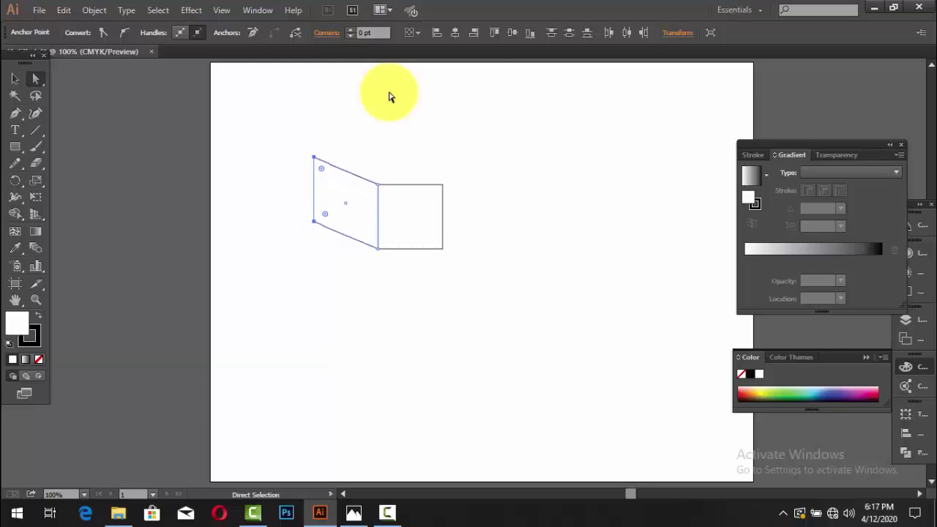
{"action": "key", "text": "Up"}
{"action": "key", "text": "Up"}
{"action": "key", "text": "Up"}
{"action": "key", "text": "Up"}
{"action": "key", "text": "Up"}
{"action": "key", "text": "Up"}
{"action": "key", "text": "Up"}
{"action": "key", "text": "Up"}
{"action": "key", "text": "Up"}
{"action": "key", "text": "Up"}
{"action": "key", "text": "Up"}
{"action": "key", "text": "Up"}
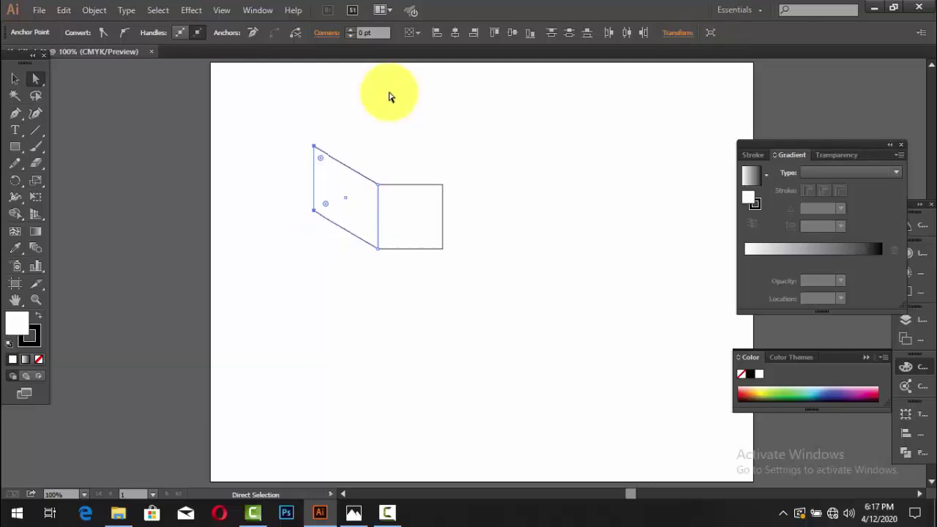
- Raise the right square's outer anchors three nudges, then lift the left edge one more
{"action": "left_click_drag", "start_coordinate": [444, 154], "coordinate": [427, 263]}
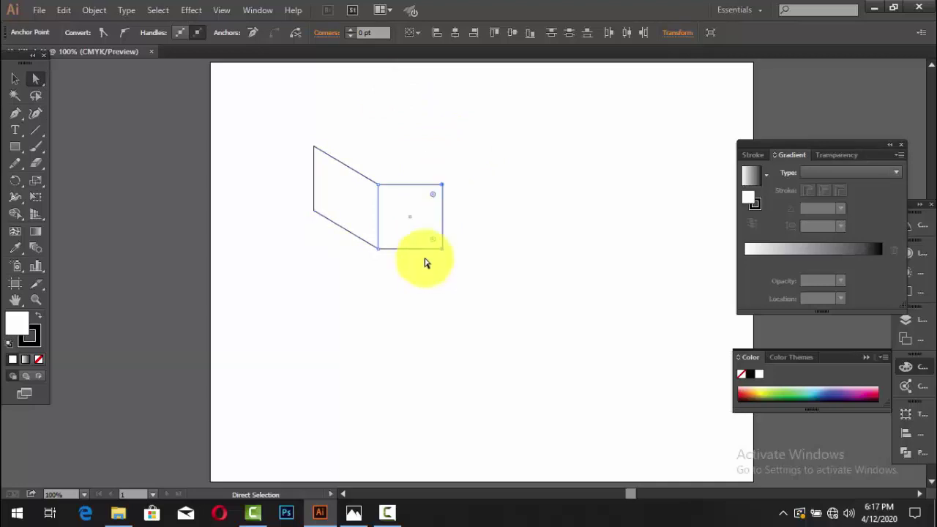
{"action": "key", "text": "Up"}
{"action": "key", "text": "Up"}
{"action": "key", "text": "Up"}
{"action": "key", "text": "Up"}
{"action": "key", "text": "Up"}
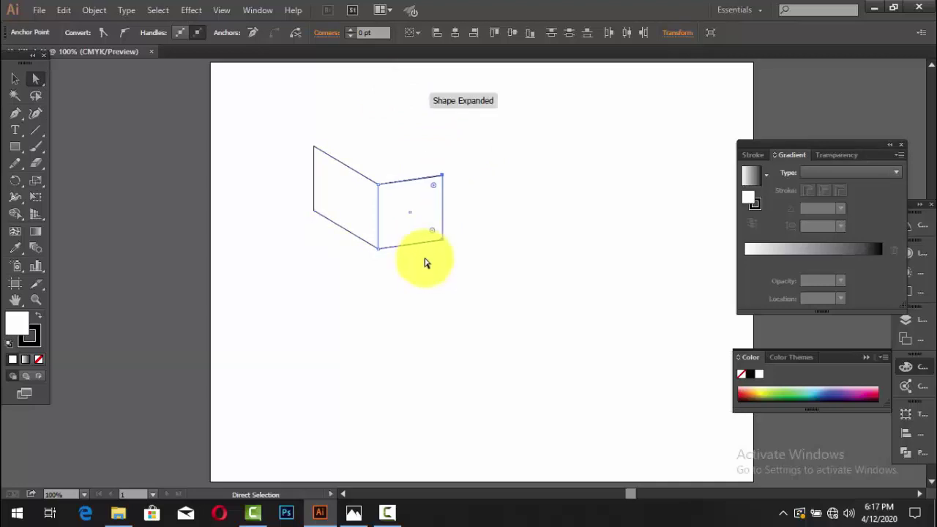
{"action": "key", "text": "Up"}
{"action": "key", "text": "Up"}
{"action": "key", "text": "Up"}
{"action": "key", "text": "Up"}
{"action": "key", "text": "Up"}
{"action": "key", "text": "Up"}
{"action": "key", "text": "Up"}
{"action": "key", "text": "Up"}
{"action": "key", "text": "Up"}
{"action": "key", "text": "Up"}
{"action": "key", "text": "Up"}
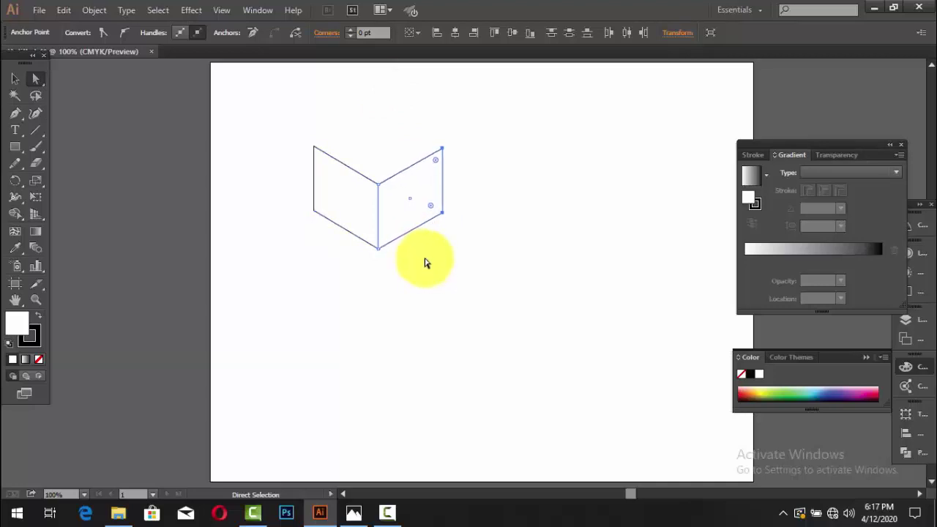
{"action": "key", "text": "Up"}
{"action": "key", "text": "Up"}
{"action": "key", "text": "Up"}
{"action": "key", "text": "Up"}
{"action": "key", "text": "Up"}
{"action": "key", "text": "Up"}
{"action": "key", "text": "Up"}
{"action": "key", "text": "Up"}
{"action": "key", "text": "Up"}
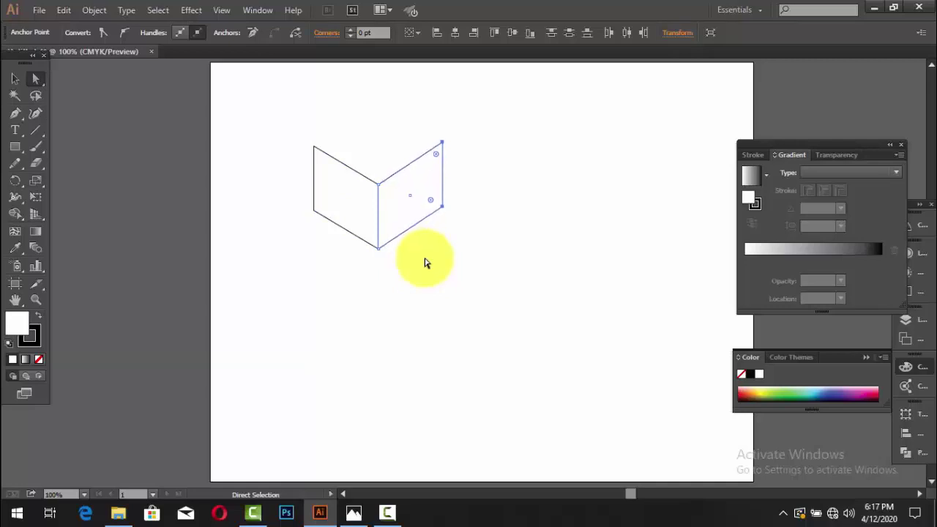
{"action": "left_click_drag", "start_coordinate": [334, 115], "coordinate": [273, 255]}
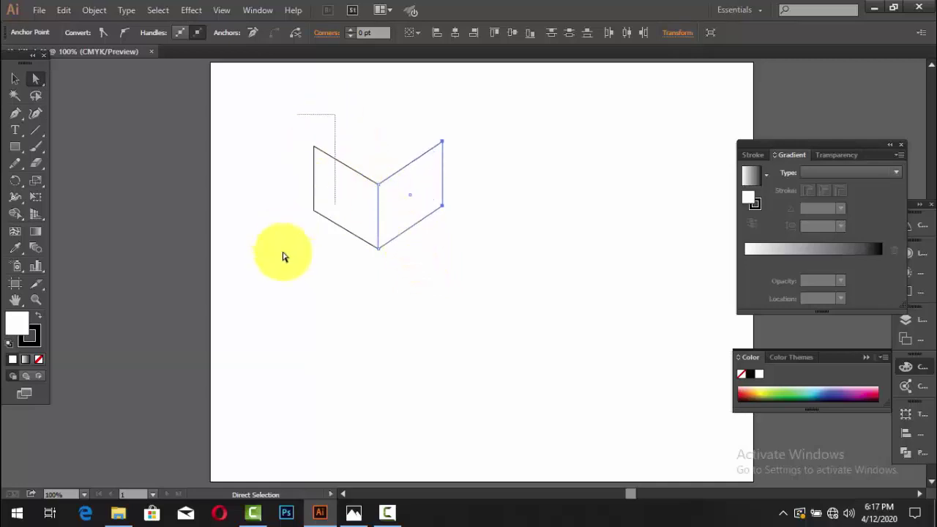
{"action": "key", "text": "Up"}
{"action": "key", "text": "Up"}
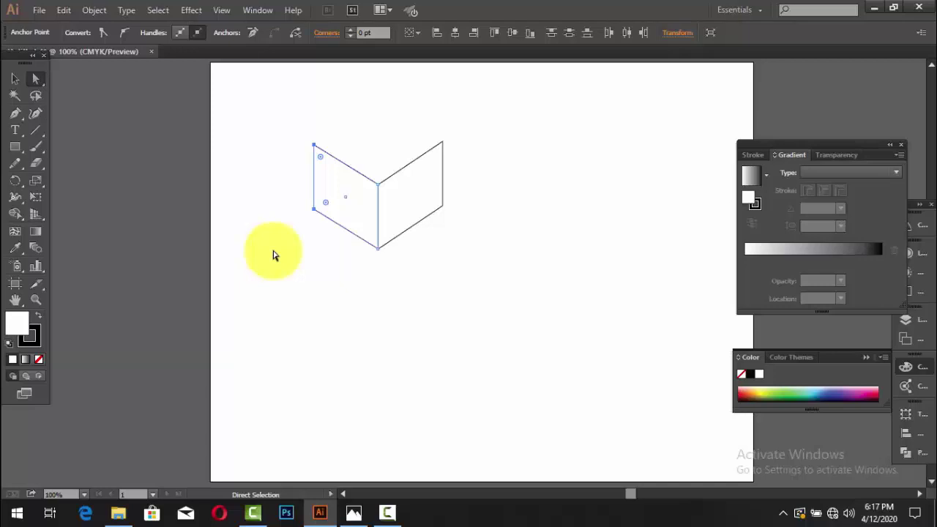
{"action": "left_click", "coordinate": [210, 123]}
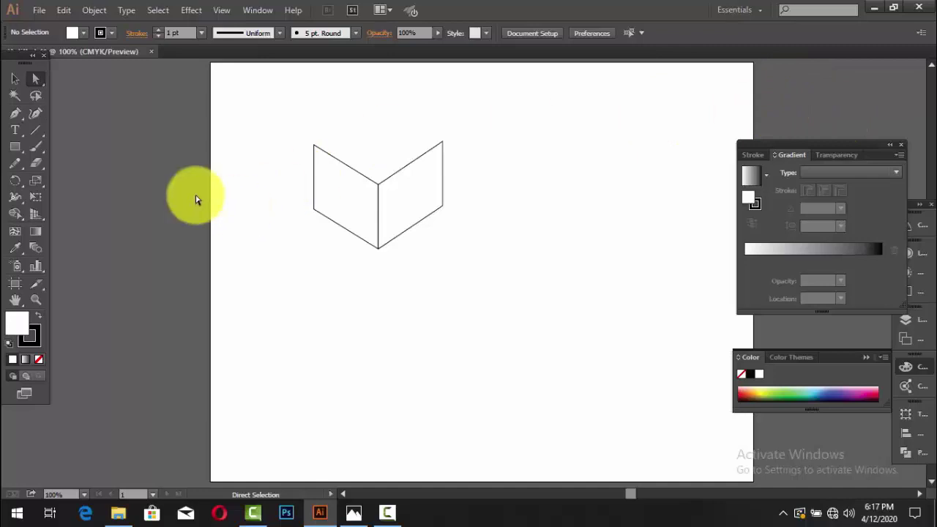
- Choose the Pen tool and show its flyout of anchor-point tools
{"action": "left_click", "coordinate": [16, 114]}
{"action": "left_click_drag", "start_coordinate": [17, 114], "coordinate": [68, 113]}
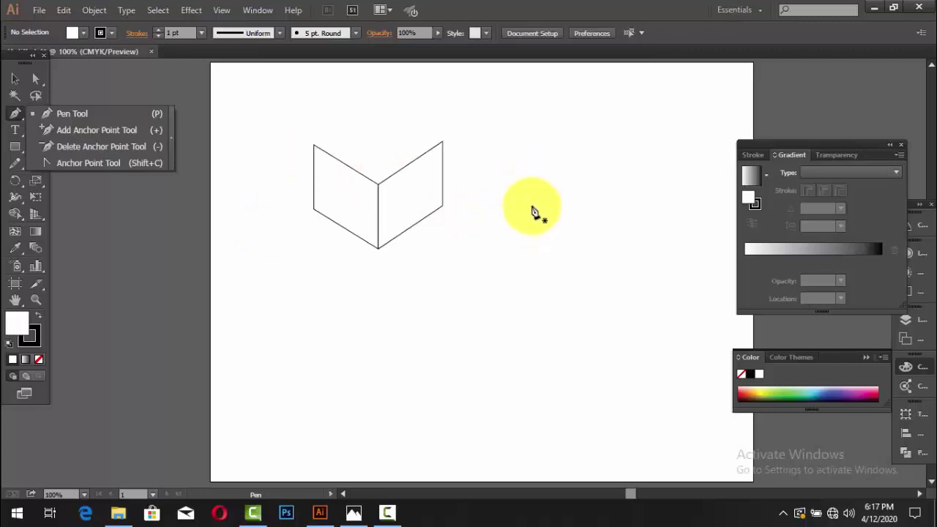
- Sketch a rough curved pen path right of the panels, then exit to the Selection tool
{"action": "left_click_drag", "start_coordinate": [547, 199], "coordinate": [576, 197]}
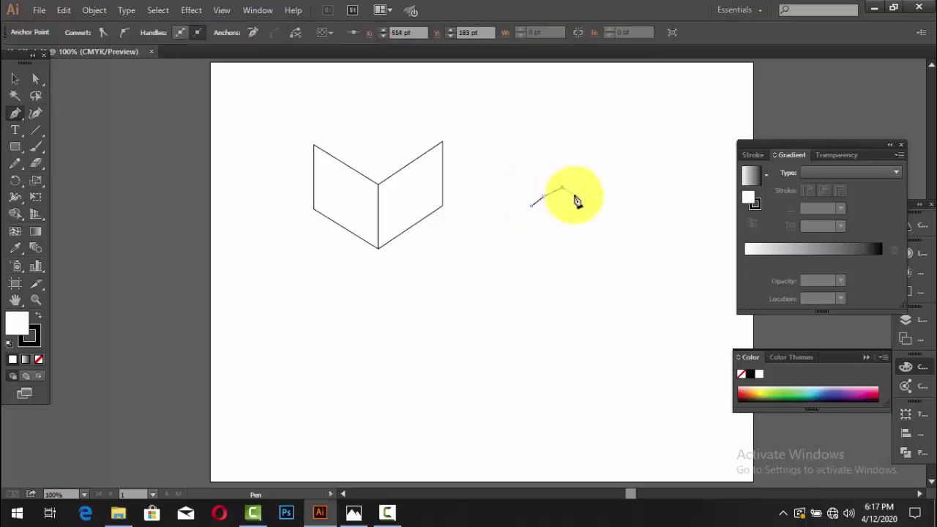
{"action": "left_click", "coordinate": [574, 196]}
{"action": "left_click", "coordinate": [583, 212]}
{"action": "left_click", "coordinate": [587, 228]}
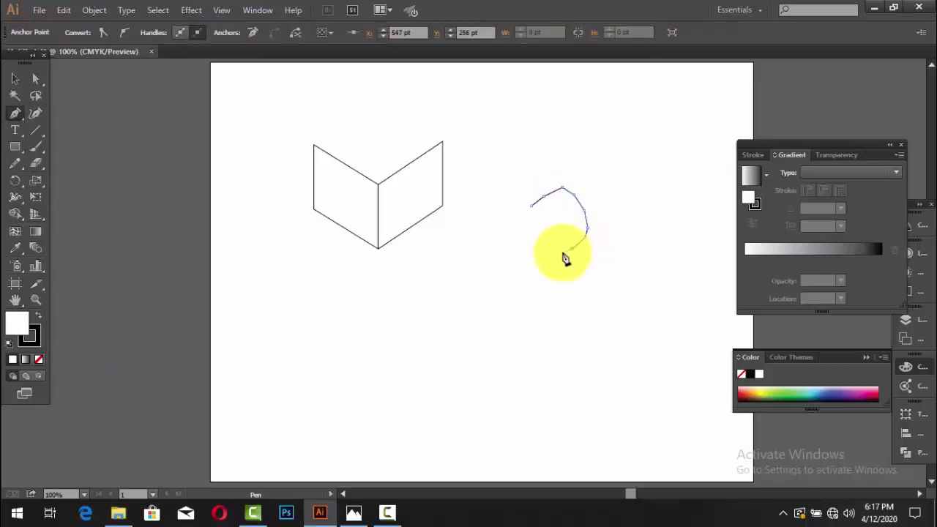
{"action": "left_click", "coordinate": [572, 249]}
{"action": "left_click", "coordinate": [555, 254]}
{"action": "left_click", "coordinate": [531, 244]}
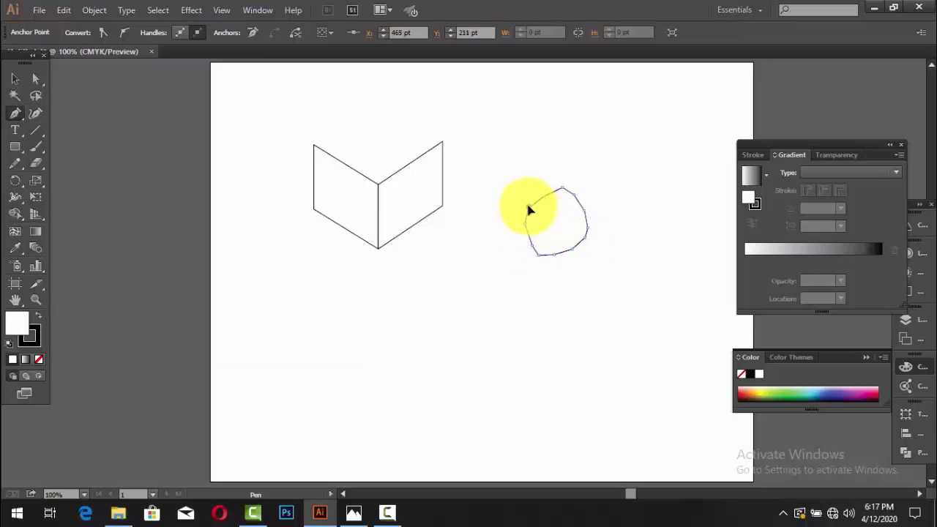
{"action": "key", "text": "v"}
{"action": "left_click", "coordinate": [551, 164]}
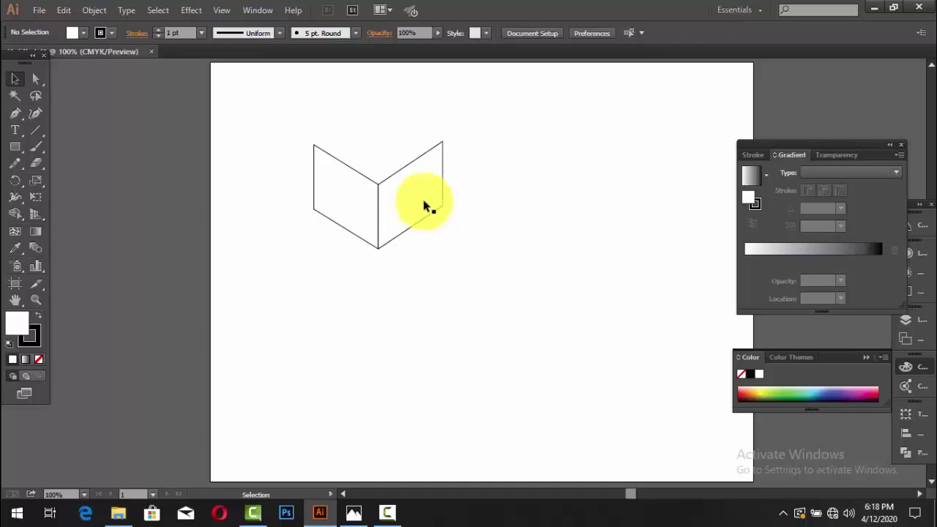
{"action": "left_click", "coordinate": [15, 112]}
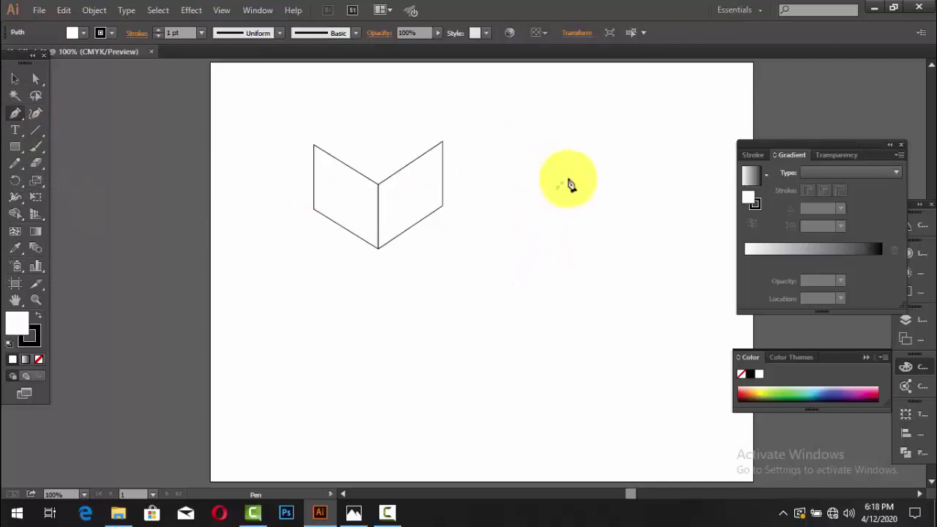
{"action": "mouse_move", "coordinate": [558, 187]}
{"action": "left_mouse_down"}
{"action": "mouse_move", "coordinate": [602, 173]}
{"action": "mouse_move", "coordinate": [560, 270]}
{"action": "left_mouse_up"}
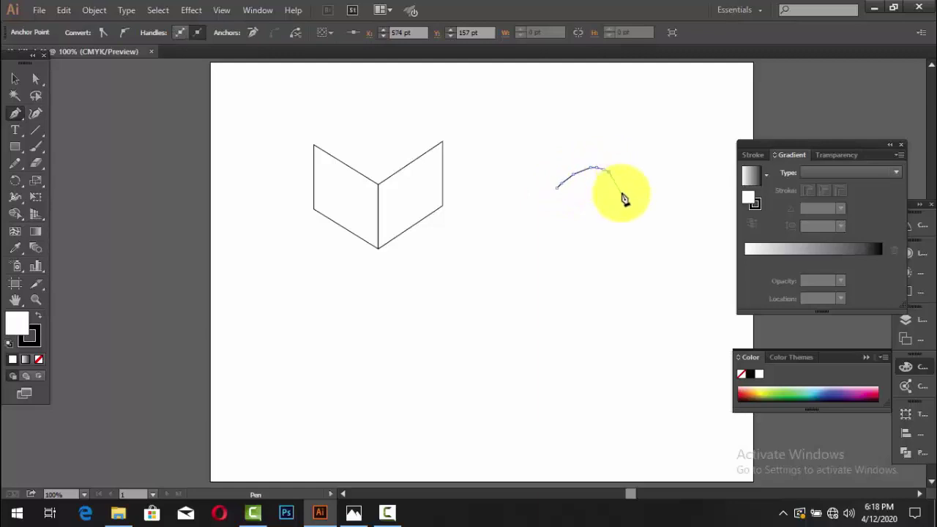
{"action": "left_click", "coordinate": [548, 263]}
{"action": "left_click", "coordinate": [523, 249]}
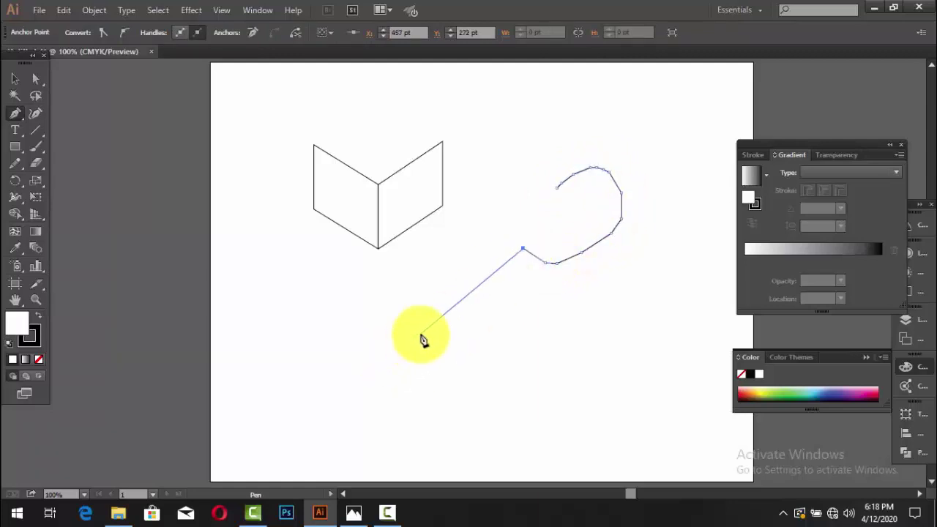
{"action": "key", "text": "ctrl+z"}
{"action": "key", "text": "ctrl+z"}
{"action": "key", "text": "ctrl+z"}
{"action": "key", "text": "ctrl+z"}
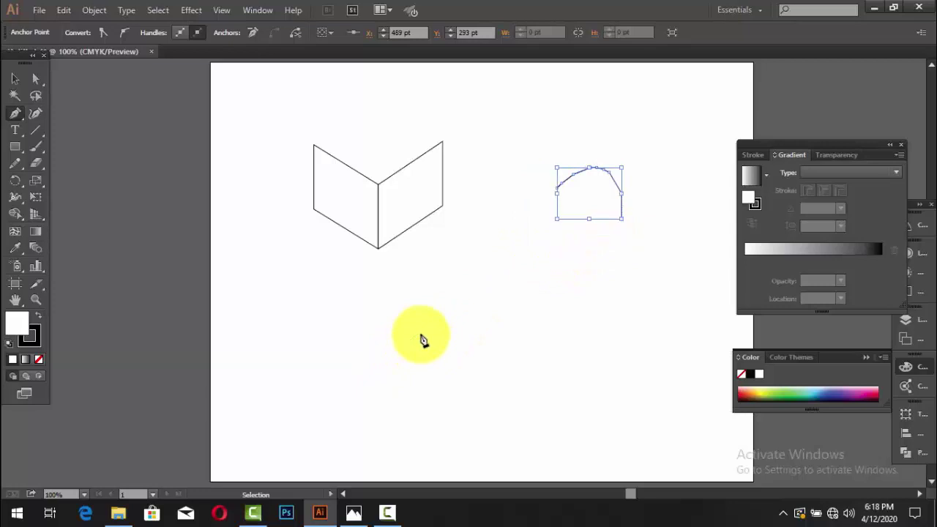
{"action": "key", "text": "ctrl+z"}
{"action": "key", "text": "ctrl+z"}
{"action": "key", "text": "ctrl+z"}
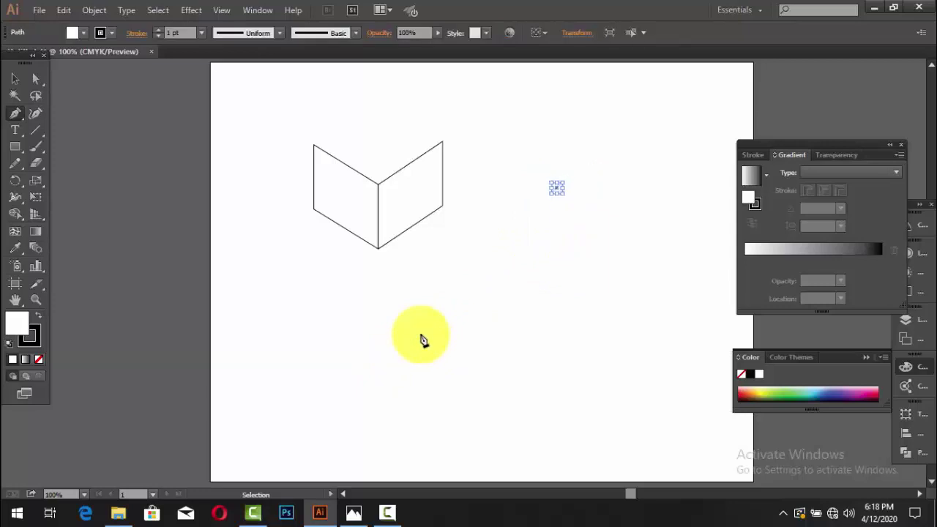
{"action": "key", "text": "ctrl+z"}
{"action": "left_click", "coordinate": [529, 237]}
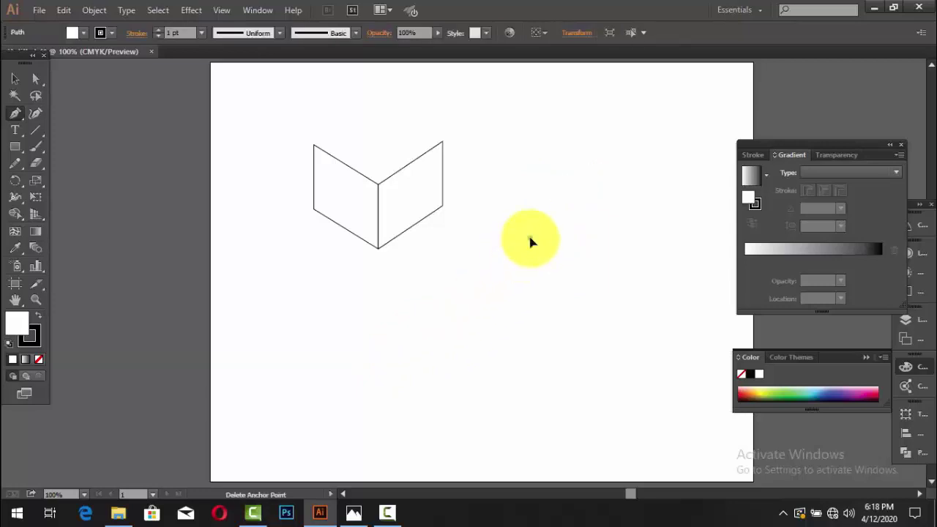
{"action": "left_click_drag", "start_coordinate": [579, 192], "coordinate": [619, 197]}
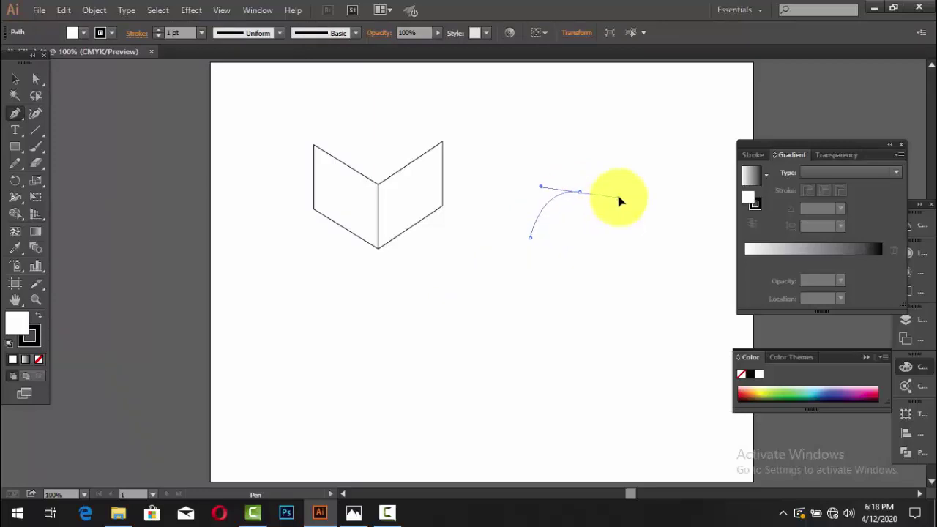
{"action": "left_click", "coordinate": [590, 327]}
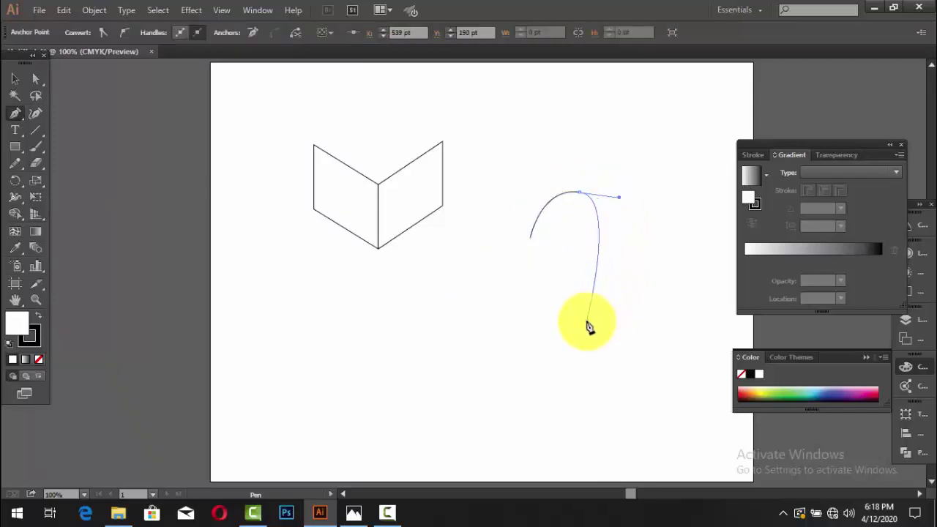
{"action": "left_click", "coordinate": [546, 401]}
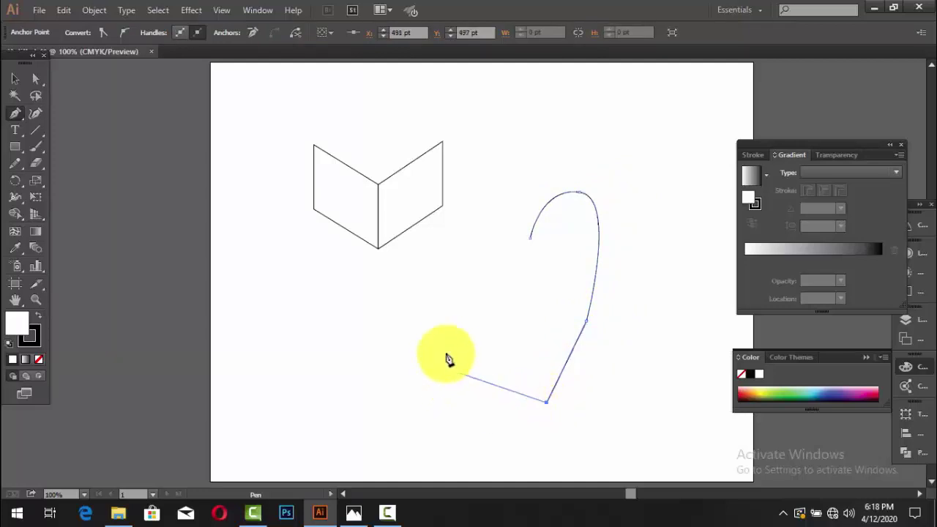
{"action": "left_click", "coordinate": [476, 318]}
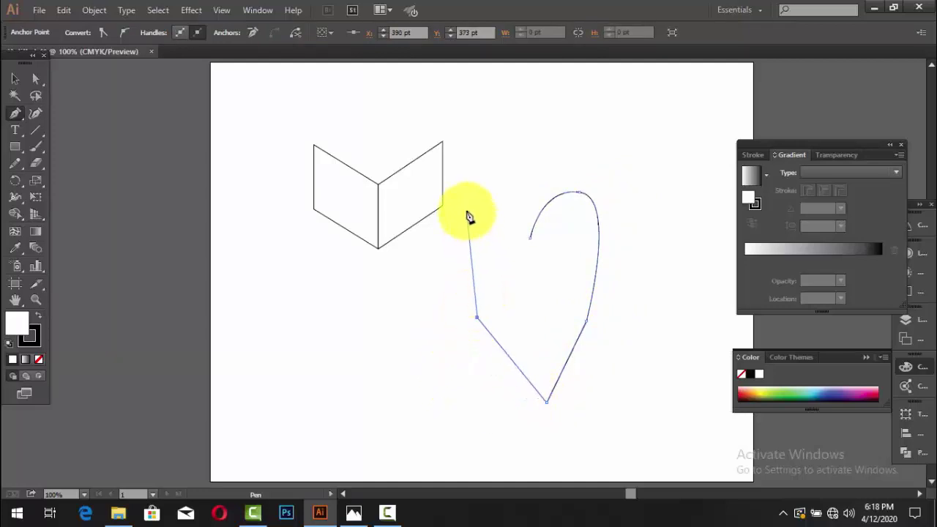
{"action": "left_click_drag", "start_coordinate": [467, 210], "coordinate": [492, 209]}
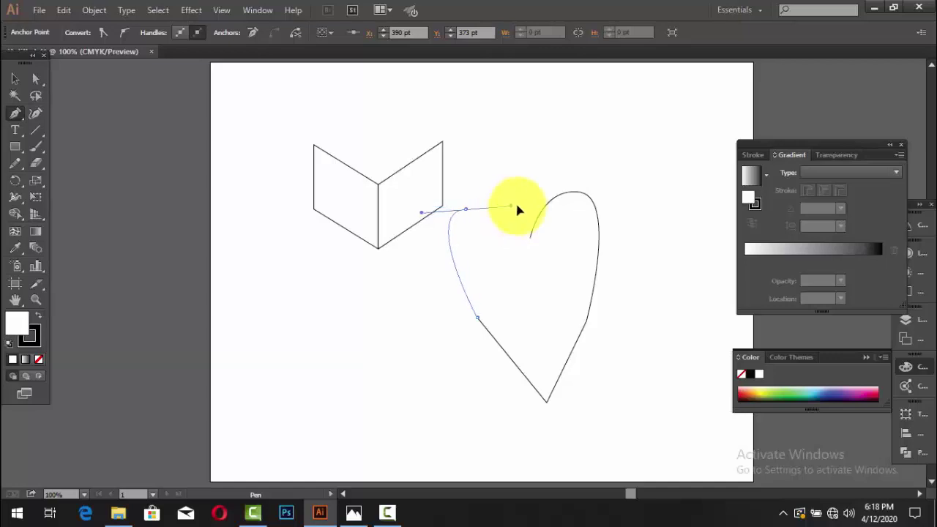
{"action": "mouse_move", "coordinate": [504, 217]}
{"action": "left_mouse_down"}
{"action": "mouse_move", "coordinate": [522, 201]}
{"action": "mouse_move", "coordinate": [529, 243]}
{"action": "left_mouse_up"}
{"action": "left_click", "coordinate": [530, 232]}
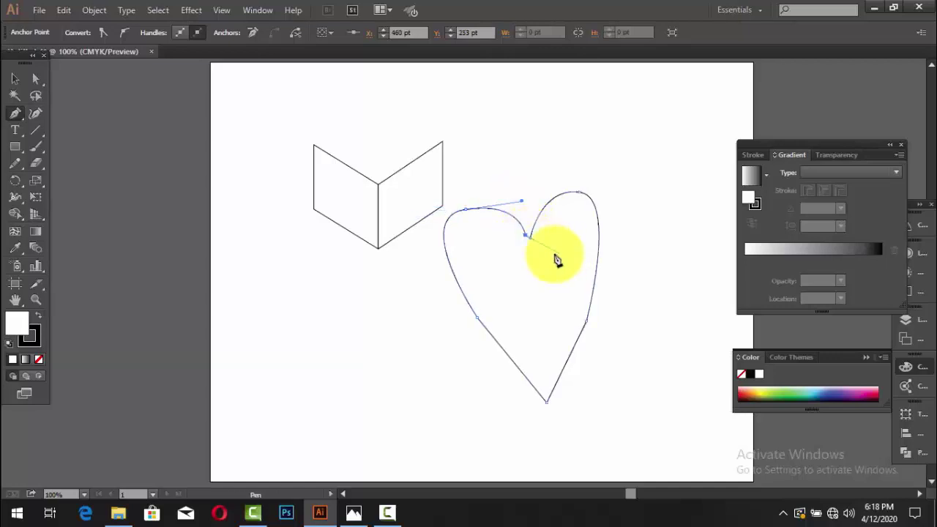
{"action": "left_click", "coordinate": [531, 243], "text": "ctrl"}
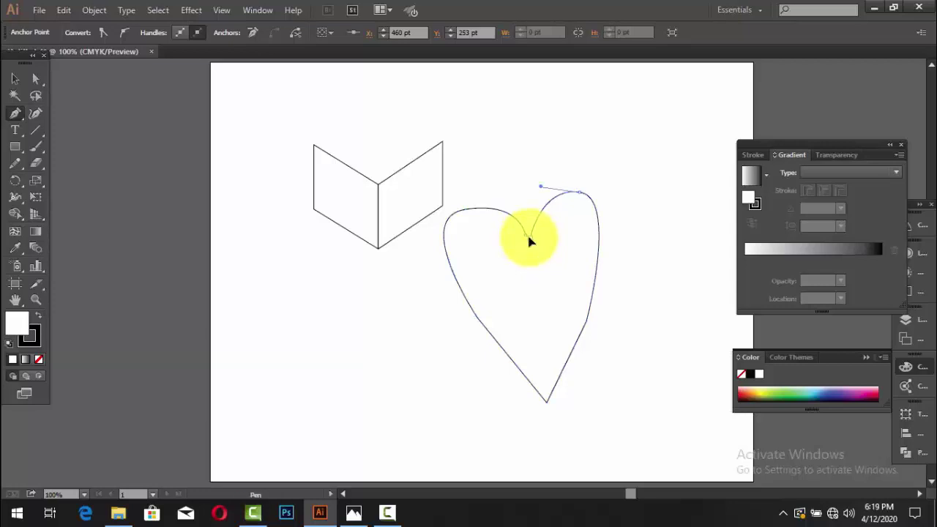
{"action": "left_click", "coordinate": [18, 78]}
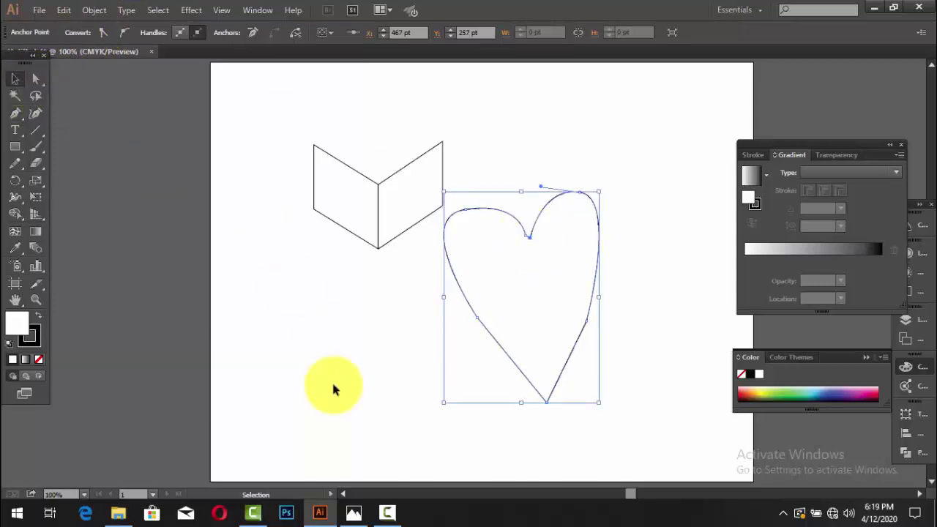
{"action": "key", "text": "Delete"}
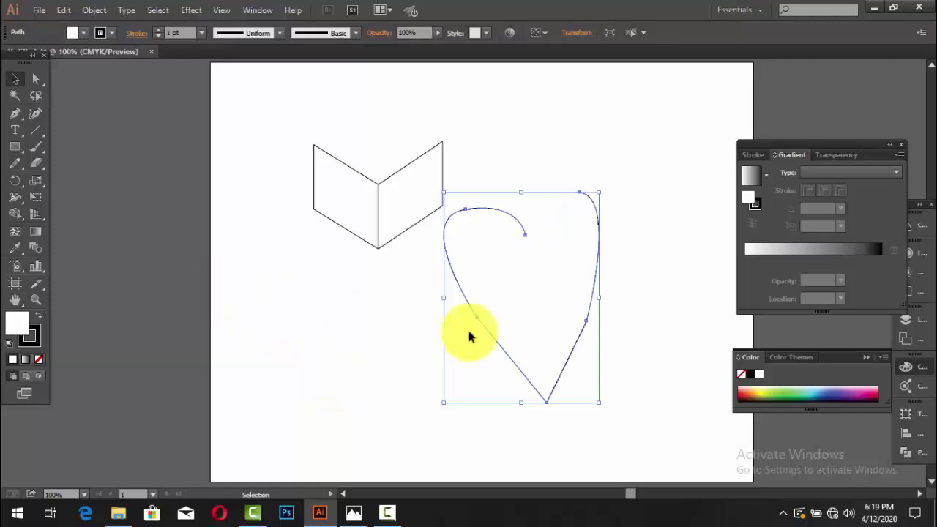
{"action": "left_click_drag", "start_coordinate": [635, 216], "coordinate": [488, 371]}
{"action": "key", "text": "Delete"}
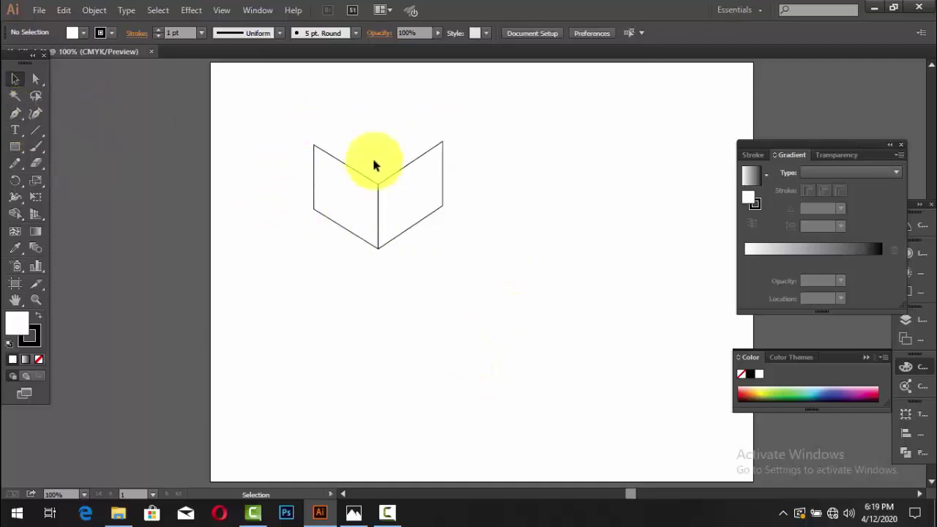
- Pen-draw the diamond top face connecting the two panels' top corners
{"action": "left_click", "coordinate": [15, 113]}
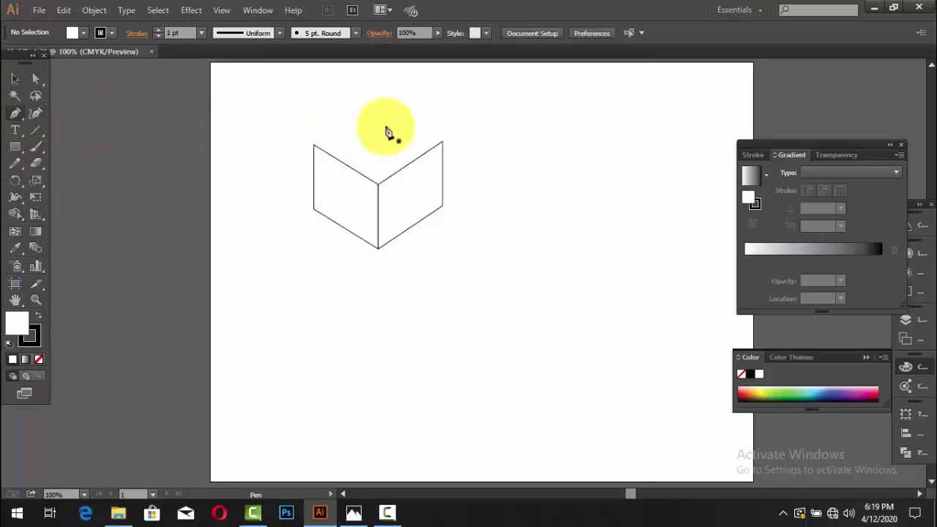
{"action": "left_click", "coordinate": [315, 148]}
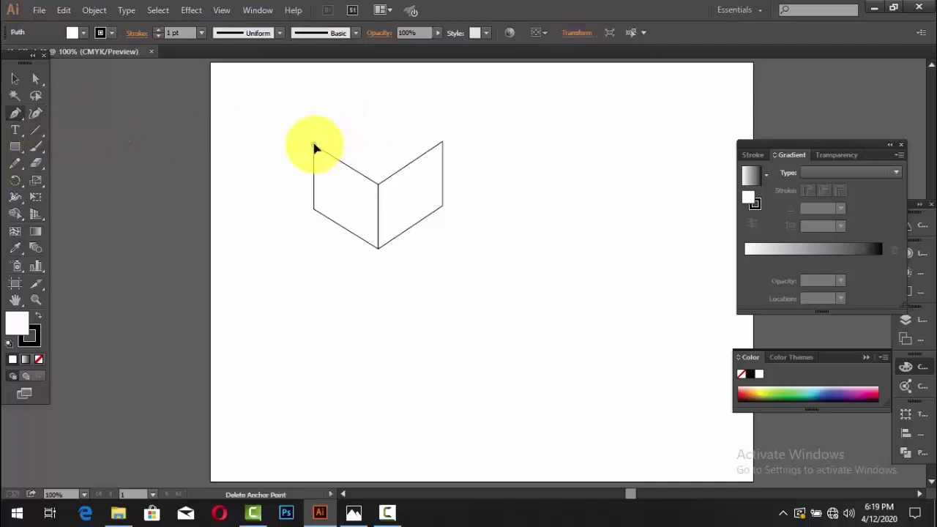
{"action": "left_click", "coordinate": [378, 105]}
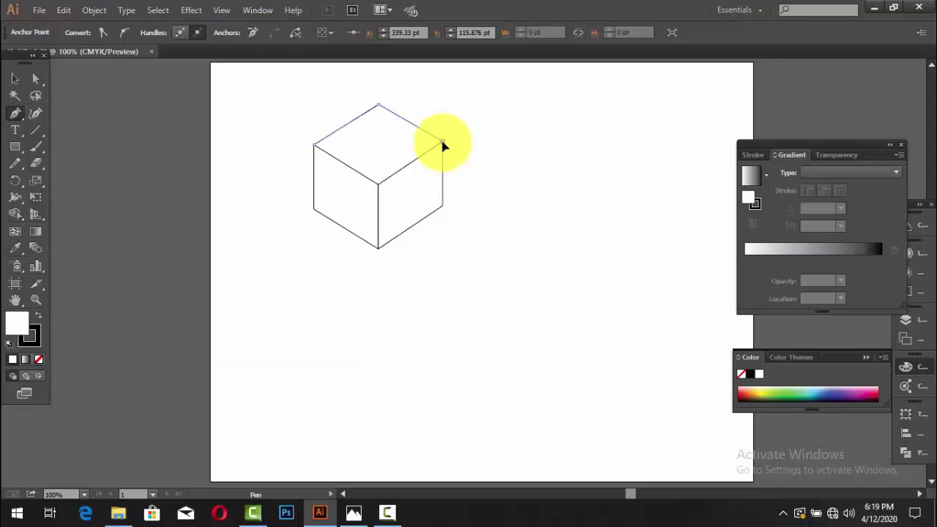
{"action": "left_click", "coordinate": [442, 141]}
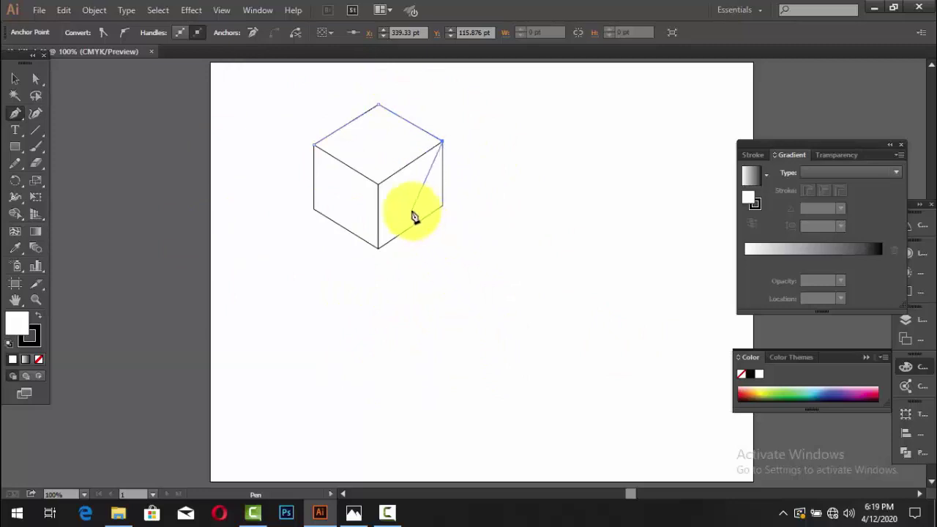
{"action": "left_click", "coordinate": [316, 149]}
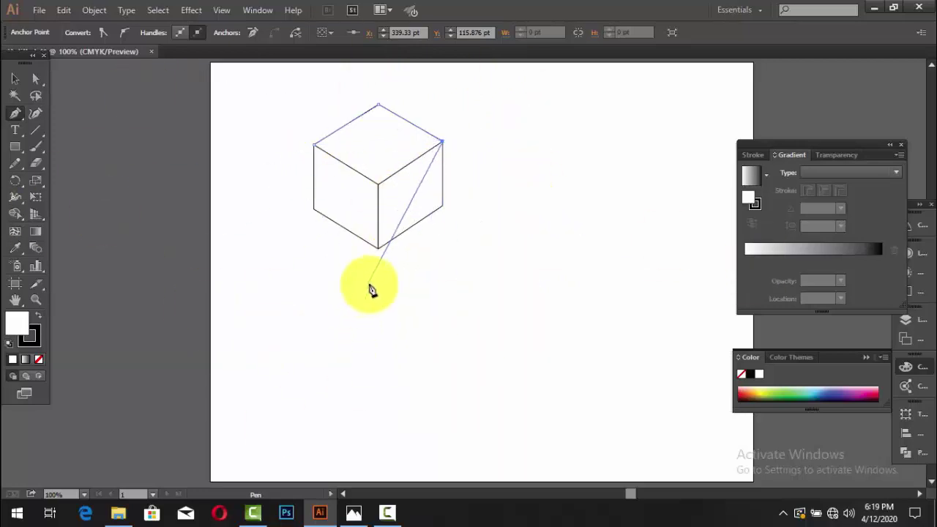
{"action": "left_click", "coordinate": [378, 185]}
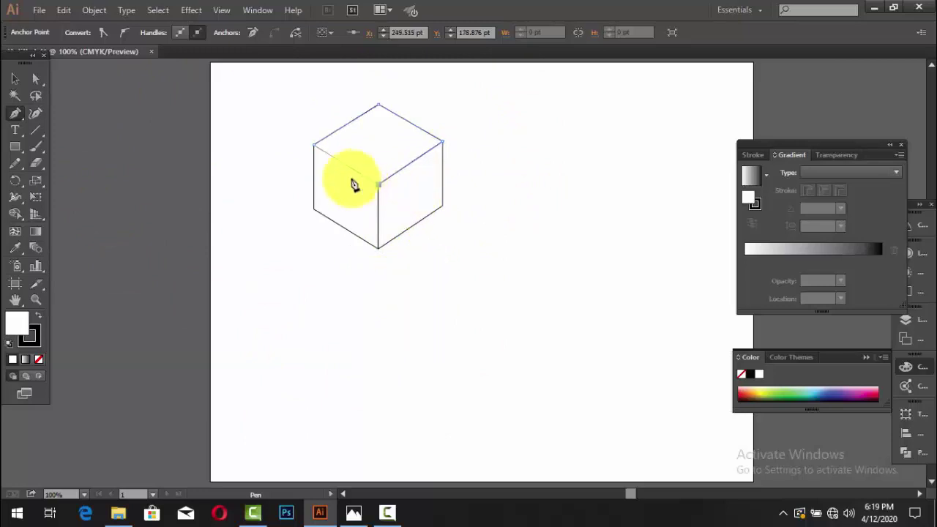
{"action": "left_click", "coordinate": [315, 146]}
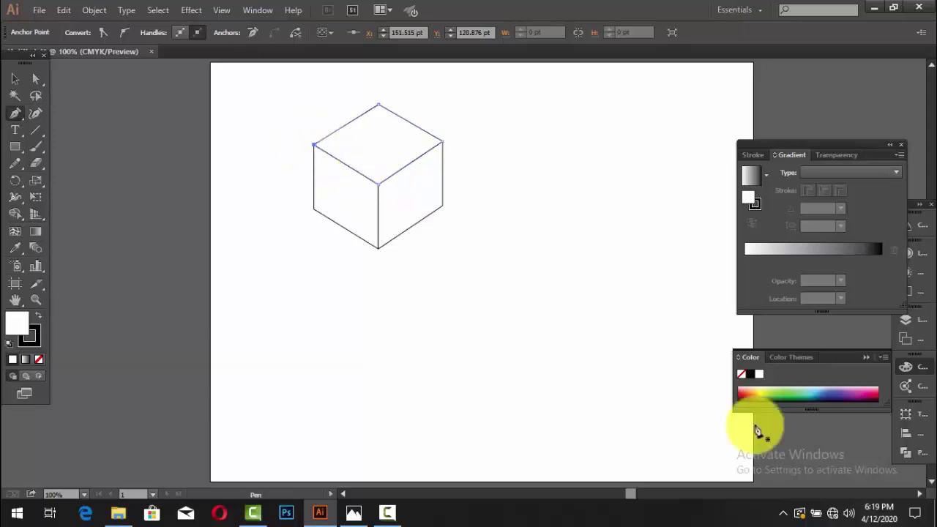
- Marquee-select the whole cube with the Selection tool
{"action": "left_click", "coordinate": [15, 79]}
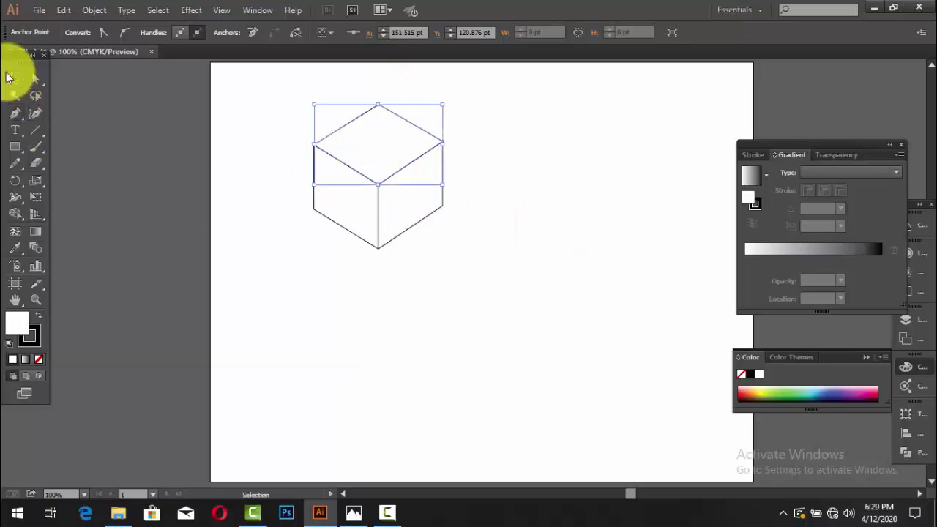
{"action": "left_click", "coordinate": [376, 286]}
{"action": "left_click_drag", "start_coordinate": [287, 130], "coordinate": [470, 235]}
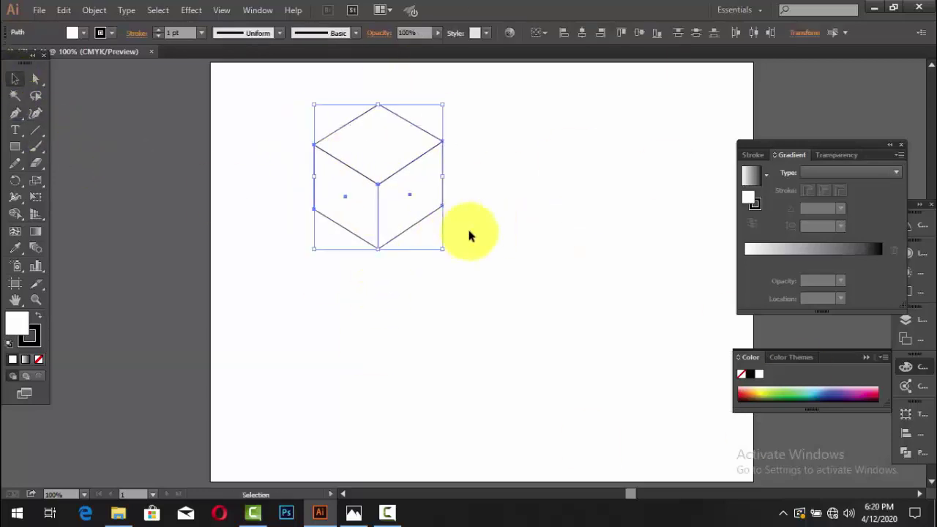
- Select the cube's right, left and top faces in turn, then the whole cube
{"action": "left_click", "coordinate": [494, 288]}
{"action": "left_click_drag", "start_coordinate": [455, 168], "coordinate": [427, 234]}
{"action": "left_click_drag", "start_coordinate": [299, 198], "coordinate": [370, 263]}
{"action": "left_click_drag", "start_coordinate": [333, 97], "coordinate": [416, 158]}
{"action": "left_click", "coordinate": [596, 182]}
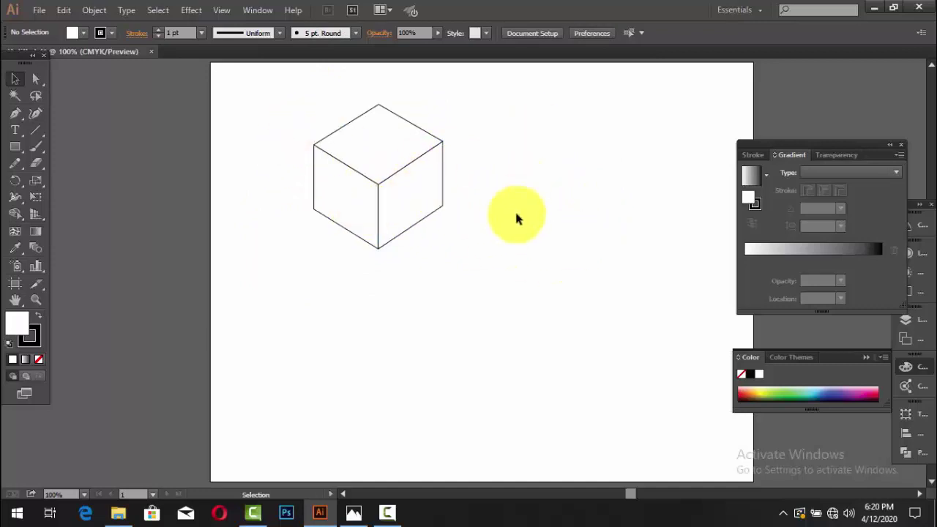
{"action": "left_click_drag", "start_coordinate": [499, 111], "coordinate": [371, 240]}
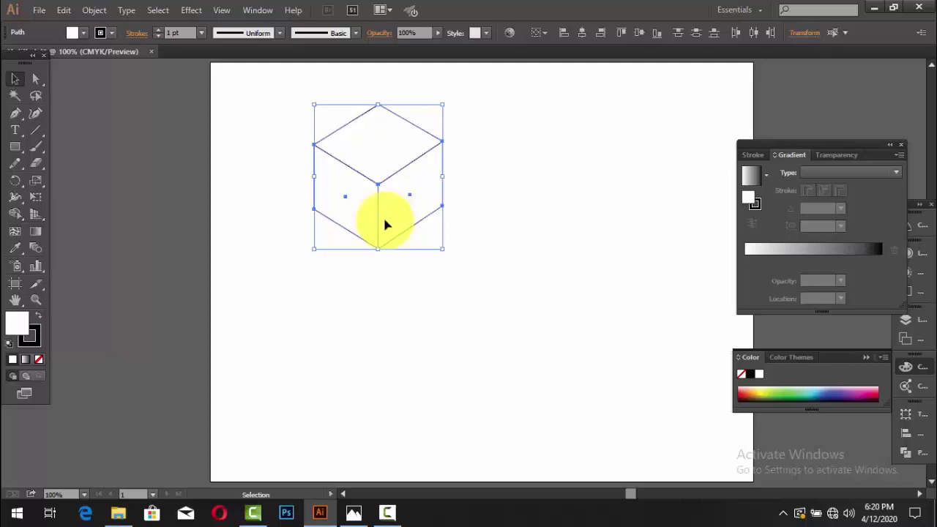
- Alt-drag a copy of the cube to the right and select its right face
{"action": "mouse_move", "coordinate": [386, 224]}
{"action": "left_mouse_down"}
{"action": "mouse_move", "coordinate": [506, 214]}
{"action": "mouse_move", "coordinate": [513, 222]}
{"action": "left_mouse_up"}
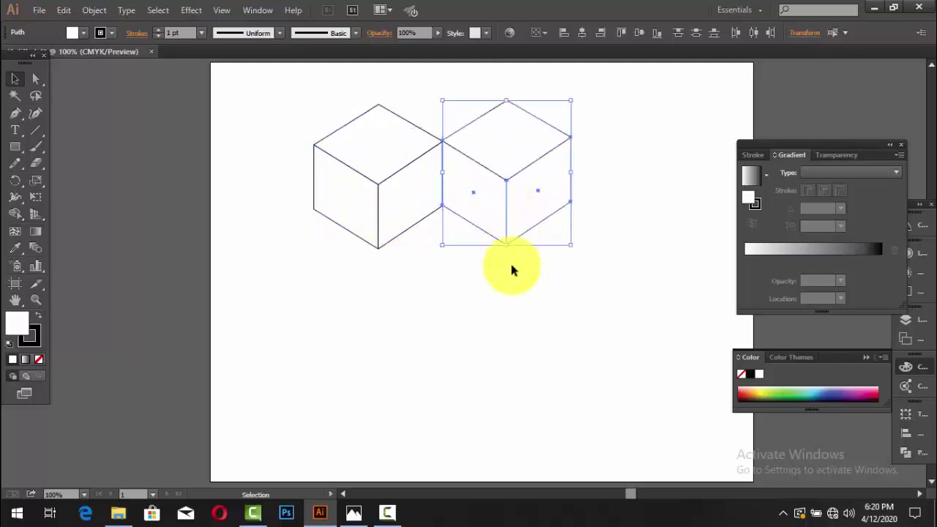
{"action": "left_click", "coordinate": [510, 261]}
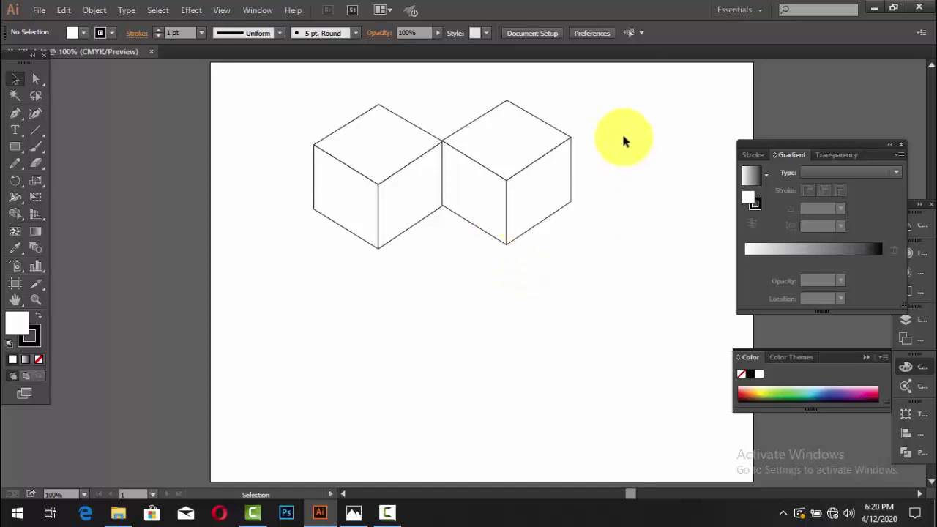
{"action": "left_click", "coordinate": [546, 239]}
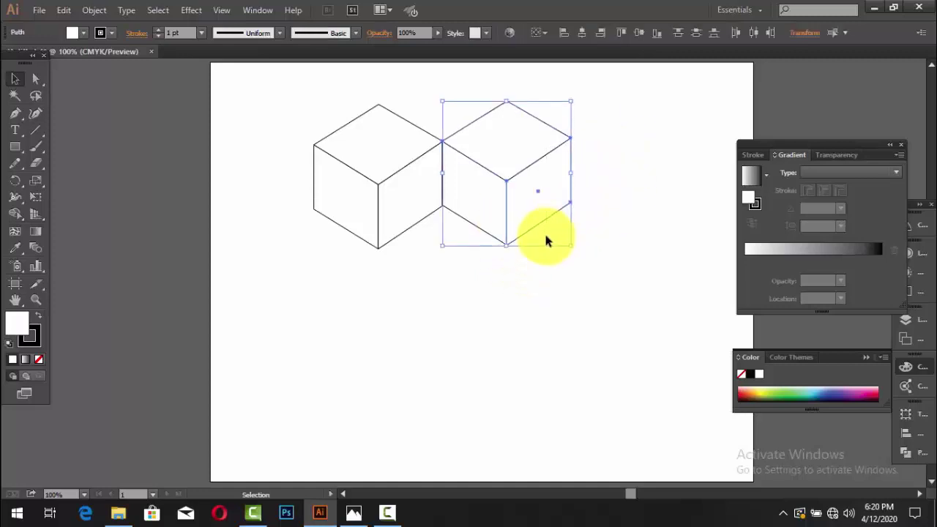
{"action": "left_click", "coordinate": [533, 306]}
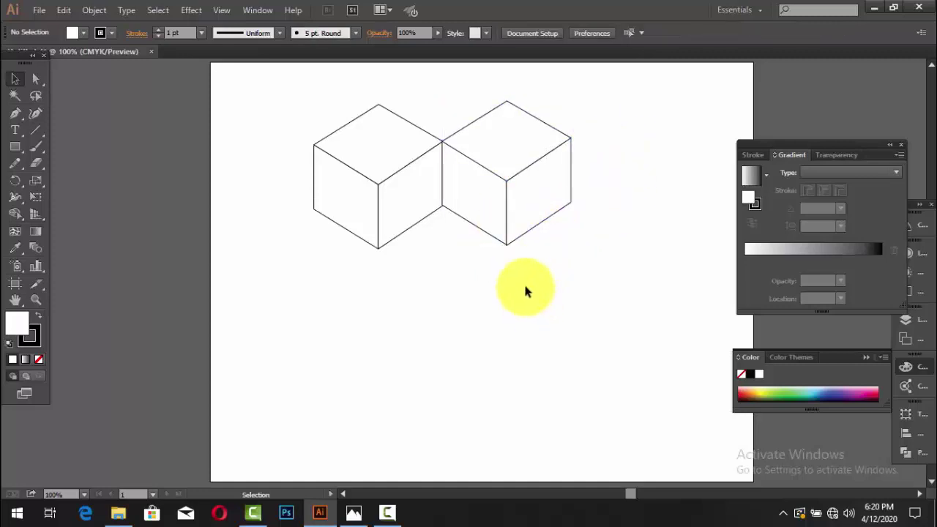
{"action": "left_click", "coordinate": [512, 209]}
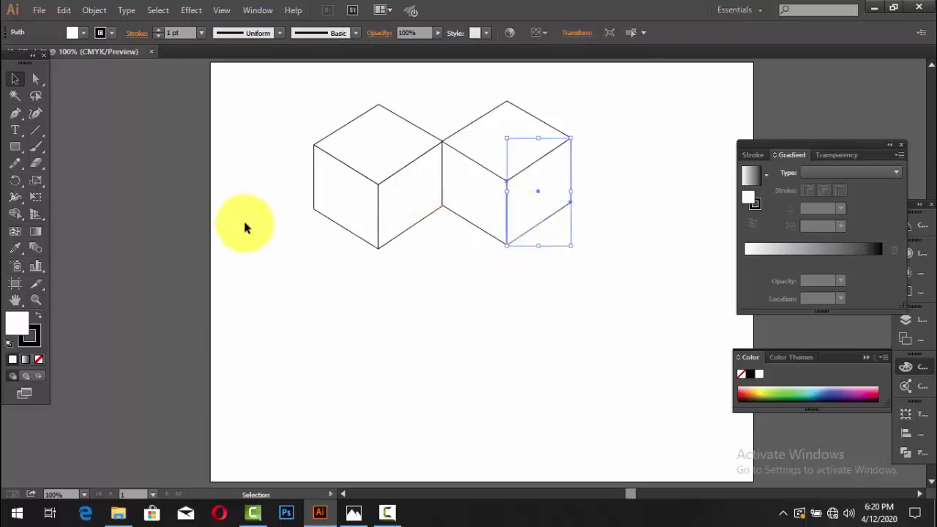
- Fill the outer side faces of both cubes dark navy
{"action": "left_click", "coordinate": [320, 211], "text": "shift"}
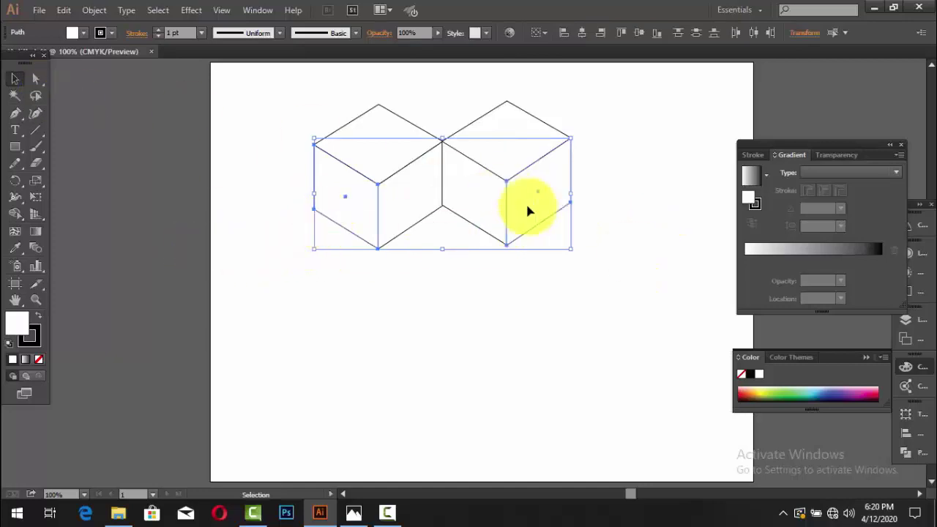
{"action": "left_click", "coordinate": [810, 394]}
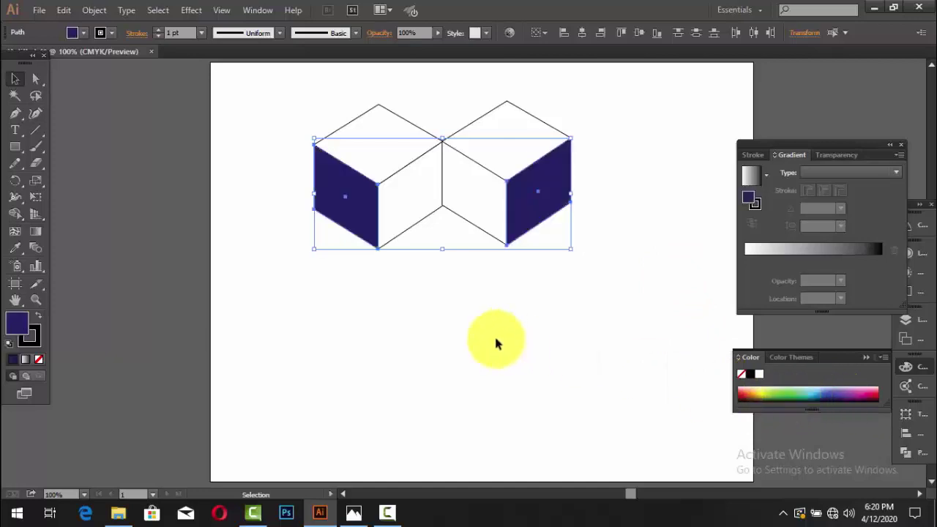
{"action": "left_click", "coordinate": [475, 310]}
- Fill both cubes' top faces green
{"action": "left_click", "coordinate": [391, 151]}
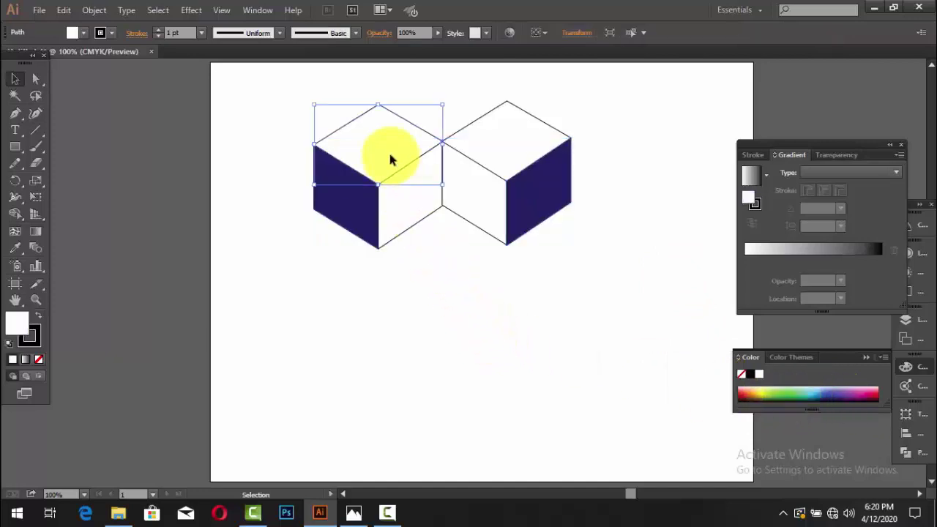
{"action": "left_click", "coordinate": [483, 151], "text": "shift"}
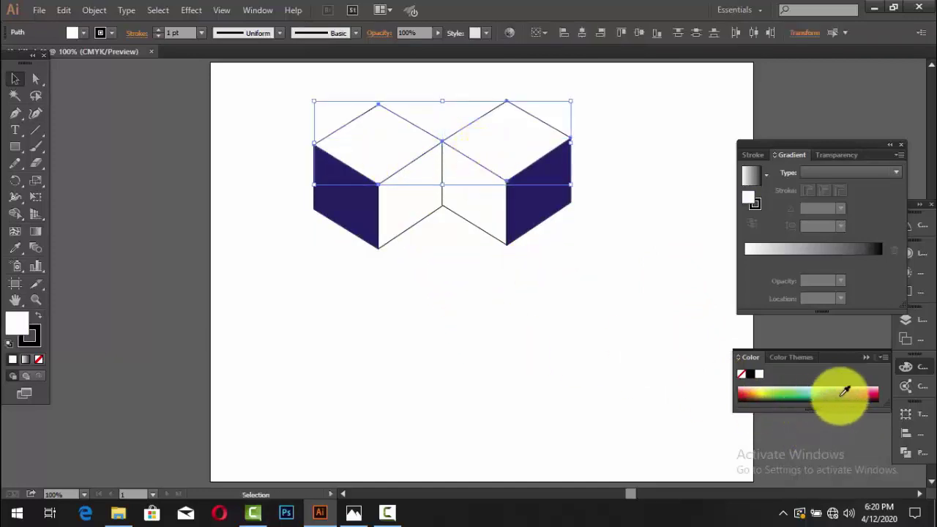
{"action": "left_click", "coordinate": [805, 395]}
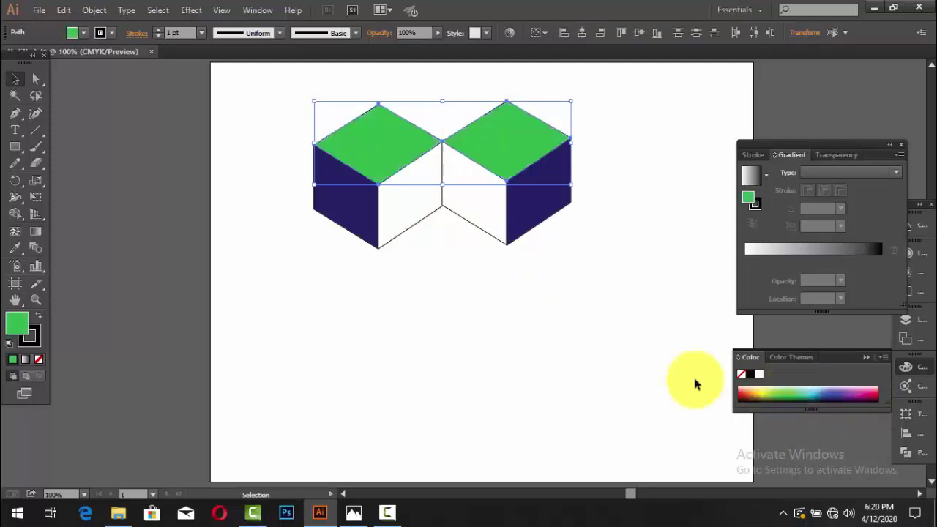
{"action": "left_click", "coordinate": [455, 255]}
- Fill the two inner faces red, then marquee-select every shape of both cubes
{"action": "left_click", "coordinate": [475, 193]}
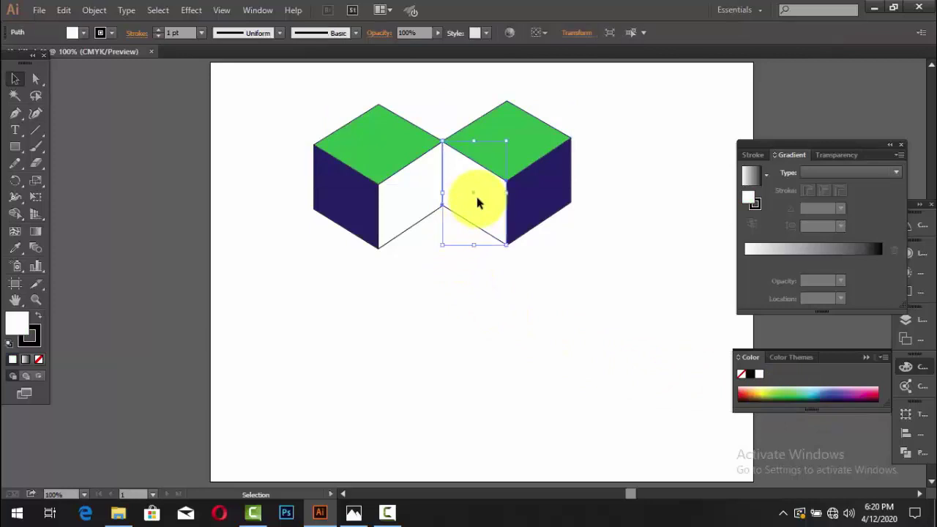
{"action": "left_click", "coordinate": [428, 202], "text": "shift"}
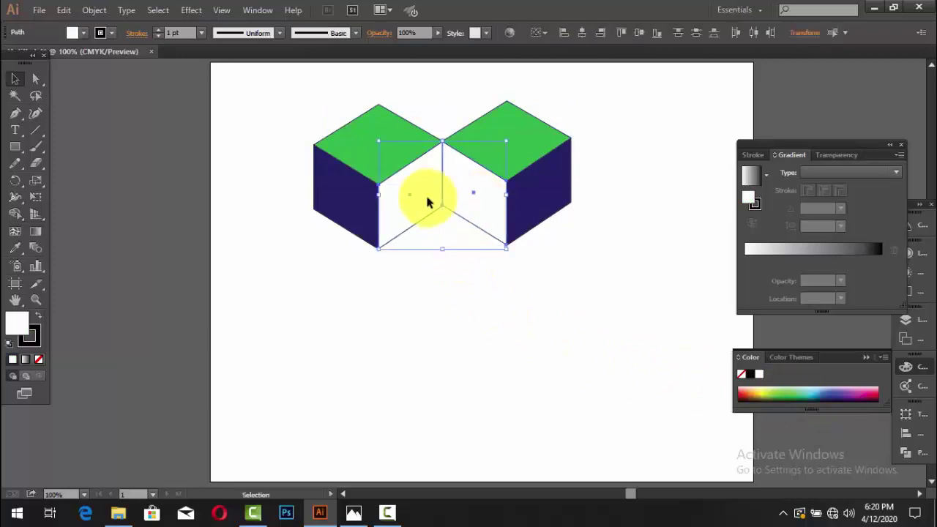
{"action": "left_click", "coordinate": [741, 394]}
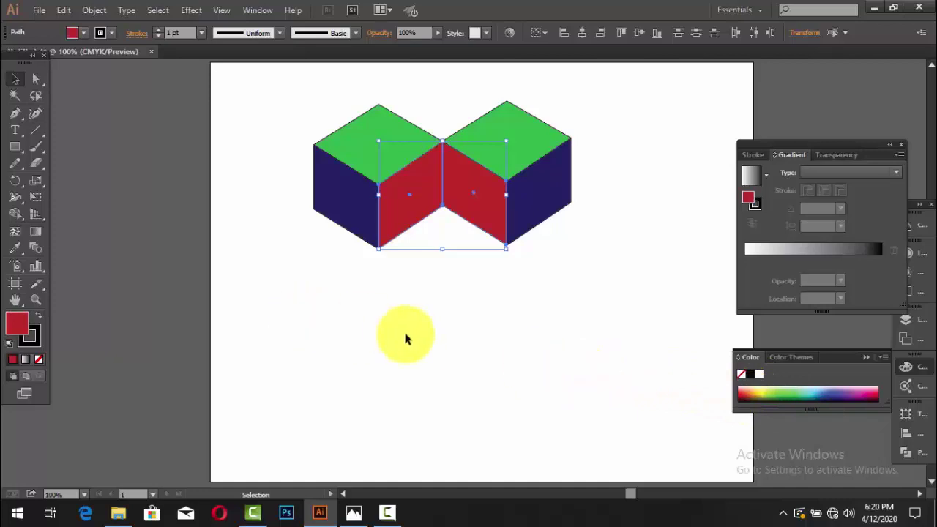
{"action": "left_click", "coordinate": [289, 201]}
{"action": "left_click_drag", "start_coordinate": [295, 104], "coordinate": [591, 255]}
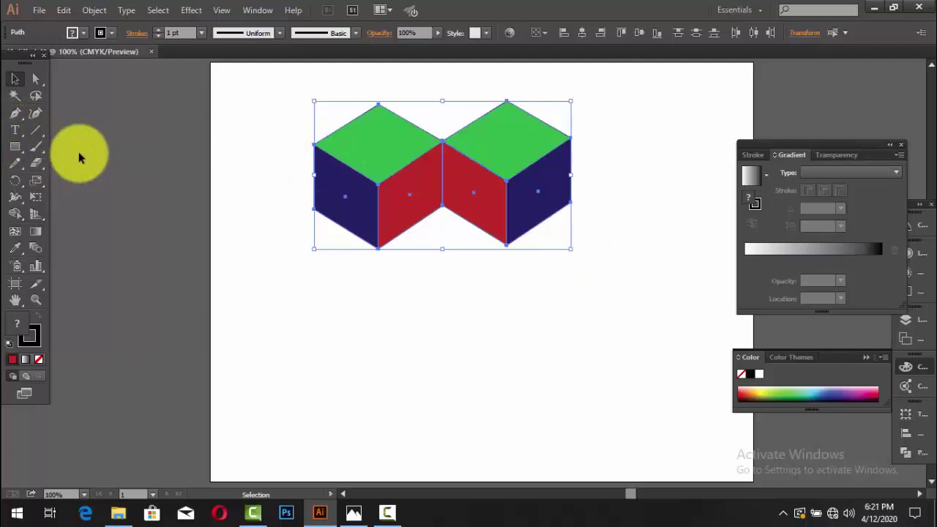
- Distort the left cube by dragging its top and left corner anchors out of shape
{"action": "left_click", "coordinate": [348, 381]}
{"action": "left_click_drag", "start_coordinate": [256, 136], "coordinate": [614, 244]}
{"action": "left_click", "coordinate": [421, 298]}
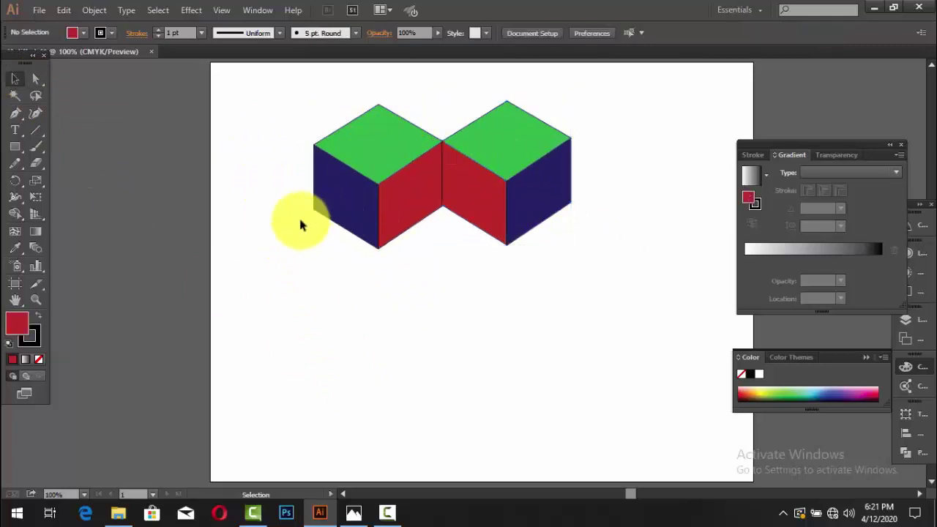
{"action": "left_click", "coordinate": [36, 79]}
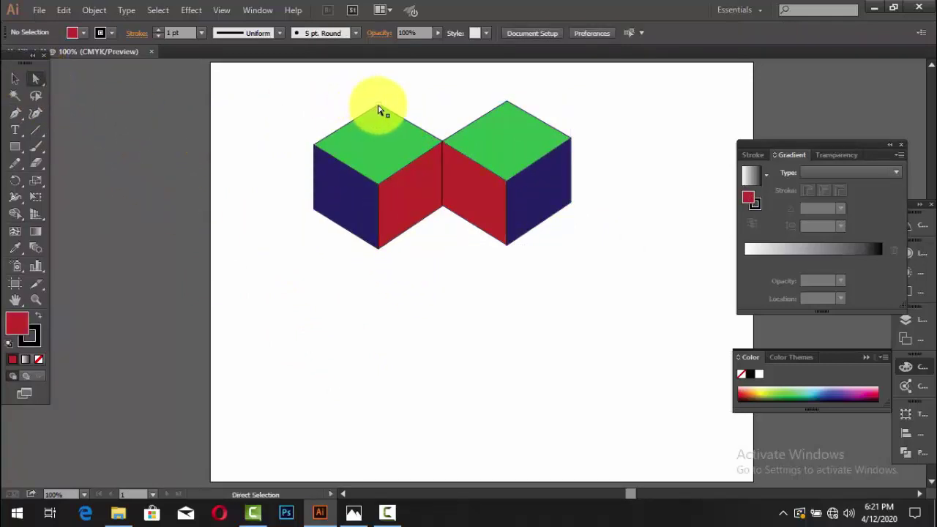
{"action": "mouse_move", "coordinate": [379, 110]}
{"action": "left_mouse_down"}
{"action": "mouse_move", "coordinate": [388, 89]}
{"action": "mouse_move", "coordinate": [380, 177]}
{"action": "left_mouse_up"}
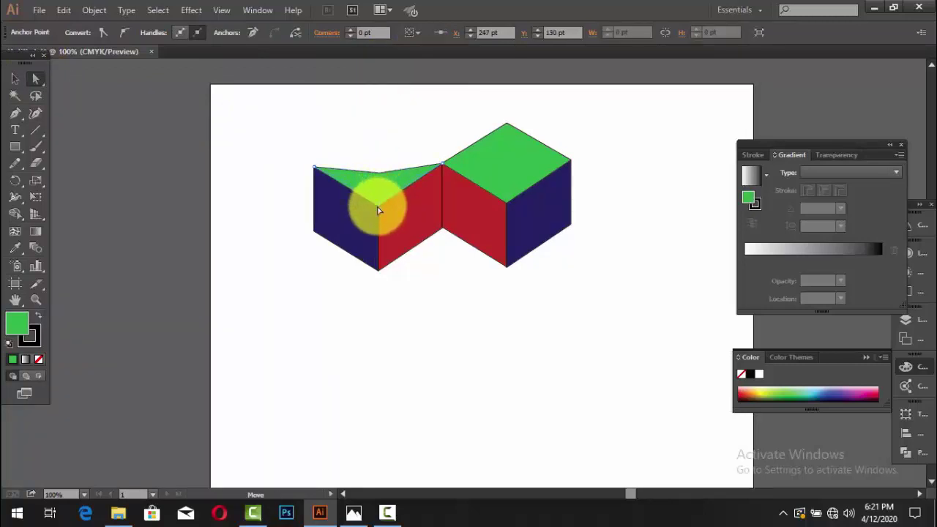
{"action": "left_click_drag", "start_coordinate": [377, 210], "coordinate": [377, 112]}
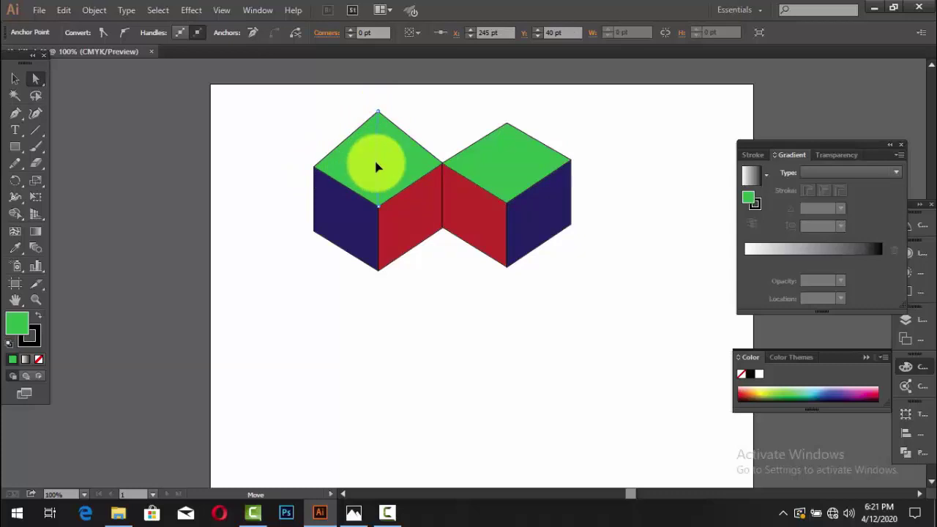
{"action": "left_click_drag", "start_coordinate": [313, 167], "coordinate": [378, 168]}
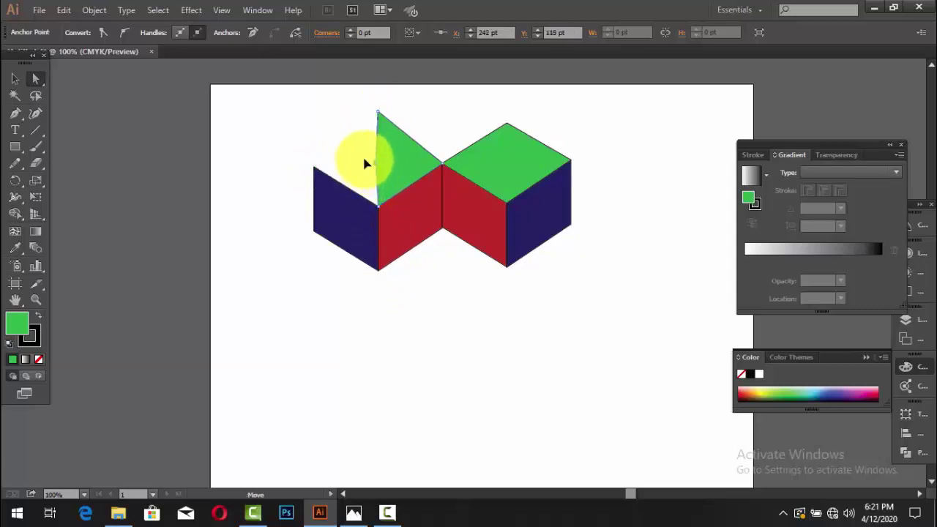
{"action": "mouse_move", "coordinate": [372, 170]}
{"action": "left_mouse_down"}
{"action": "mouse_move", "coordinate": [234, 145]}
{"action": "mouse_move", "coordinate": [240, 120]}
{"action": "left_mouse_up"}
{"action": "left_click", "coordinate": [303, 289]}
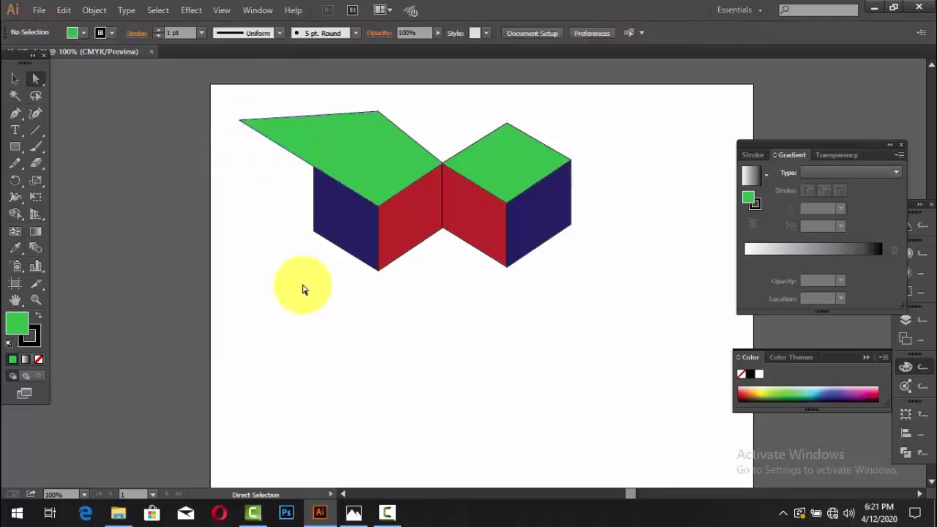
- Pull the right cube's corners into a peak and stretch it right, then delete most anchors
{"action": "left_click_drag", "start_coordinate": [507, 126], "coordinate": [503, 84]}
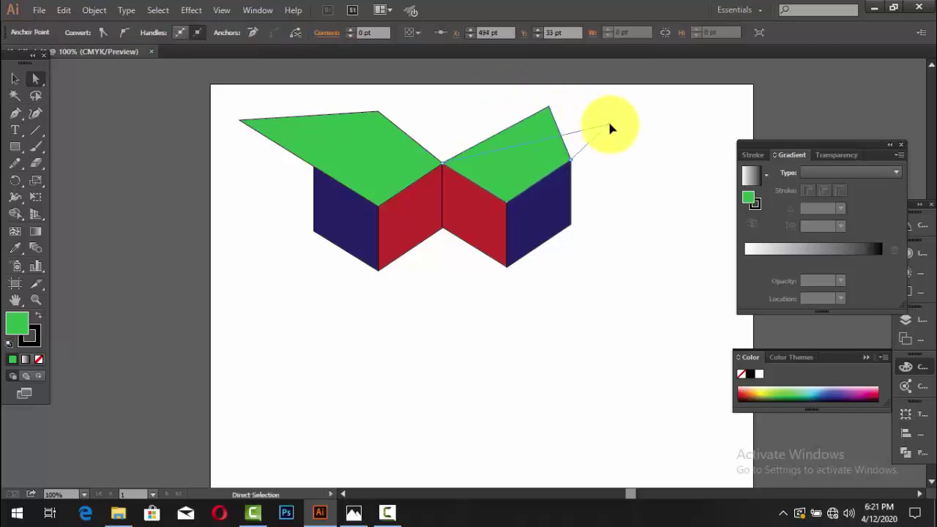
{"action": "left_click_drag", "start_coordinate": [551, 111], "coordinate": [608, 126]}
{"action": "left_click_drag", "start_coordinate": [515, 145], "coordinate": [514, 142]}
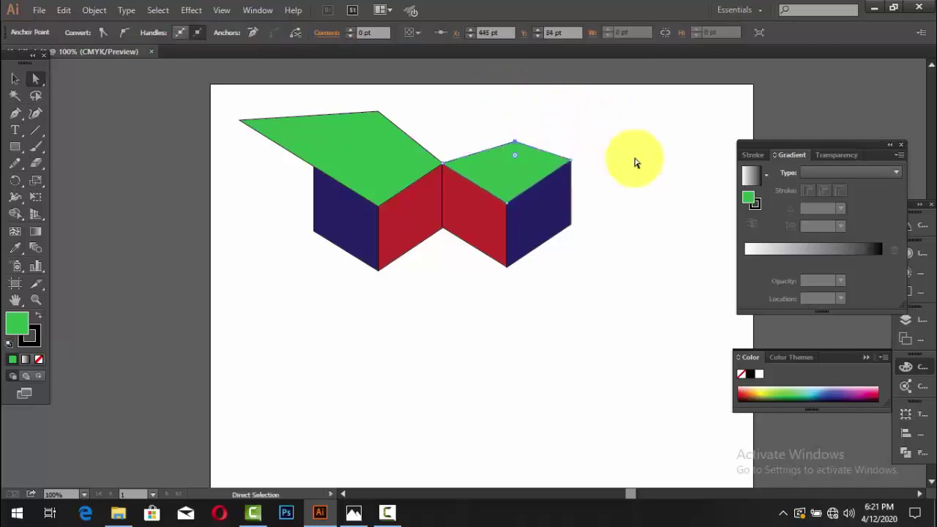
{"action": "left_click", "coordinate": [560, 236], "text": "shift"}
{"action": "left_click_drag", "start_coordinate": [571, 169], "coordinate": [681, 154]}
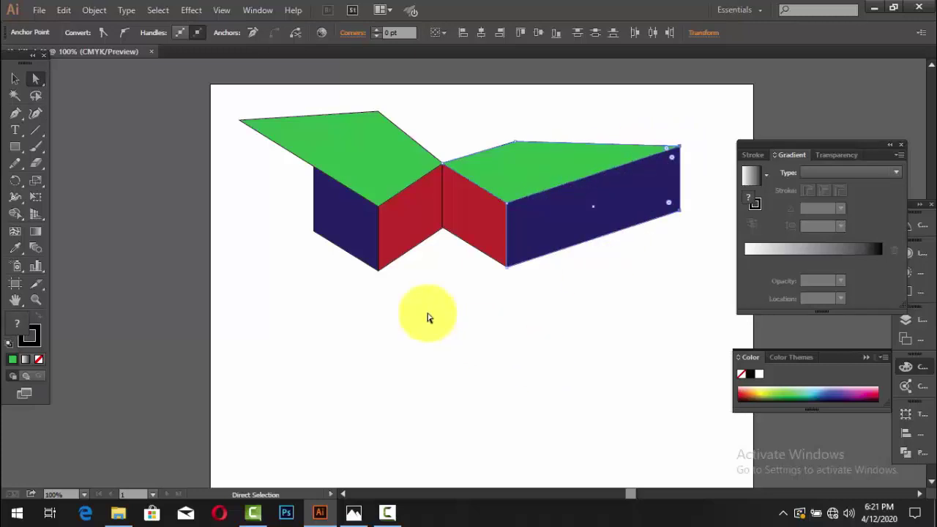
{"action": "mouse_move", "coordinate": [263, 91]}
{"action": "left_mouse_down"}
{"action": "mouse_move", "coordinate": [335, 184]}
{"action": "mouse_move", "coordinate": [545, 256]}
{"action": "left_mouse_up"}
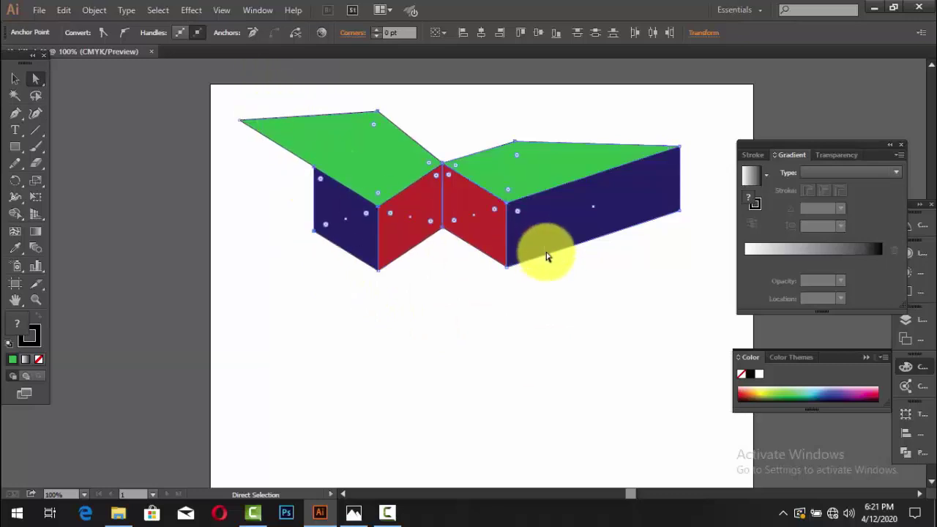
{"action": "key", "text": "Delete"}
{"action": "key", "text": "Delete"}
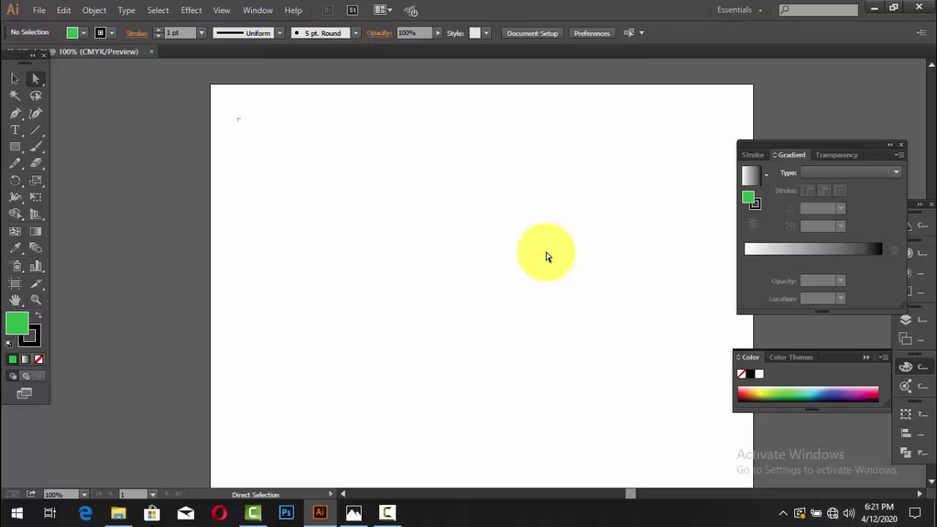
- Draw a green rectangle and move it toward the artboard centre
{"action": "left_click", "coordinate": [16, 147]}
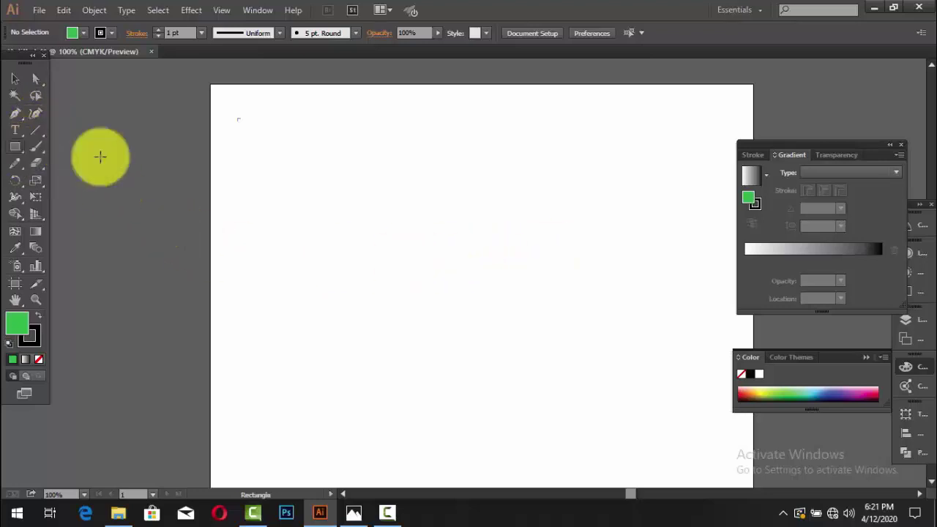
{"action": "left_click_drag", "start_coordinate": [243, 156], "coordinate": [335, 235]}
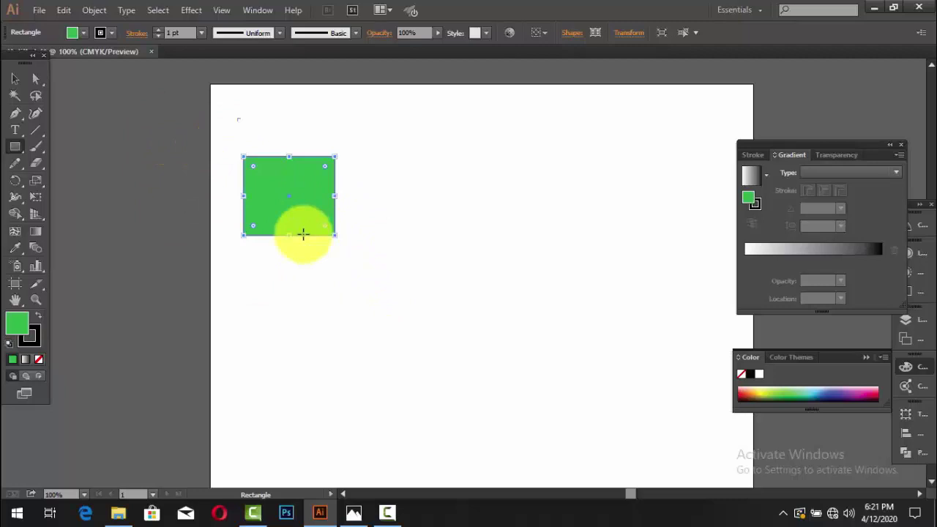
{"action": "left_click", "coordinate": [15, 78]}
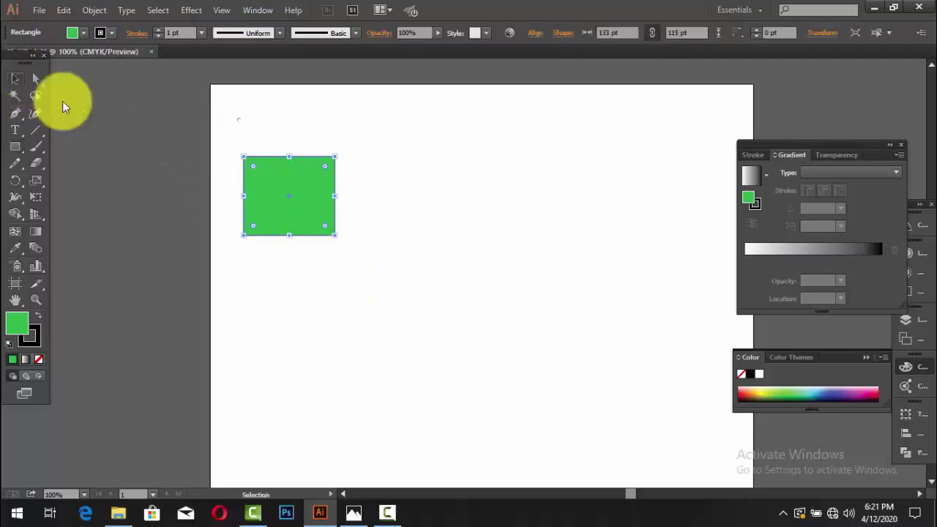
{"action": "left_click", "coordinate": [390, 218]}
{"action": "left_click_drag", "start_coordinate": [303, 207], "coordinate": [414, 242]}
{"action": "left_click", "coordinate": [465, 327]}
- Drag the rectangle's top-right corner anchor out and down-right to reshape it
{"action": "left_click", "coordinate": [33, 78]}
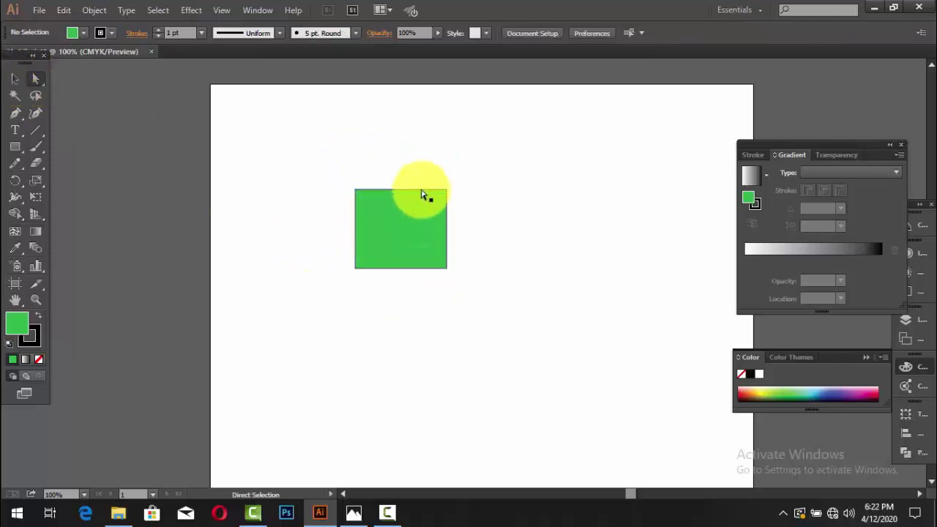
{"action": "left_click", "coordinate": [447, 191]}
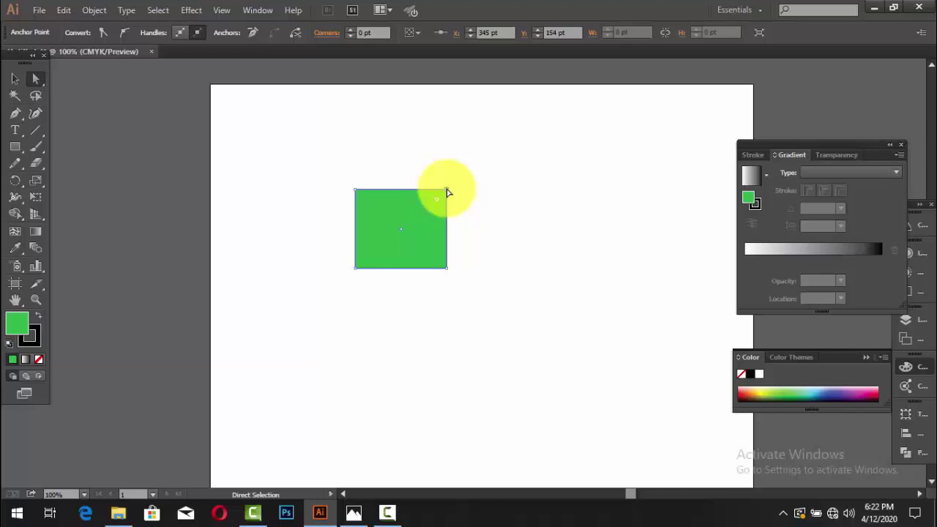
{"action": "mouse_move", "coordinate": [448, 192]}
{"action": "left_mouse_down"}
{"action": "mouse_move", "coordinate": [552, 149]}
{"action": "mouse_move", "coordinate": [586, 226]}
{"action": "mouse_move", "coordinate": [463, 154]}
{"action": "left_mouse_up"}
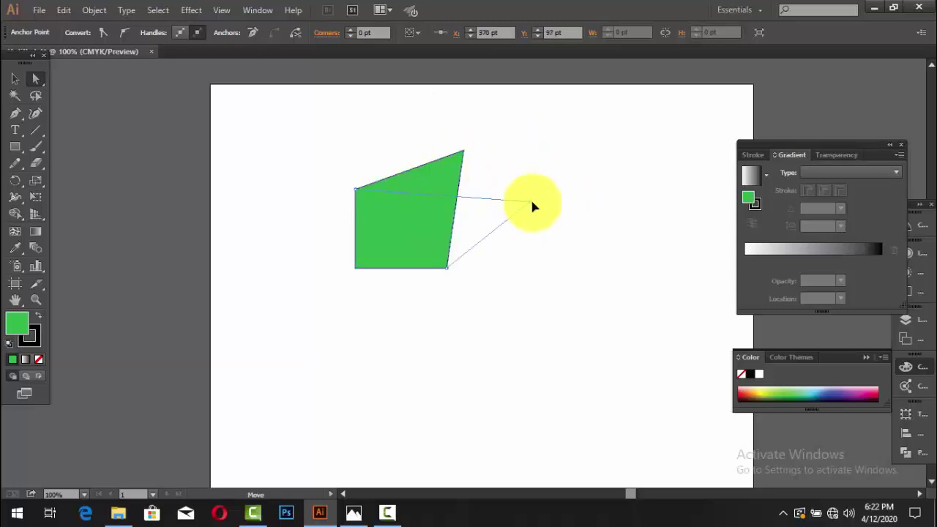
{"action": "left_click_drag", "start_coordinate": [464, 152], "coordinate": [528, 201]}
- Move the reshaped green shape down-left, then back up and to the right
{"action": "left_click", "coordinate": [13, 80]}
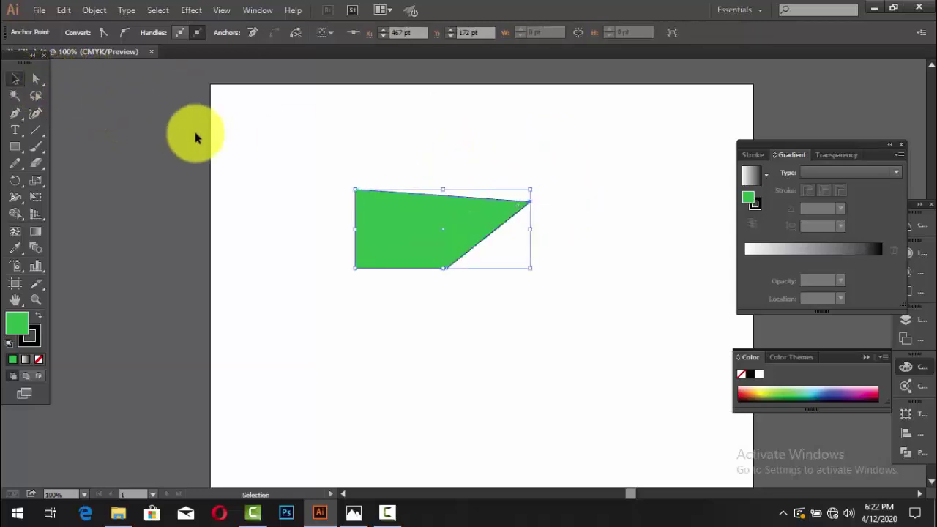
{"action": "left_click", "coordinate": [194, 135]}
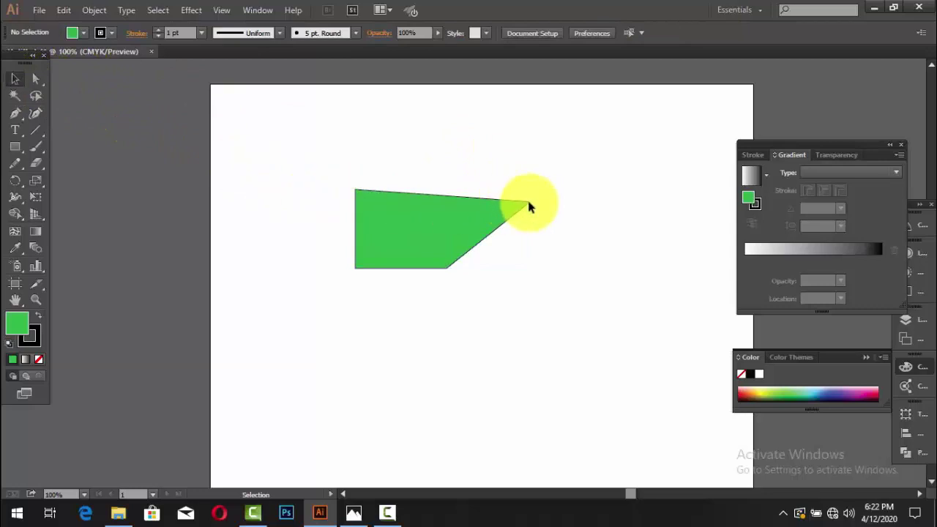
{"action": "left_click_drag", "start_coordinate": [531, 208], "coordinate": [450, 273]}
{"action": "left_click", "coordinate": [35, 81]}
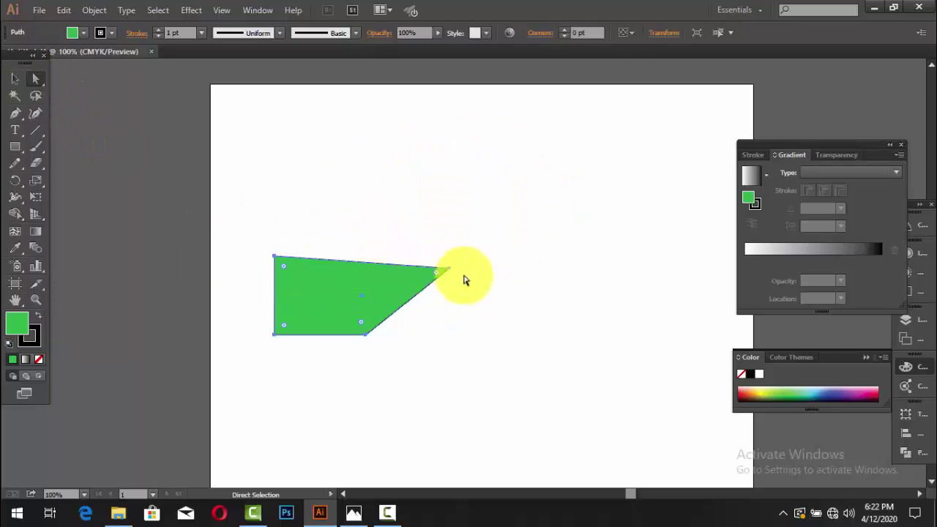
{"action": "mouse_move", "coordinate": [450, 271]}
{"action": "left_mouse_down"}
{"action": "mouse_move", "coordinate": [593, 262]}
{"action": "mouse_move", "coordinate": [549, 218]}
{"action": "left_mouse_up"}
{"action": "left_click", "coordinate": [600, 264]}
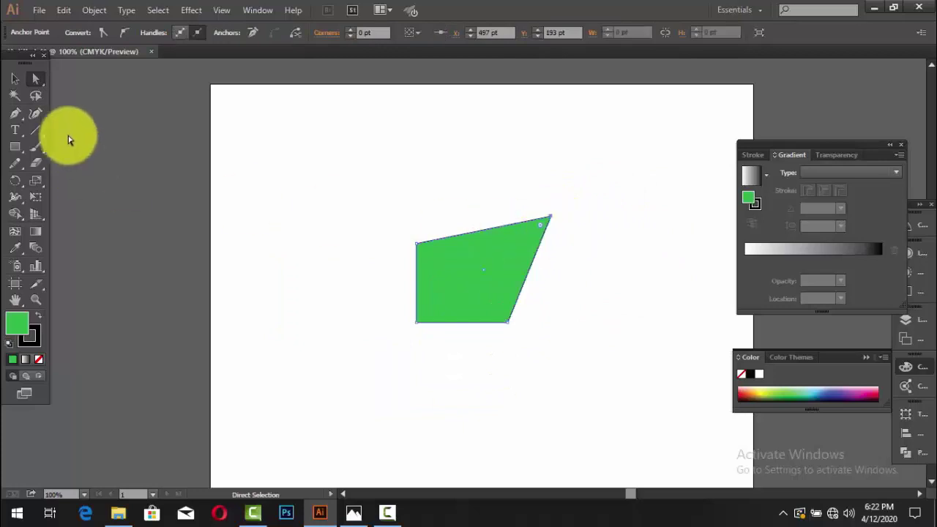
- Marquee-select the whole green shape and delete it
{"action": "left_click", "coordinate": [15, 78]}
{"action": "left_click_drag", "start_coordinate": [349, 211], "coordinate": [552, 366]}
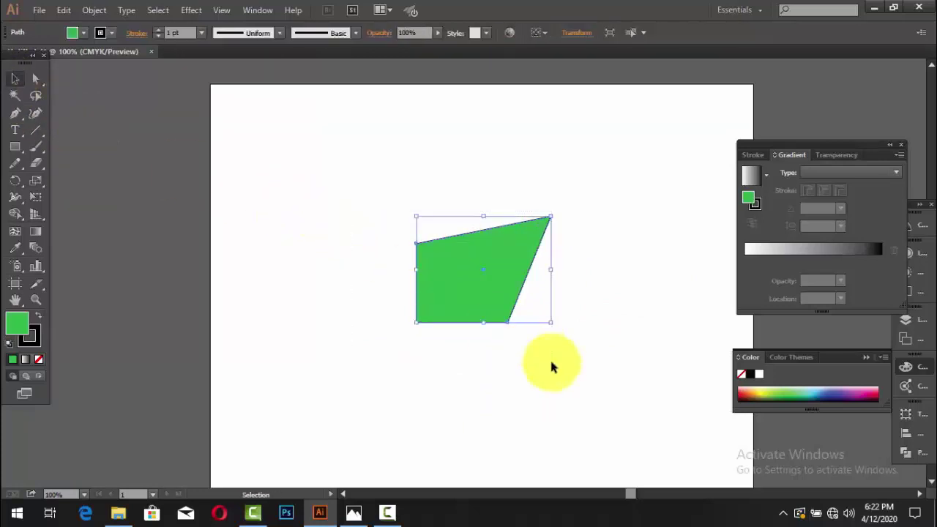
{"action": "key", "text": "Delete"}
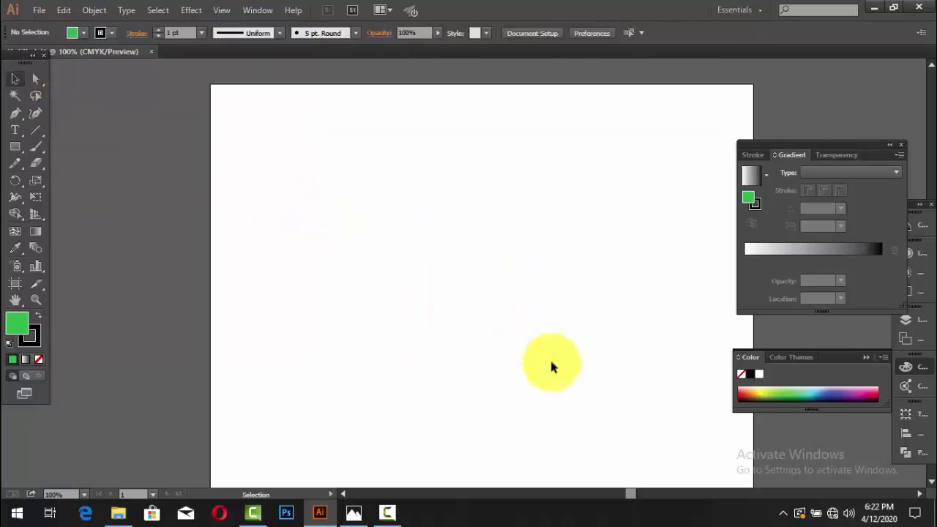
- Draw a new rectangle and give it a white-to-black linear gradient fill
{"action": "left_click", "coordinate": [16, 146]}
{"action": "left_click_drag", "start_coordinate": [405, 186], "coordinate": [467, 262]}
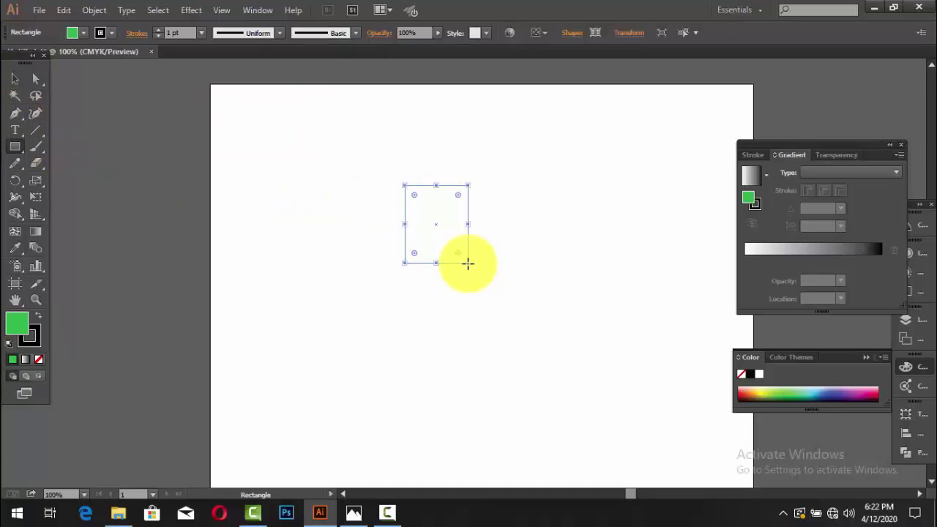
{"action": "left_click", "coordinate": [23, 360]}
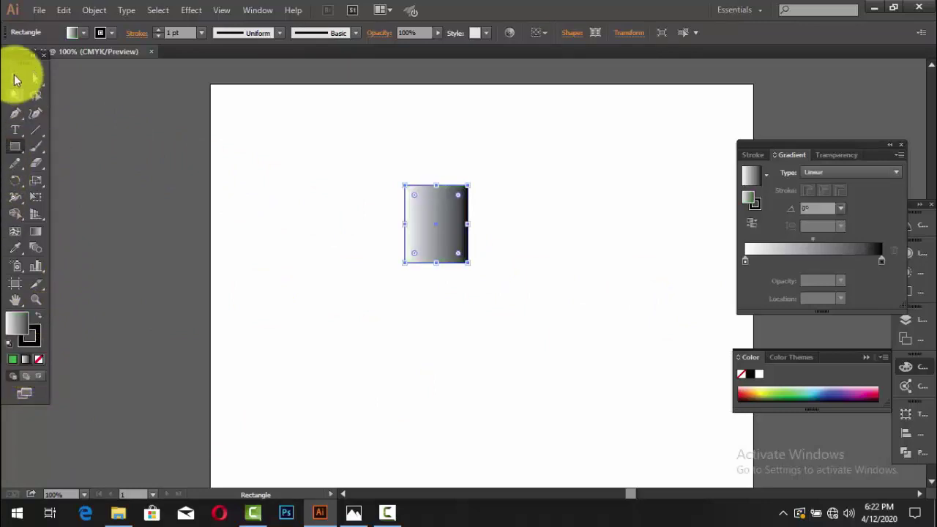
{"action": "left_click", "coordinate": [15, 79]}
{"action": "left_click", "coordinate": [329, 250]}
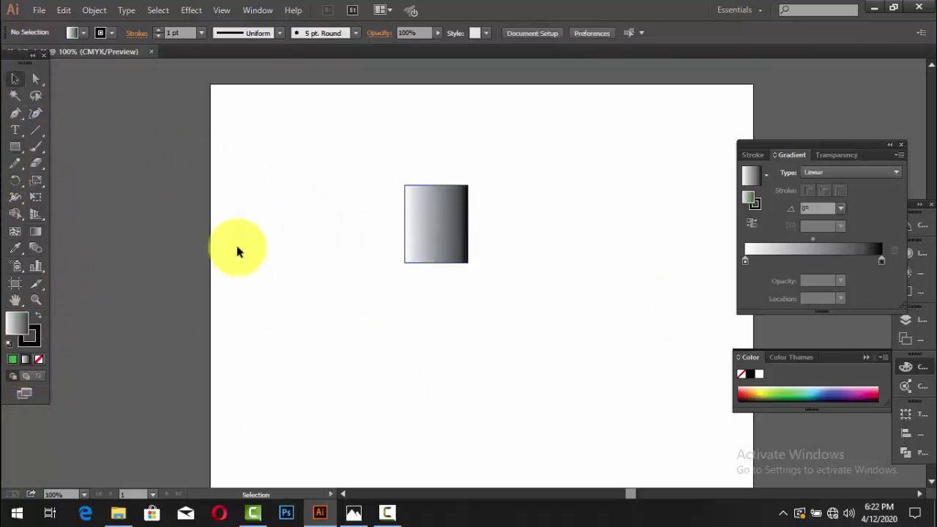
- Draw an ellipse across the top of the gradient rectangle
{"action": "left_click", "coordinate": [13, 150]}
{"action": "left_click", "coordinate": [59, 178]}
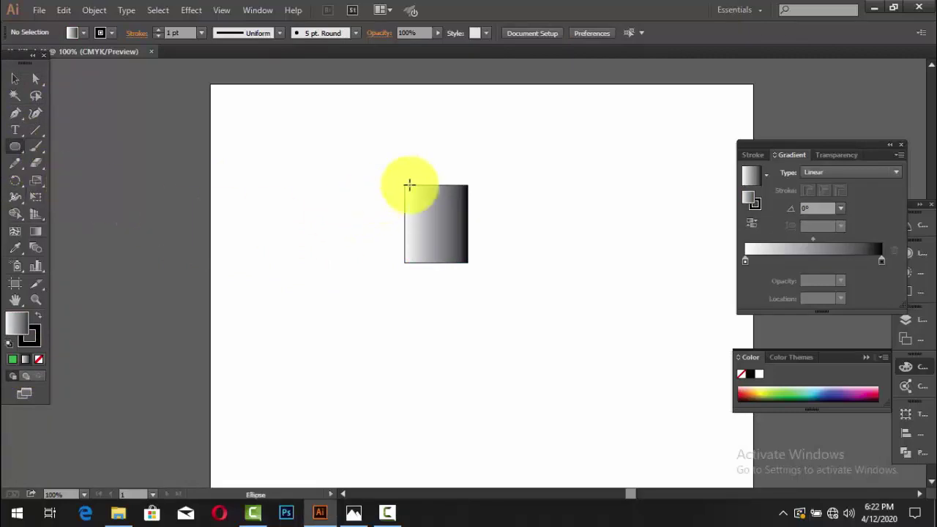
{"action": "left_click_drag", "start_coordinate": [406, 178], "coordinate": [474, 196]}
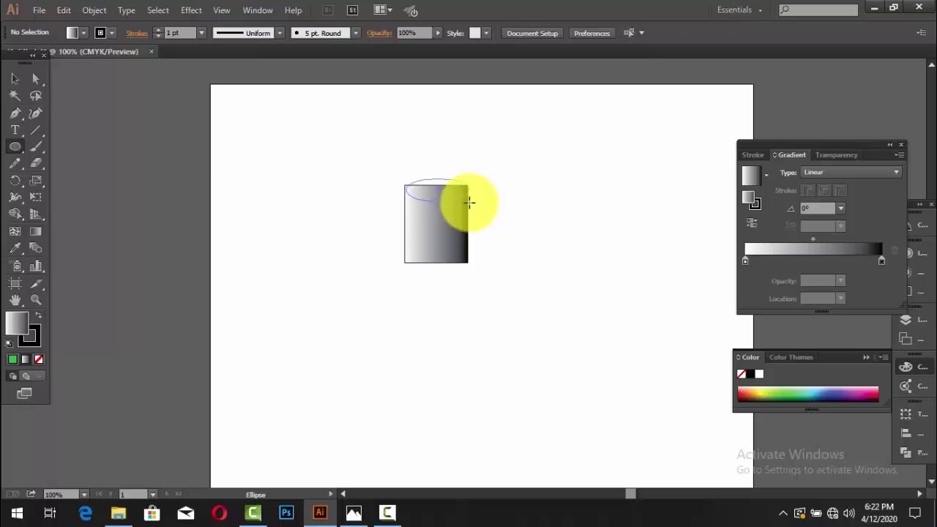
{"action": "left_click_drag", "start_coordinate": [469, 202], "coordinate": [469, 202]}
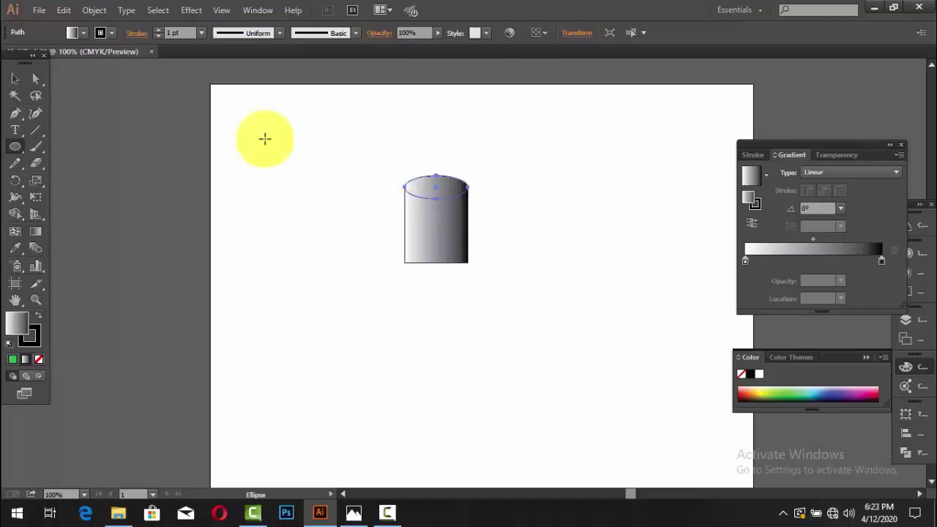
{"action": "left_click", "coordinate": [22, 81]}
{"action": "left_click", "coordinate": [290, 183]}
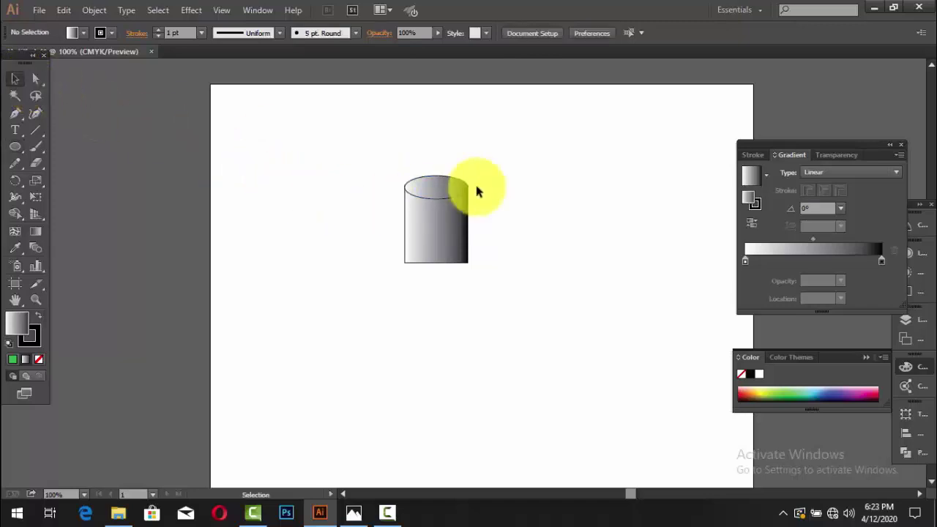
- Fill the ellipse white and shorten the gradient rectangle beneath it
{"action": "left_click", "coordinate": [445, 185]}
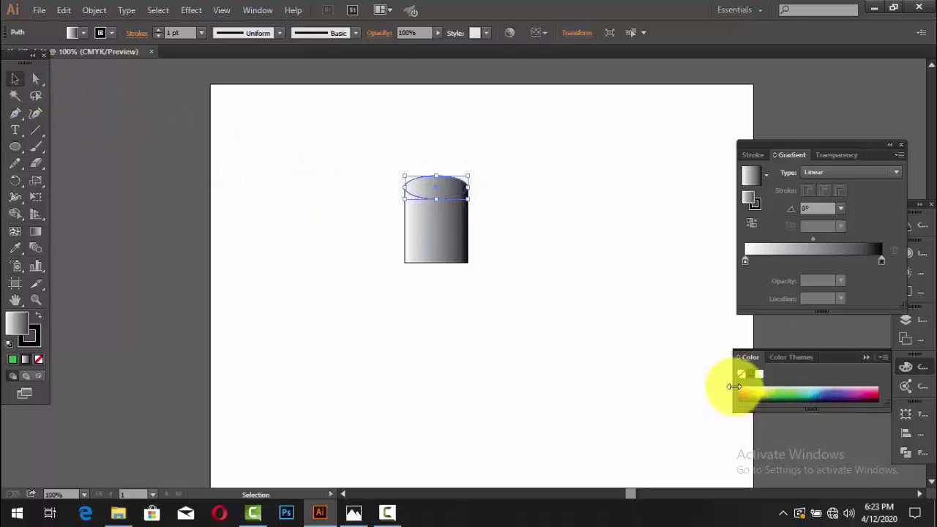
{"action": "left_click", "coordinate": [760, 376]}
{"action": "left_click", "coordinate": [471, 249]}
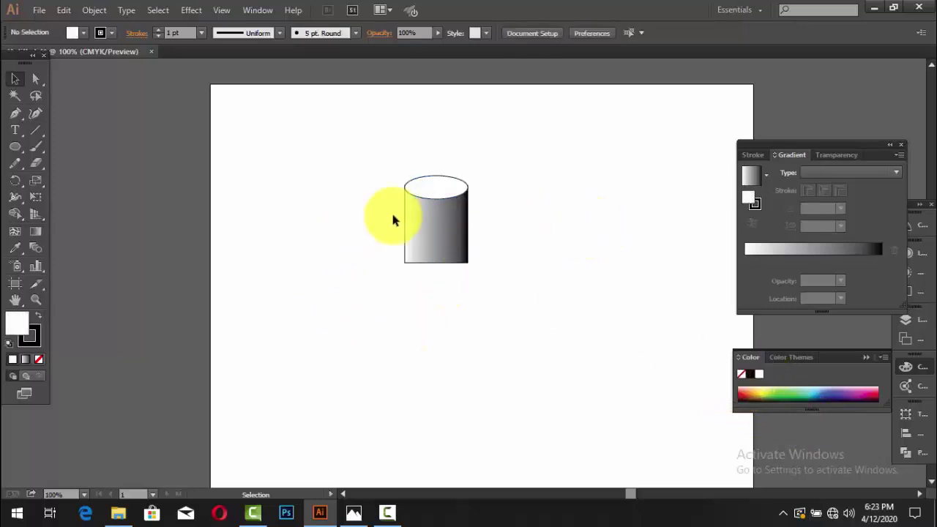
{"action": "mouse_move", "coordinate": [429, 260]}
{"action": "left_mouse_down"}
{"action": "mouse_move", "coordinate": [492, 279]}
{"action": "mouse_move", "coordinate": [435, 264]}
{"action": "mouse_move", "coordinate": [439, 239]}
{"action": "left_mouse_up"}
{"action": "left_click", "coordinate": [435, 268]}
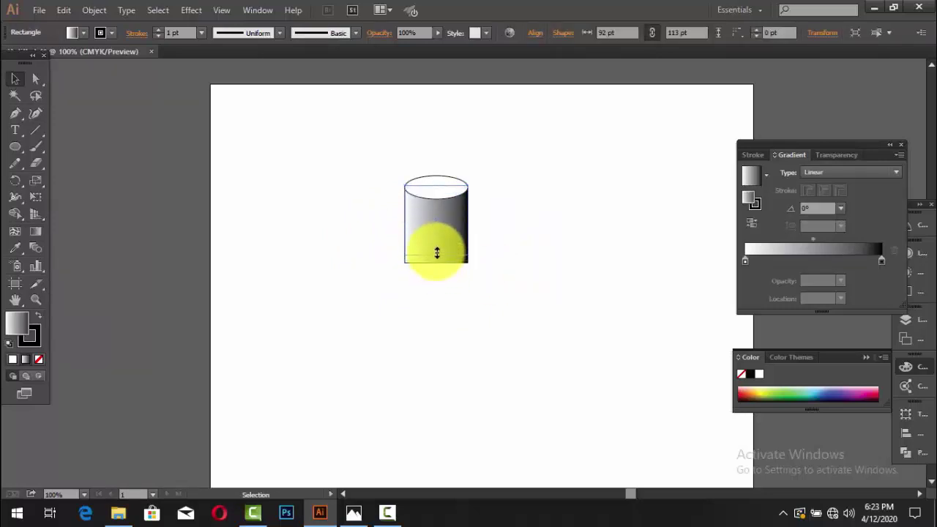
{"action": "left_click", "coordinate": [490, 254]}
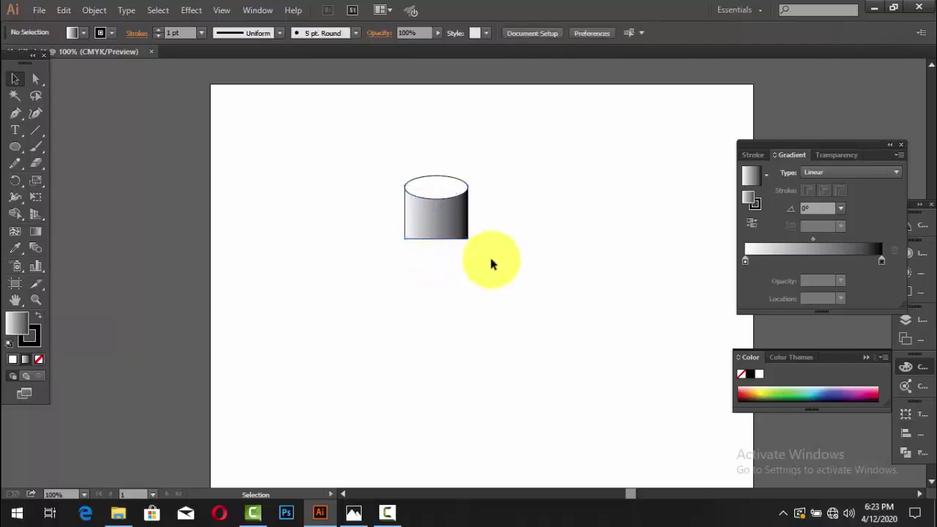
- Alt-drag a copy of the top ellipse down to the cylinder's bottom
{"action": "left_click", "coordinate": [452, 181]}
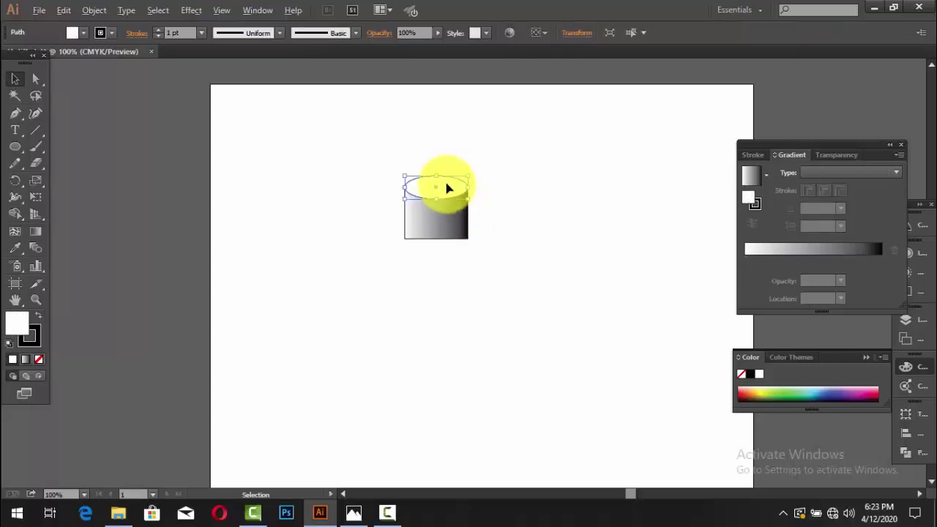
{"action": "left_click_drag", "start_coordinate": [445, 179], "coordinate": [449, 236]}
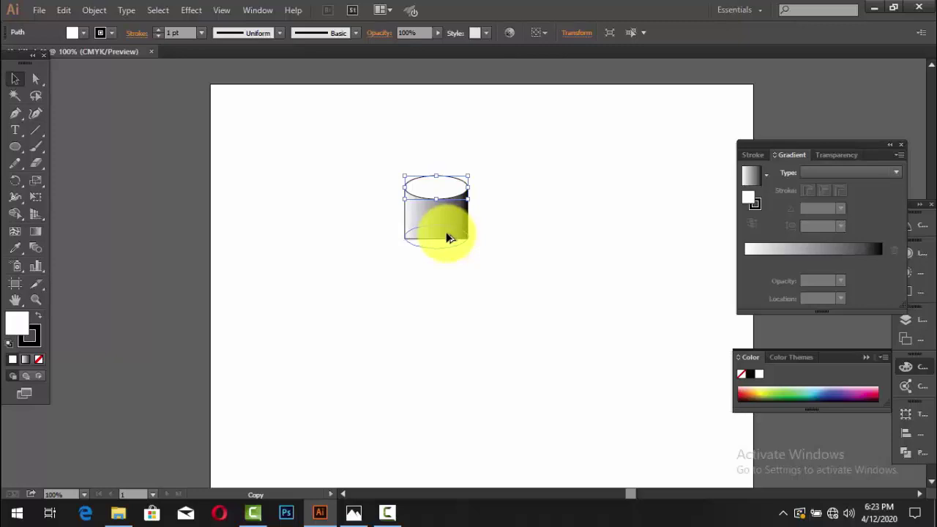
{"action": "left_click", "coordinate": [476, 266]}
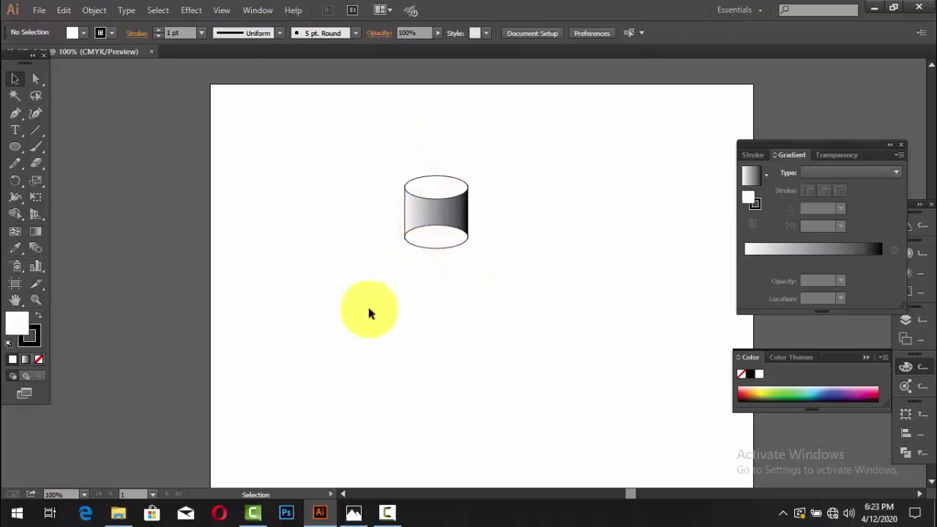
- Select the bottom ellipse and check its right-click arrange options
{"action": "left_click_drag", "start_coordinate": [358, 229], "coordinate": [480, 265]}
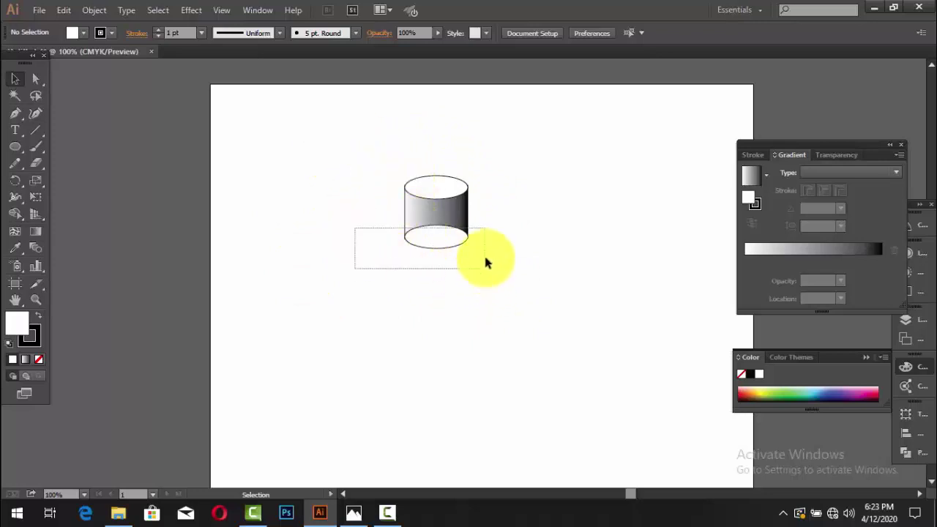
{"action": "left_click", "coordinate": [510, 295]}
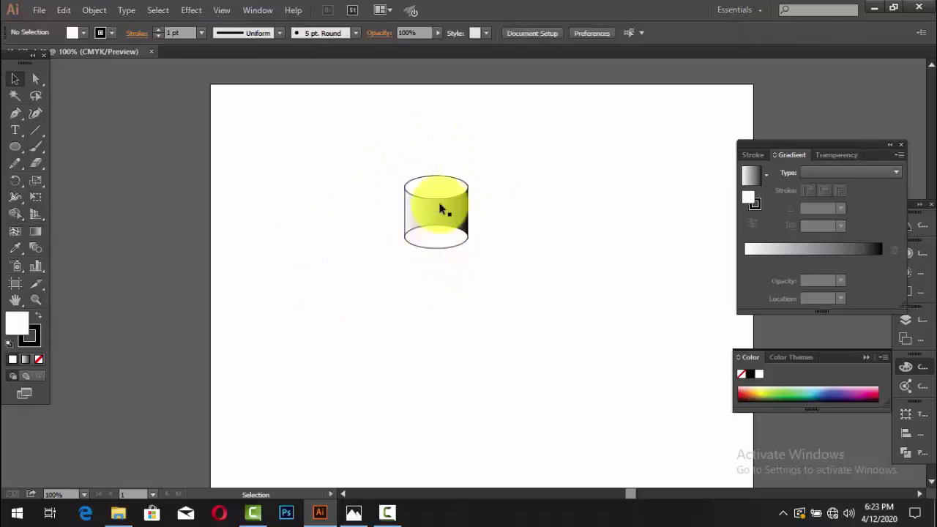
{"action": "left_click", "coordinate": [442, 243]}
{"action": "right_click", "coordinate": [442, 243]}
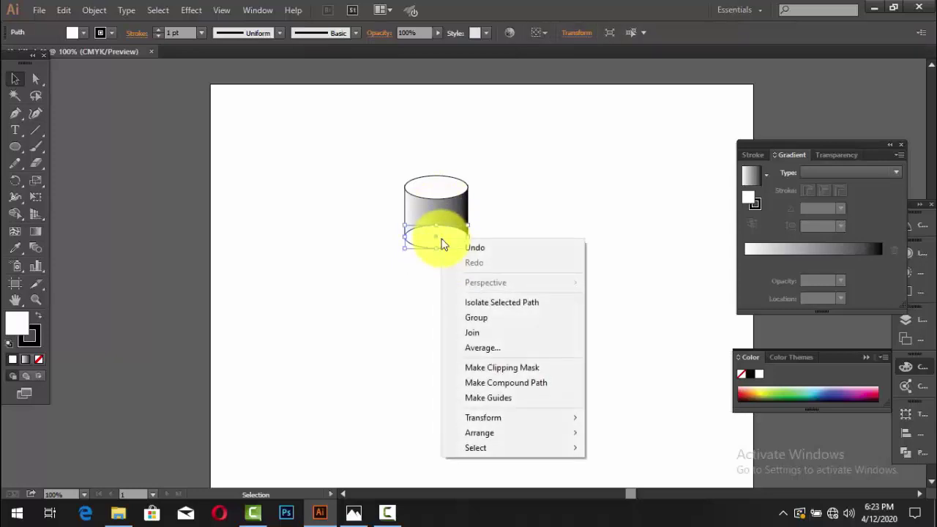
{"action": "left_click", "coordinate": [511, 225]}
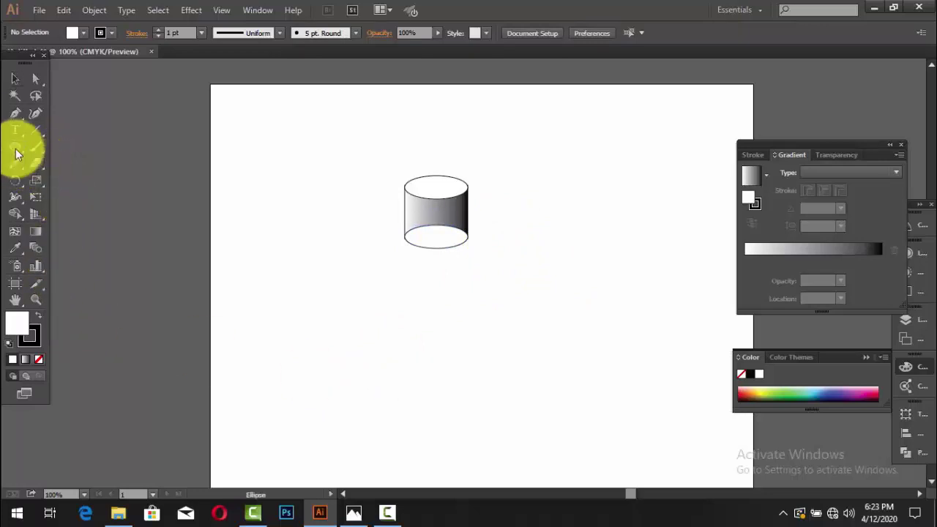
- Draw three rectangles below the cylinder, filled crimson, dark green and dark navy
{"action": "left_click_drag", "start_coordinate": [18, 154], "coordinate": [44, 150]}
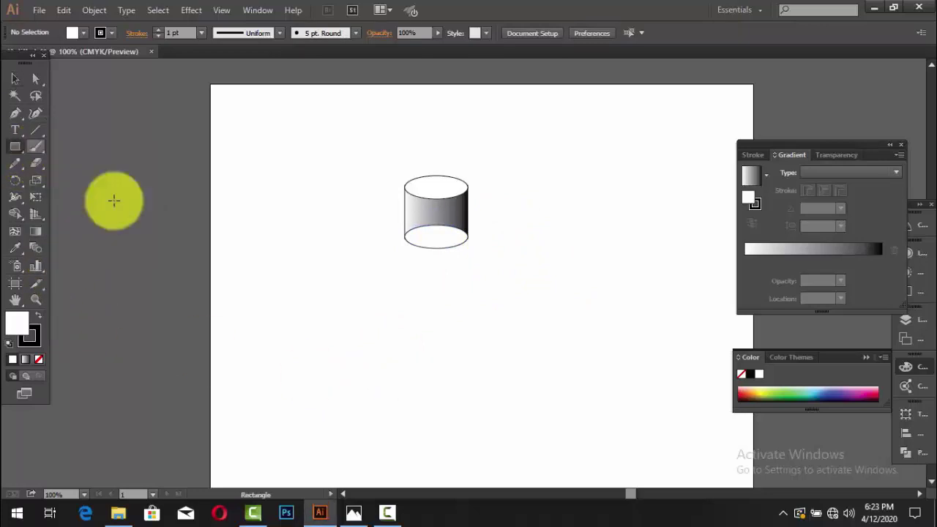
{"action": "left_click_drag", "start_coordinate": [265, 293], "coordinate": [339, 353]}
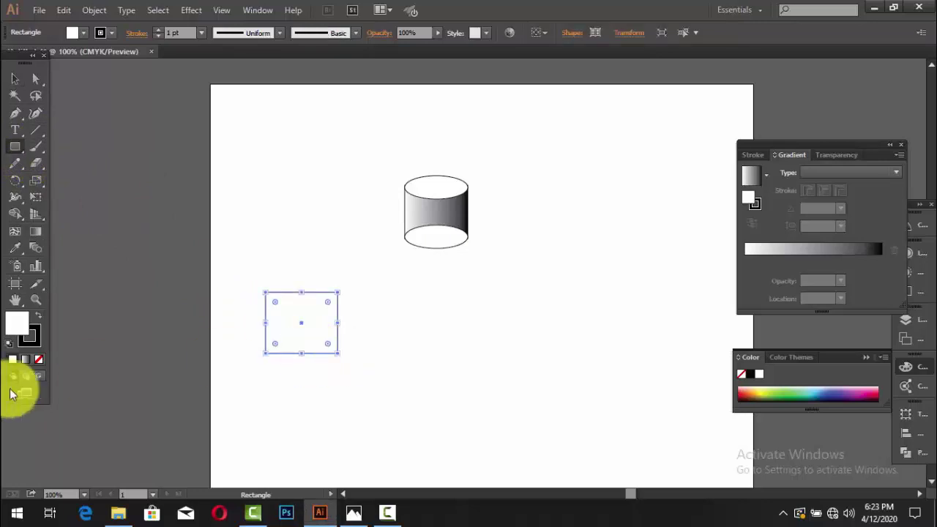
{"action": "left_click", "coordinate": [875, 394]}
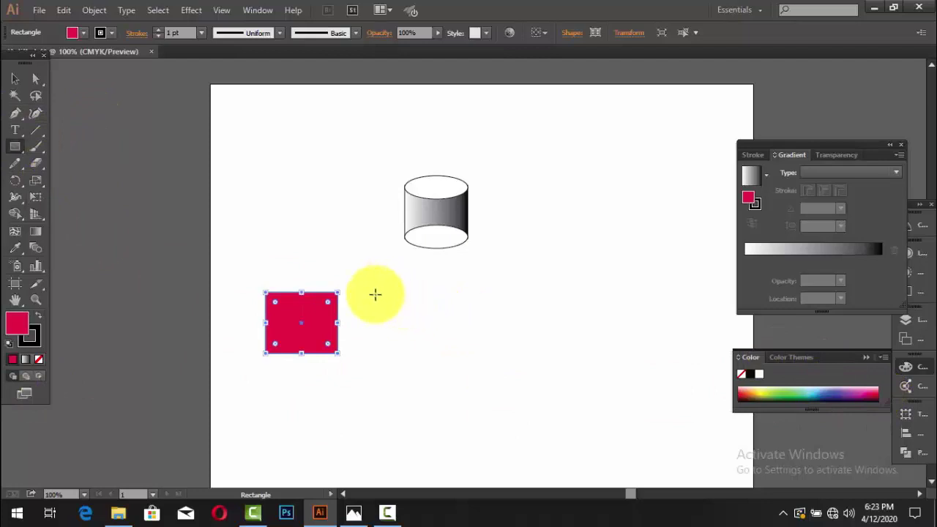
{"action": "left_click_drag", "start_coordinate": [375, 294], "coordinate": [477, 339]}
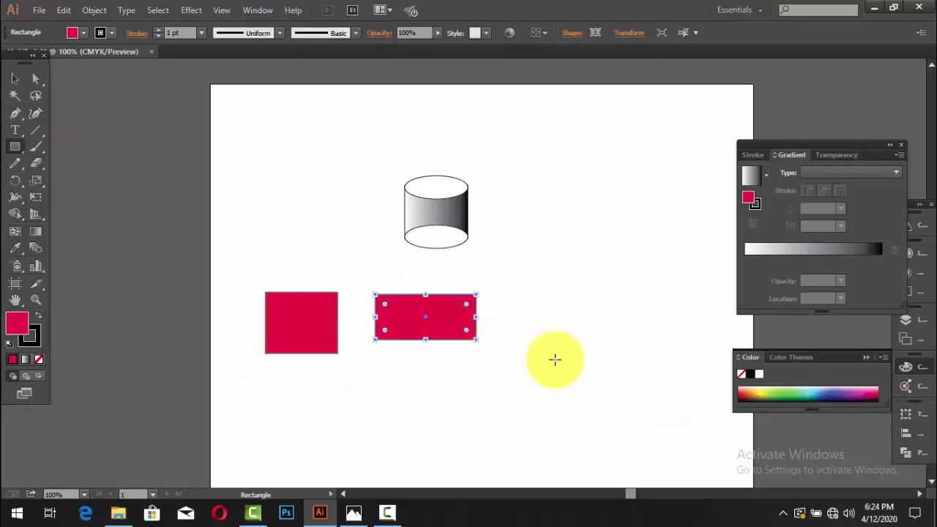
{"action": "left_click", "coordinate": [795, 391]}
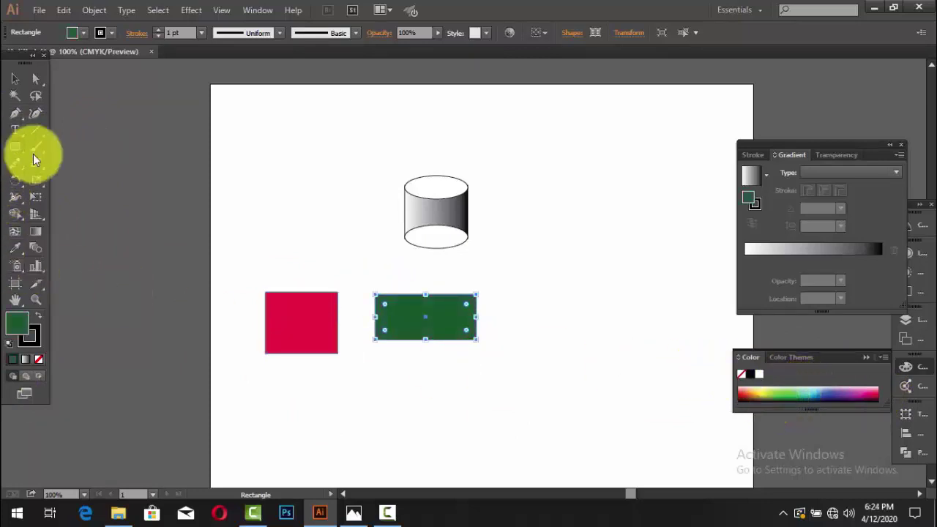
{"action": "left_click_drag", "start_coordinate": [513, 286], "coordinate": [593, 362]}
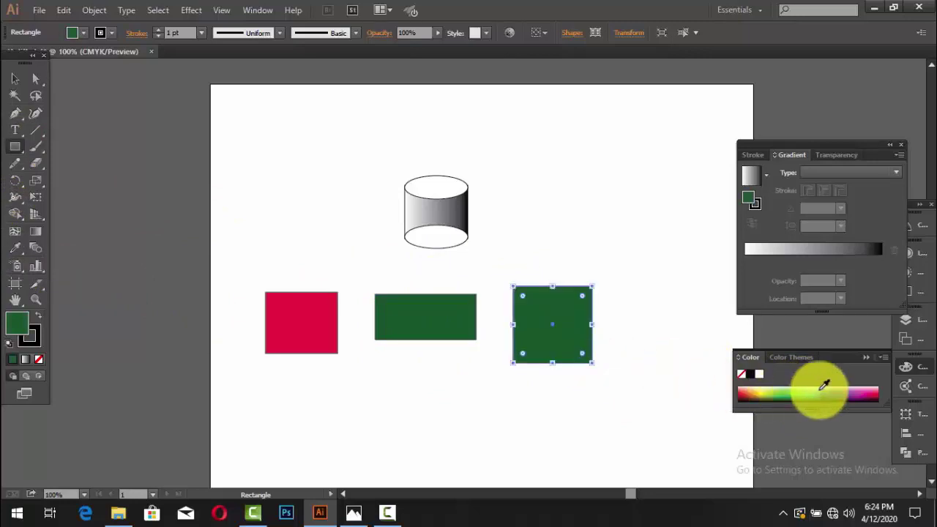
{"action": "left_click", "coordinate": [842, 395]}
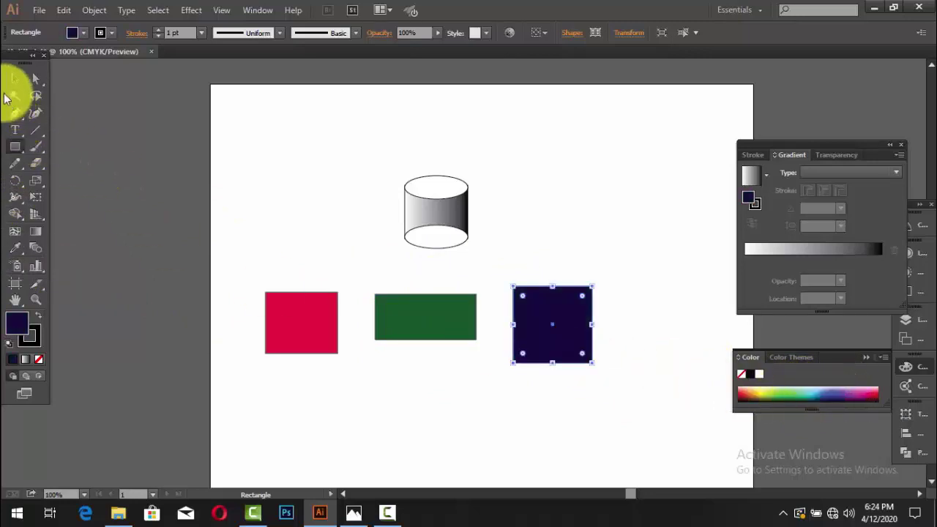
{"action": "left_click", "coordinate": [14, 79]}
{"action": "left_click", "coordinate": [238, 260]}
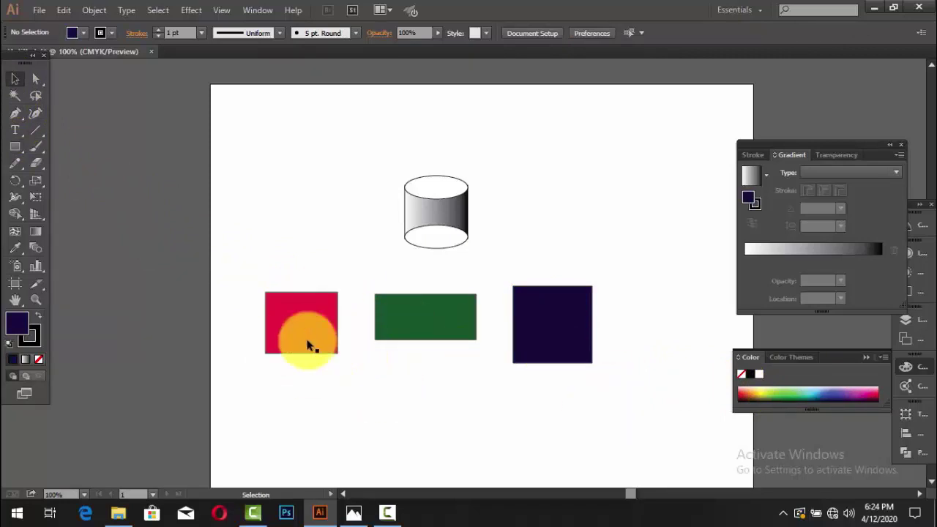
- Move the crimson square right and the navy square left so they overlap
{"action": "left_click_drag", "start_coordinate": [308, 345], "coordinate": [383, 343]}
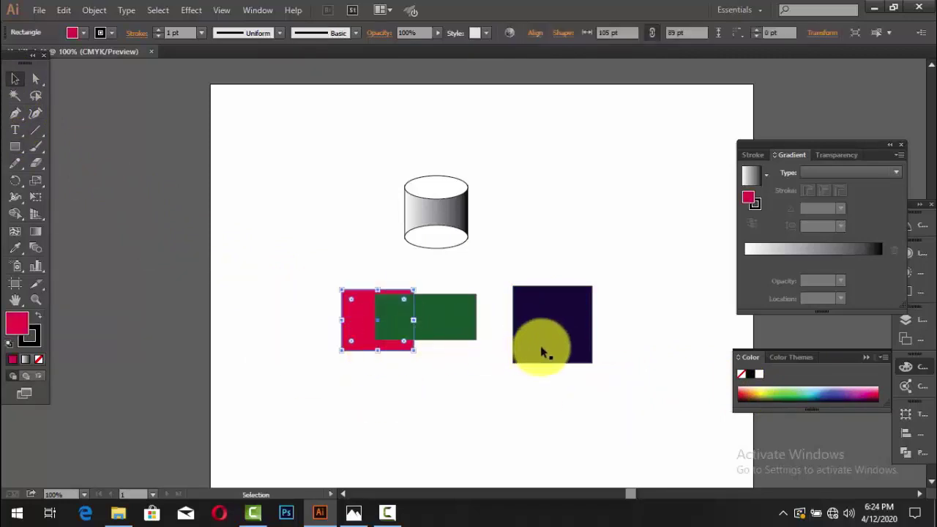
{"action": "mouse_move", "coordinate": [542, 351]}
{"action": "left_mouse_down"}
{"action": "mouse_move", "coordinate": [474, 349]}
{"action": "mouse_move", "coordinate": [390, 397]}
{"action": "left_mouse_up"}
{"action": "left_click", "coordinate": [563, 379]}
{"action": "left_click", "coordinate": [510, 354]}
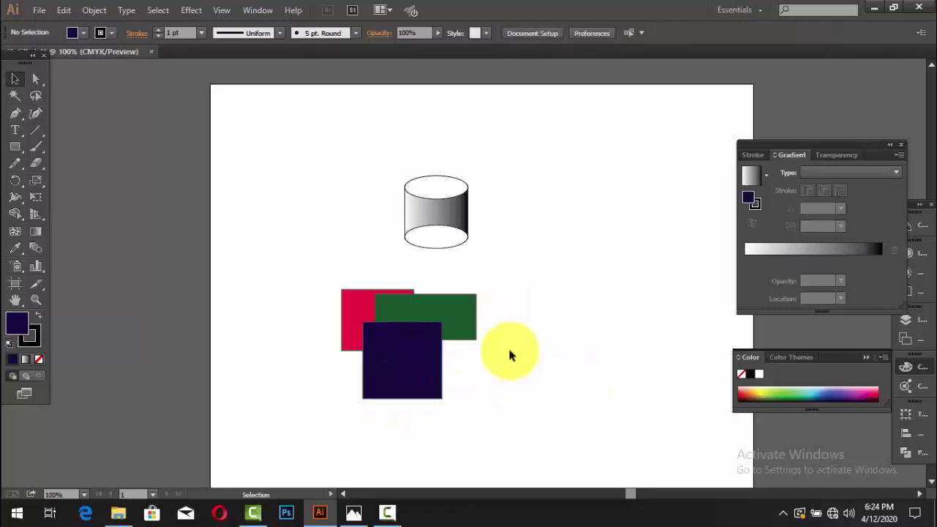
- Restack the green rectangle and tuck it against the navy square's right side
{"action": "left_click_drag", "start_coordinate": [447, 320], "coordinate": [472, 335]}
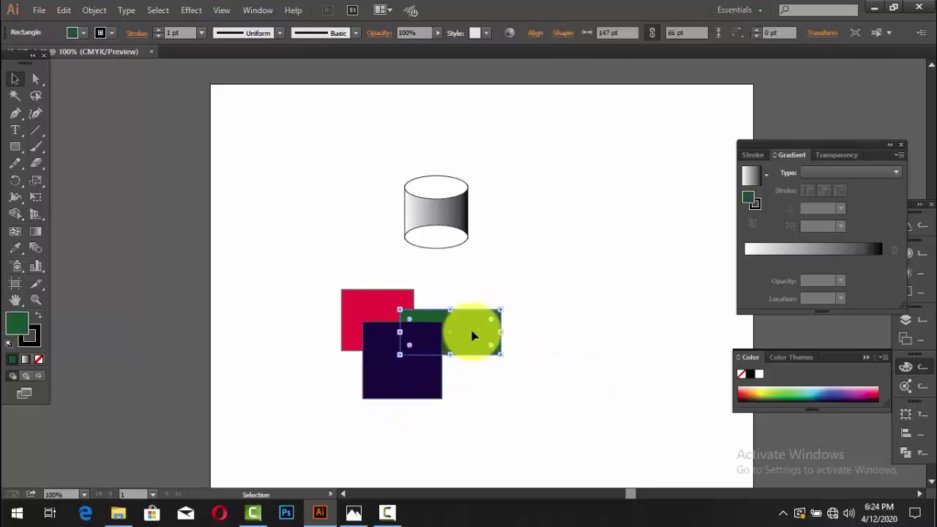
{"action": "key", "text": "ctrl+shift+bracketright"}
{"action": "left_click", "coordinate": [518, 322]}
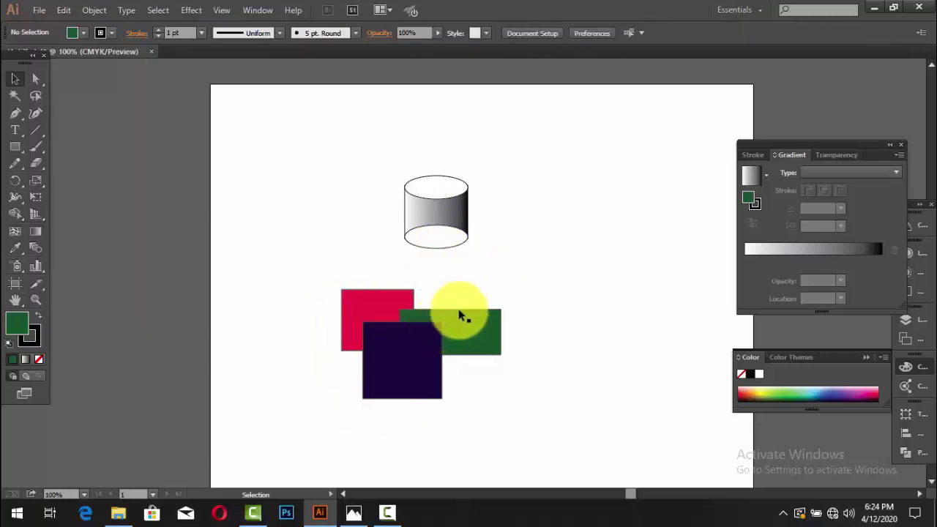
{"action": "mouse_move", "coordinate": [461, 315]}
{"action": "left_mouse_down"}
{"action": "mouse_move", "coordinate": [444, 355]}
{"action": "mouse_move", "coordinate": [479, 314]}
{"action": "mouse_move", "coordinate": [502, 359]}
{"action": "mouse_move", "coordinate": [507, 341]}
{"action": "left_mouse_up"}
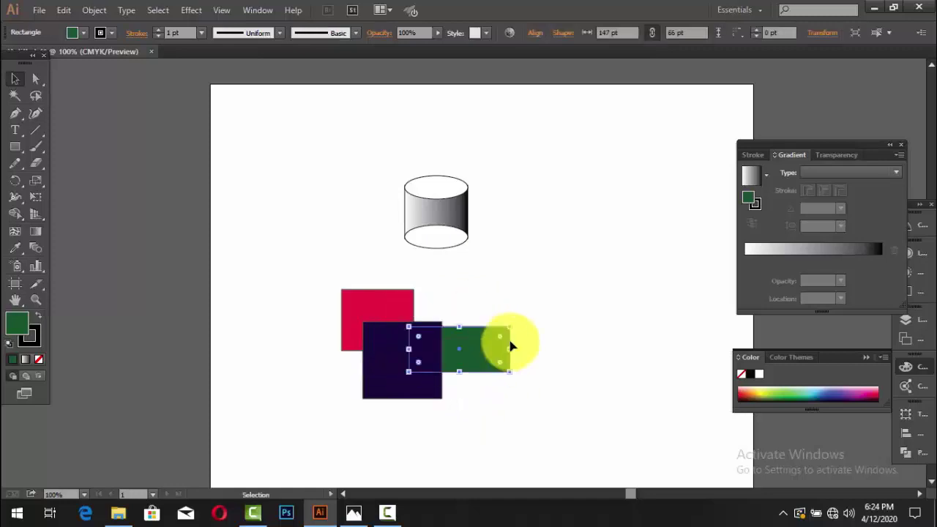
{"action": "left_click", "coordinate": [575, 280]}
{"action": "left_click", "coordinate": [474, 344]}
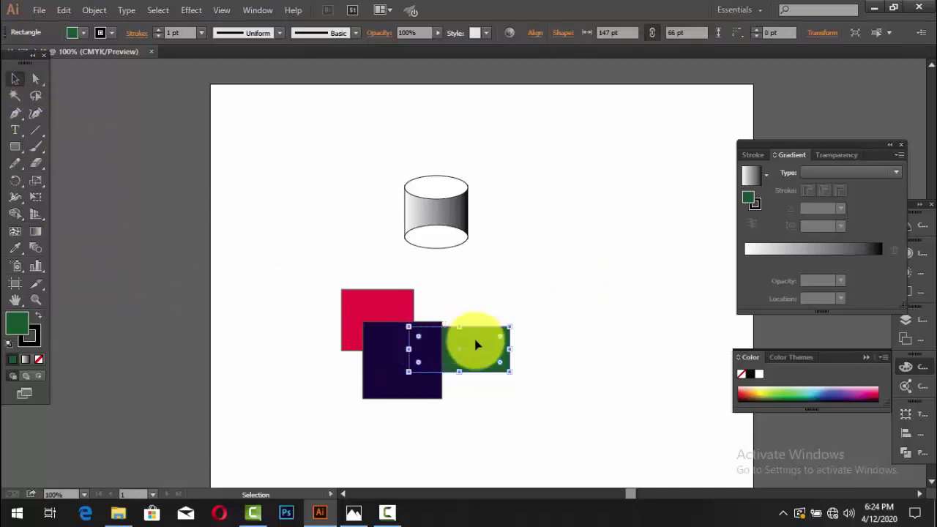
- Bring the green rectangle in front of the navy square and move it up-left
{"action": "right_click", "coordinate": [476, 344]}
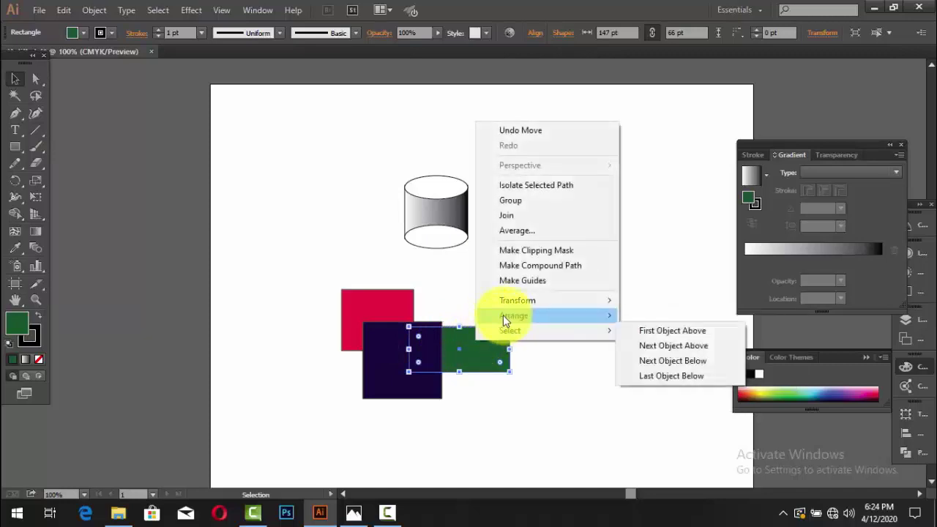
{"action": "mouse_move", "coordinate": [514, 315]}
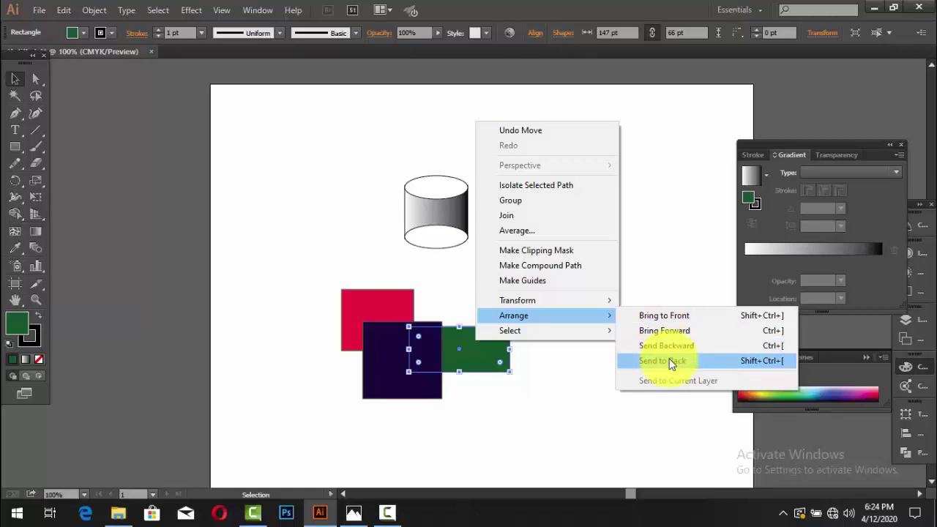
{"action": "left_click", "coordinate": [667, 323]}
{"action": "left_click", "coordinate": [613, 329]}
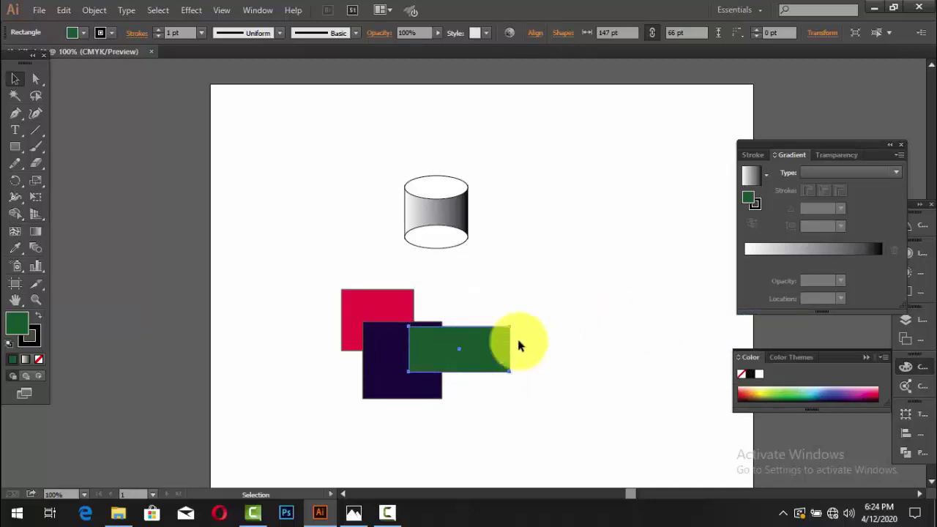
{"action": "left_click_drag", "start_coordinate": [471, 356], "coordinate": [446, 348]}
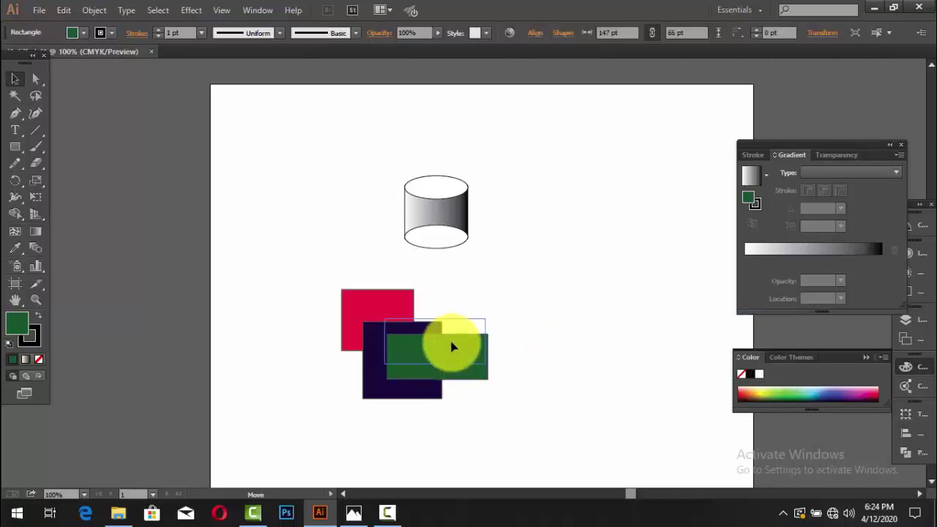
- Send the green rectangle to the back, then undo it
{"action": "right_click", "coordinate": [462, 352]}
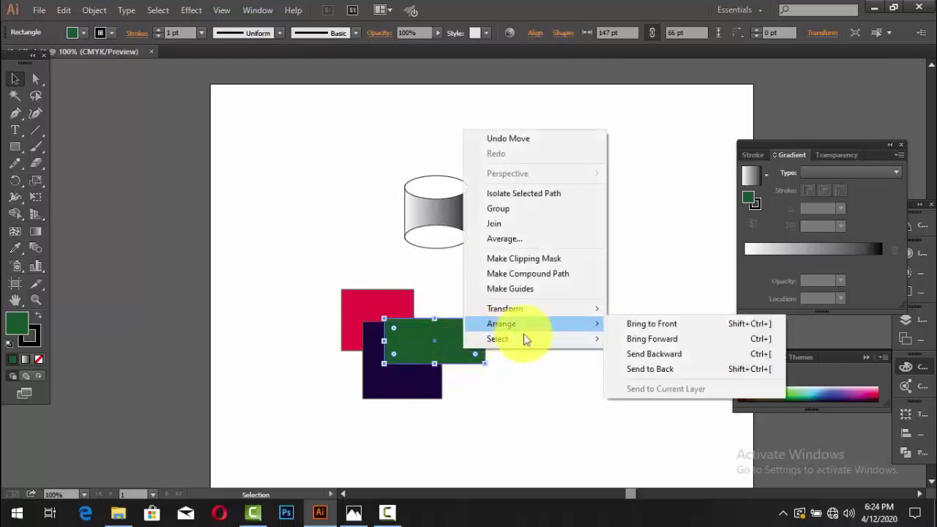
{"action": "left_click", "coordinate": [644, 370]}
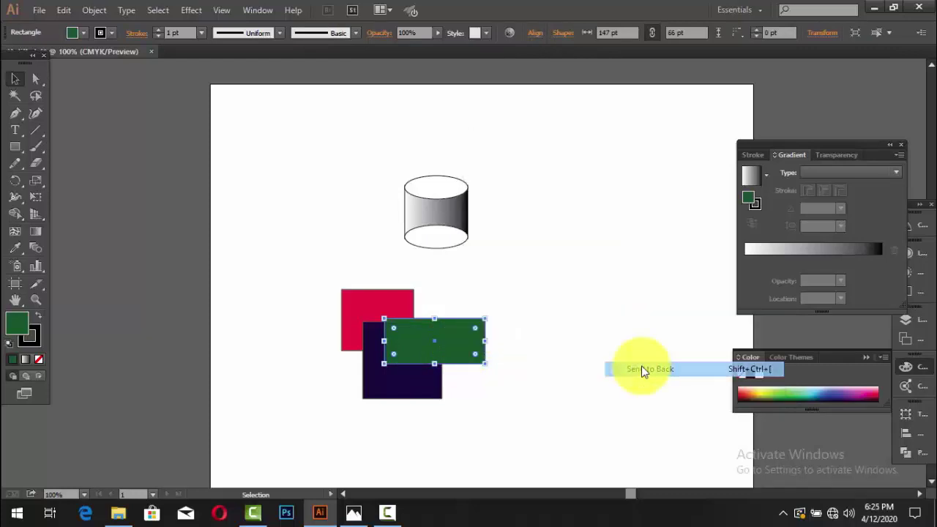
{"action": "left_click", "coordinate": [549, 350]}
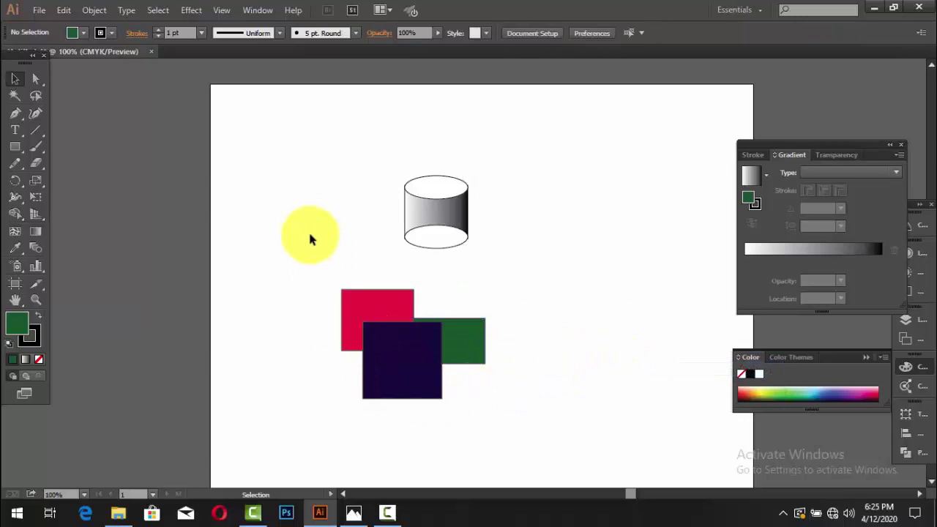
{"action": "left_click", "coordinate": [448, 341]}
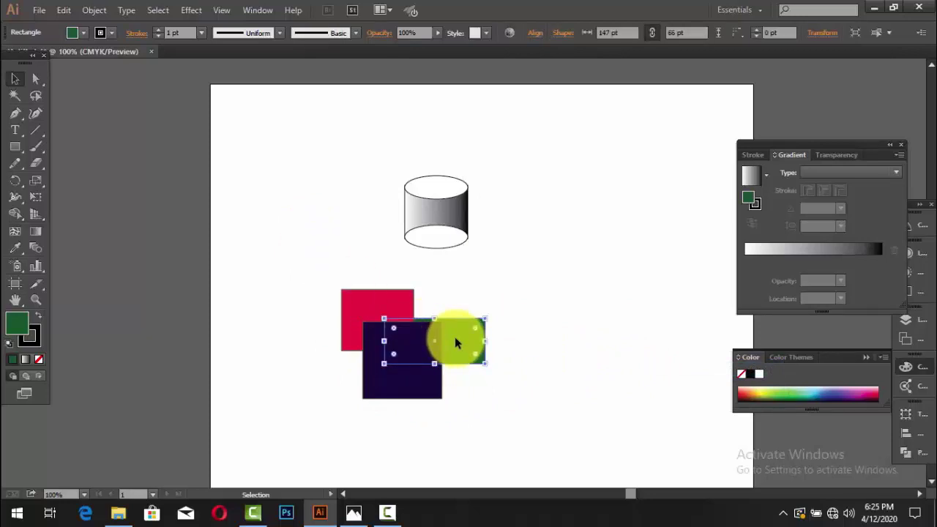
{"action": "key", "text": "ctrl+z"}
- Send the green rectangle one step backward, nudge it up, then undo the move
{"action": "right_click", "coordinate": [454, 337]}
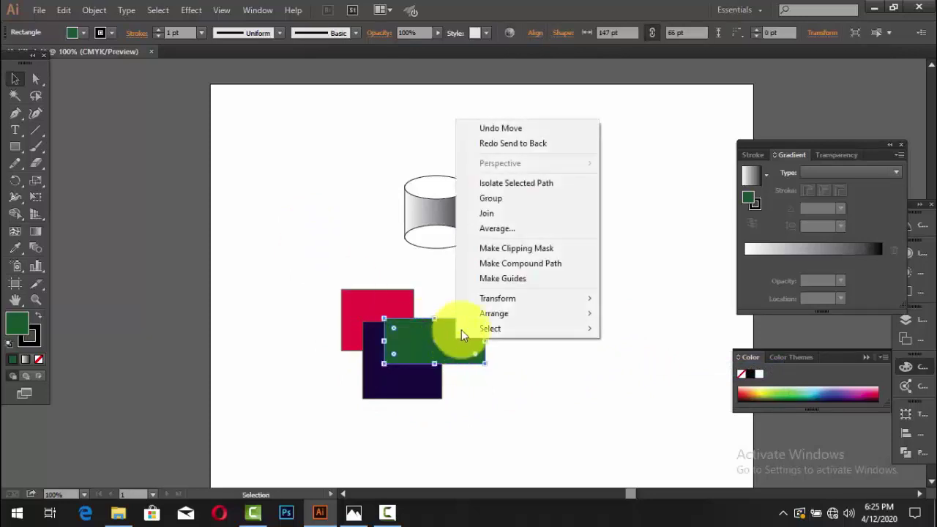
{"action": "mouse_move", "coordinate": [493, 313]}
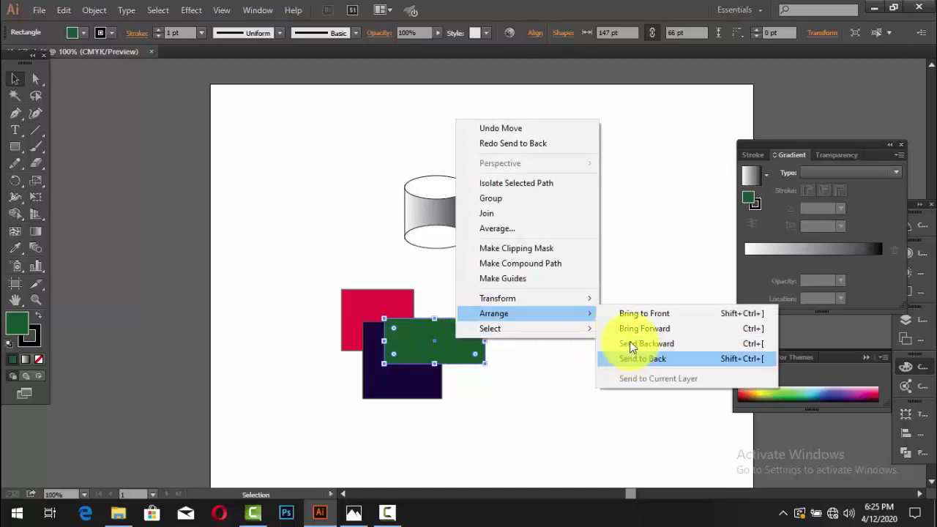
{"action": "left_click", "coordinate": [630, 341]}
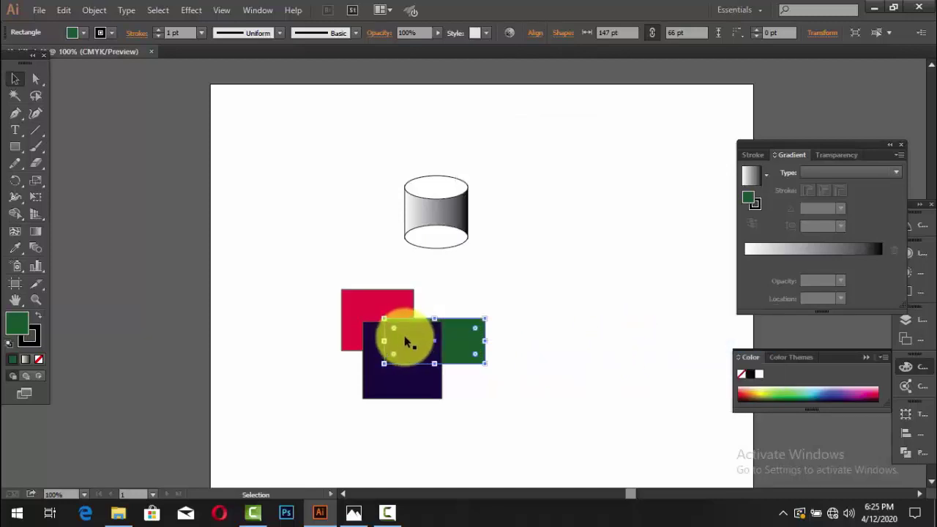
{"action": "left_click_drag", "start_coordinate": [454, 344], "coordinate": [452, 329]}
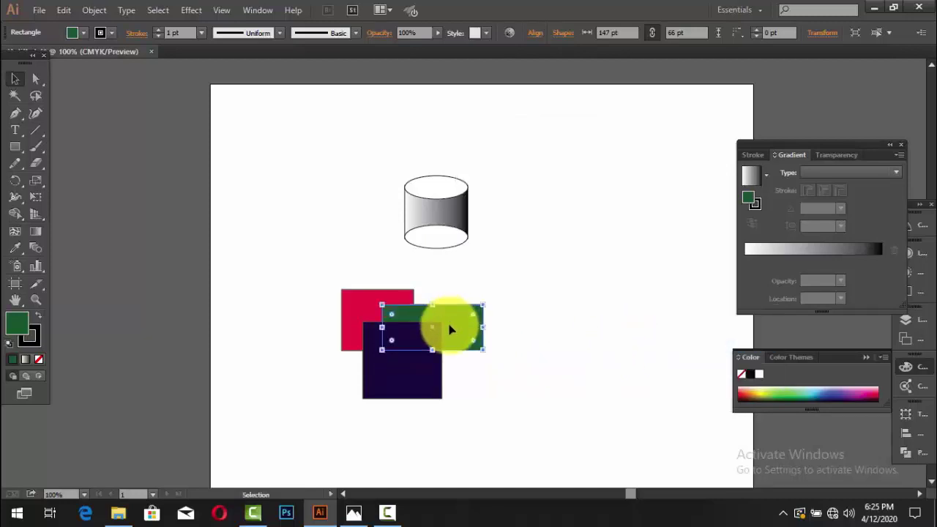
{"action": "left_click", "coordinate": [523, 365]}
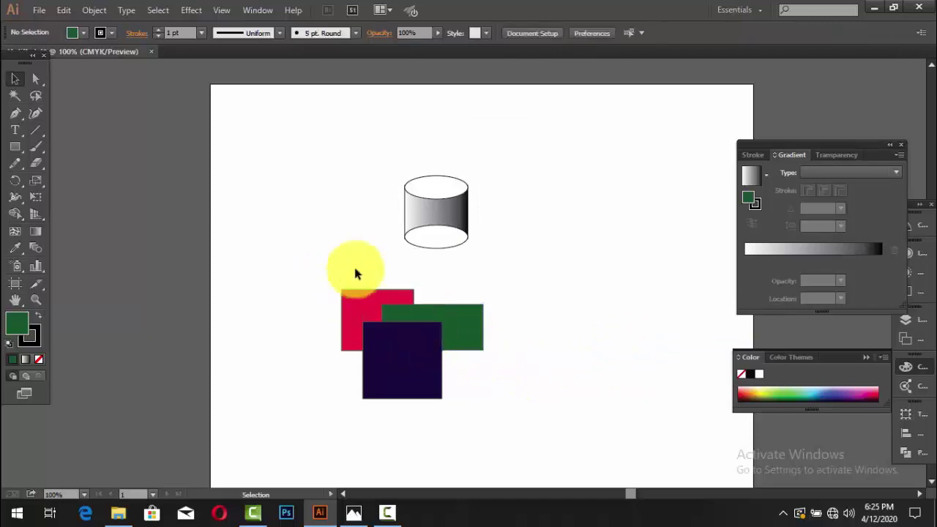
{"action": "left_click", "coordinate": [457, 334]}
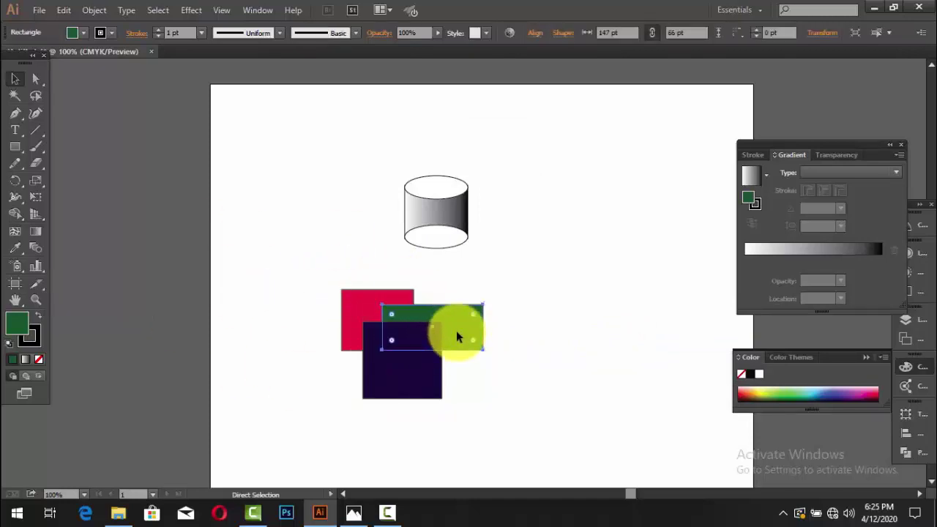
{"action": "key", "text": "ctrl+z"}
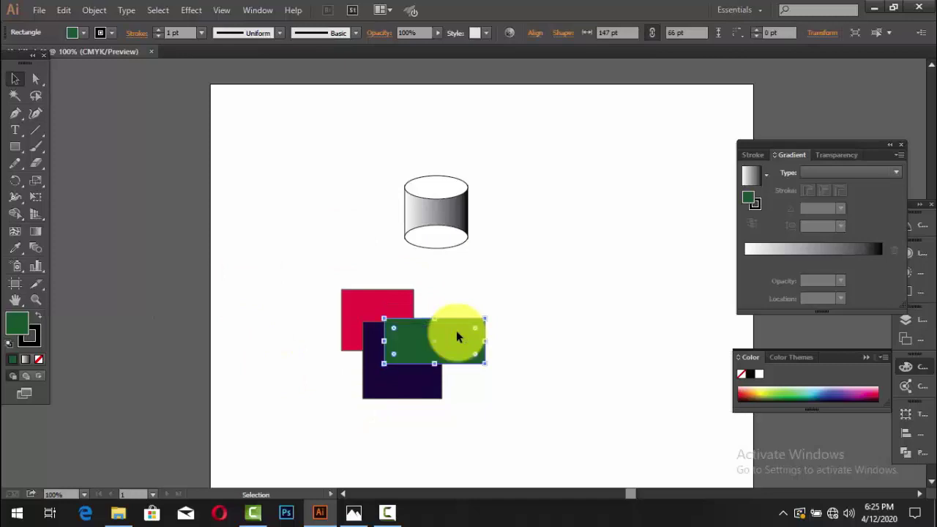
- Send the green rectangle backward again, move it over the crimson square, then undo twice
{"action": "right_click", "coordinate": [457, 334]}
{"action": "mouse_move", "coordinate": [495, 307]}
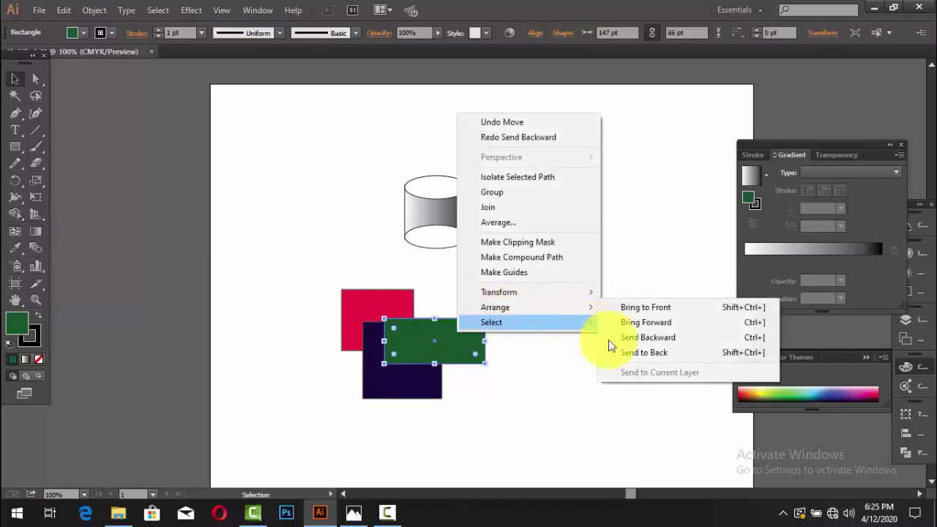
{"action": "left_click", "coordinate": [631, 354]}
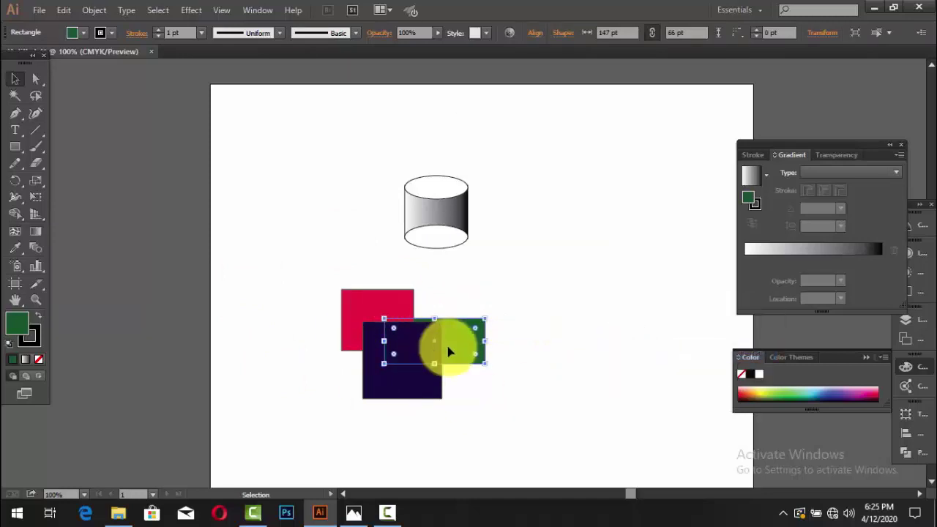
{"action": "left_click_drag", "start_coordinate": [456, 355], "coordinate": [461, 334]}
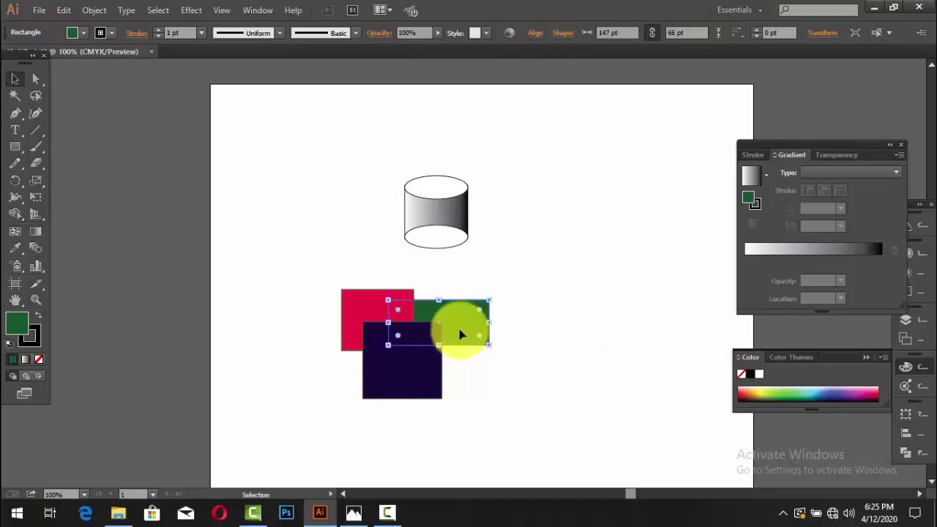
{"action": "key", "text": "ctrl+z"}
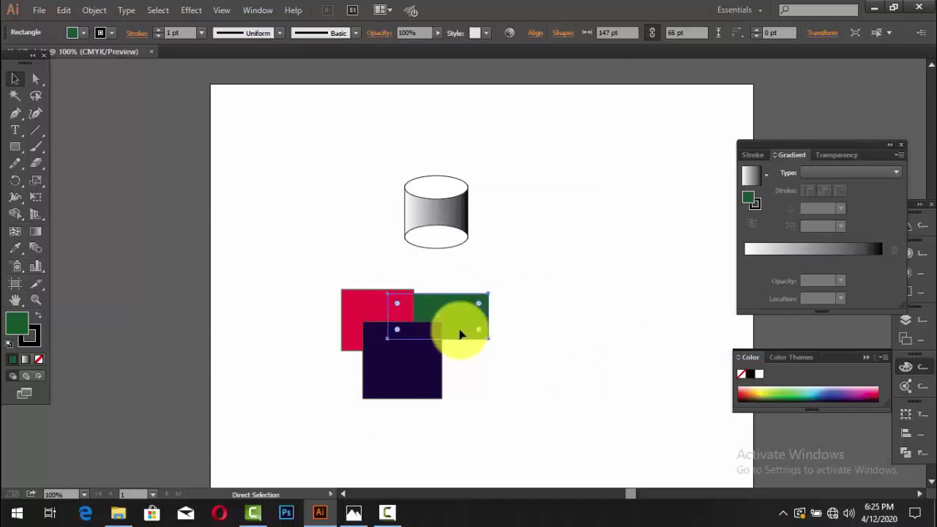
{"action": "key", "text": "ctrl+z"}
{"action": "key", "text": "ctrl+z"}
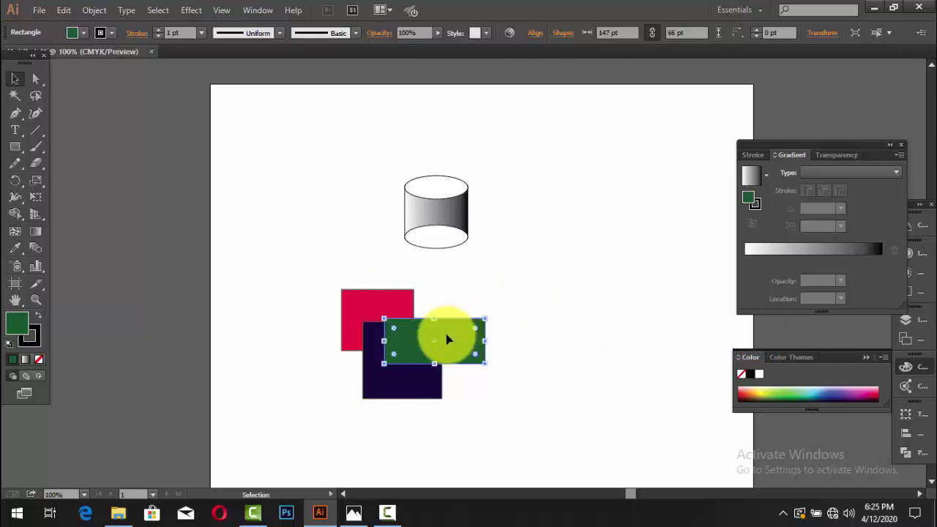
- Send the green rectangle behind the others and marquee-select all three rectangles
{"action": "right_click", "coordinate": [448, 338]}
{"action": "mouse_move", "coordinate": [484, 310]}
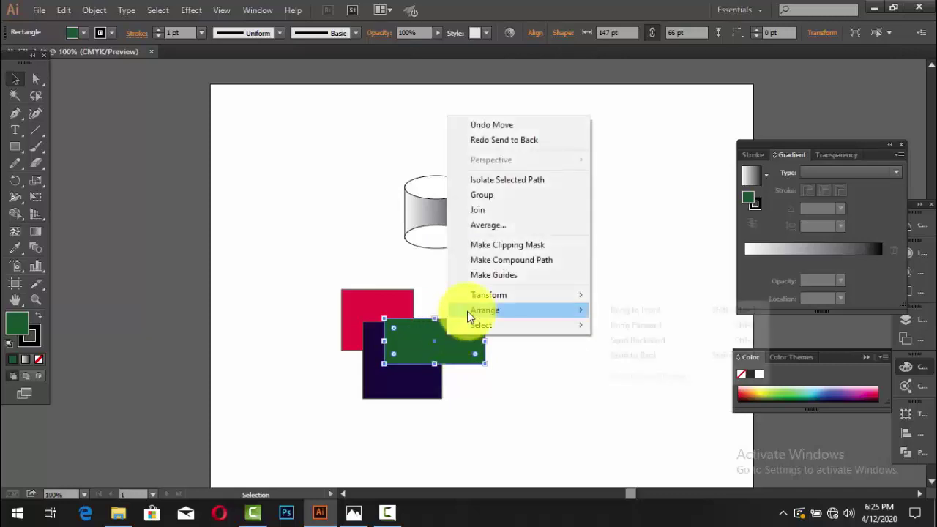
{"action": "left_click", "coordinate": [610, 341]}
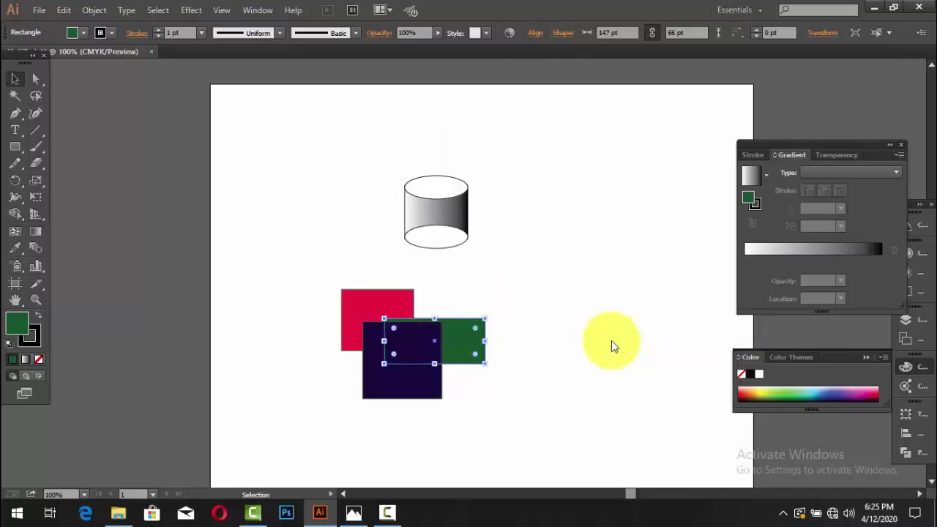
{"action": "left_click", "coordinate": [522, 340]}
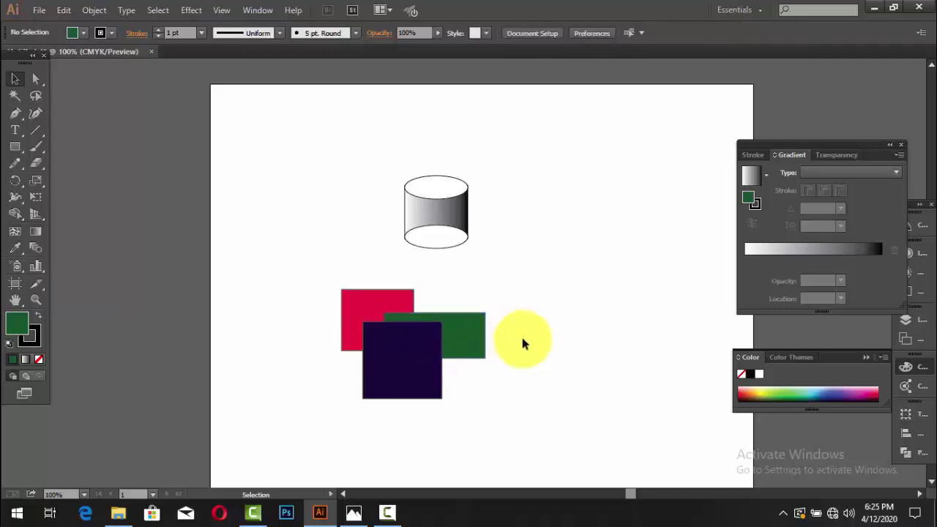
{"action": "left_click_drag", "start_coordinate": [296, 287], "coordinate": [420, 395]}
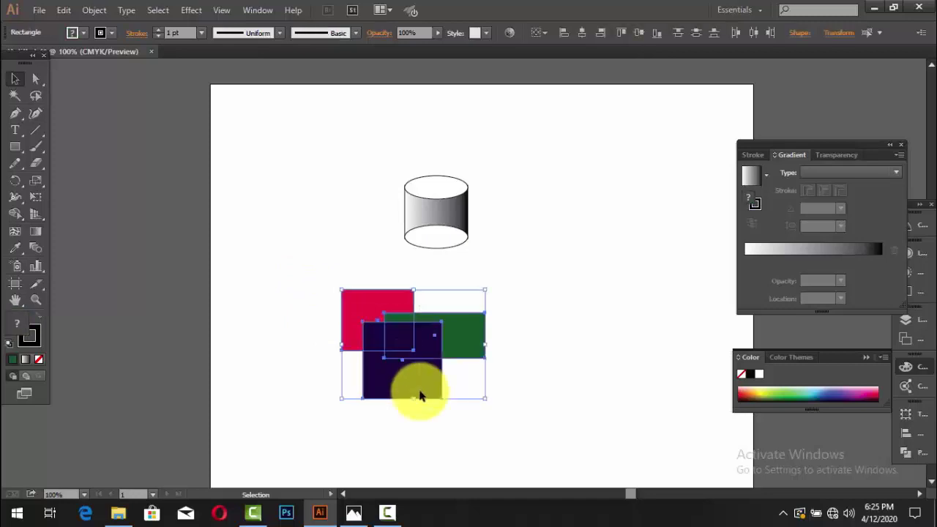
- Delete the three rectangles, send the bottom ellipse behind the cylinder body, and select both
{"action": "key", "text": "Delete"}
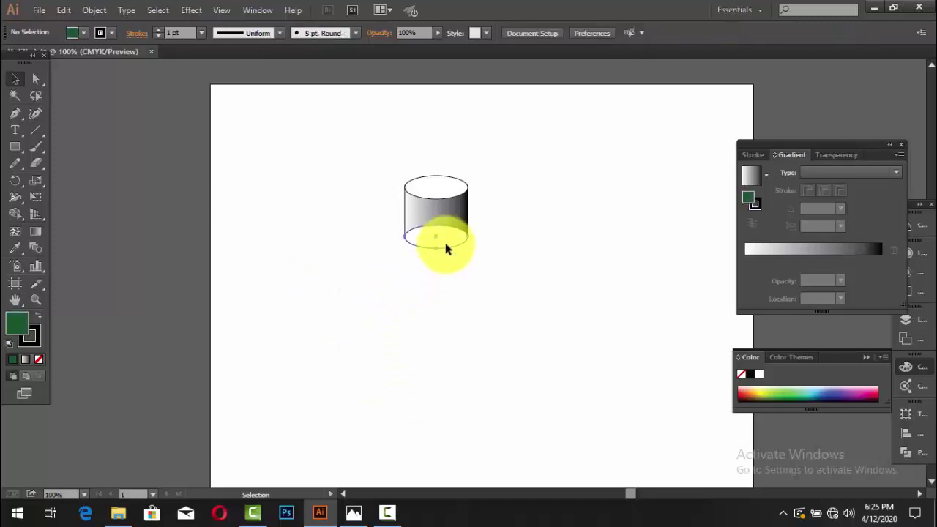
{"action": "left_click", "coordinate": [446, 248]}
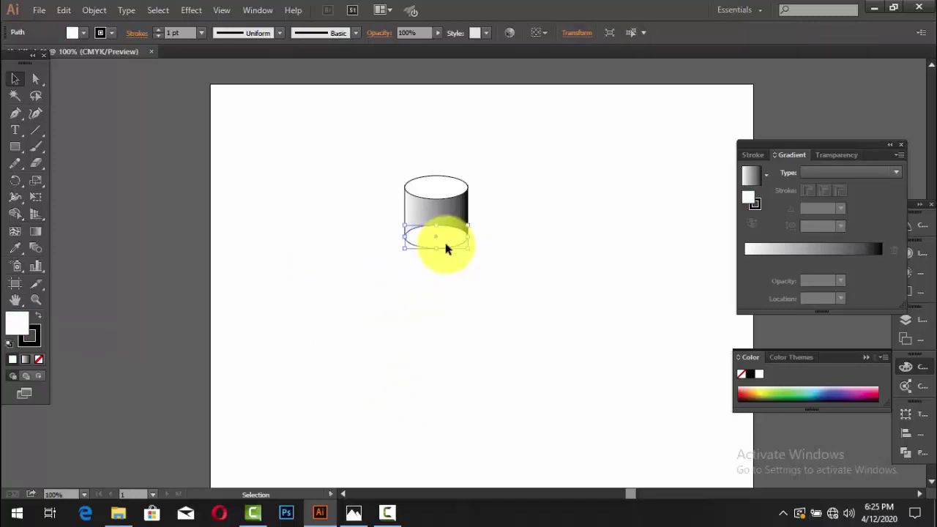
{"action": "right_click", "coordinate": [446, 248]}
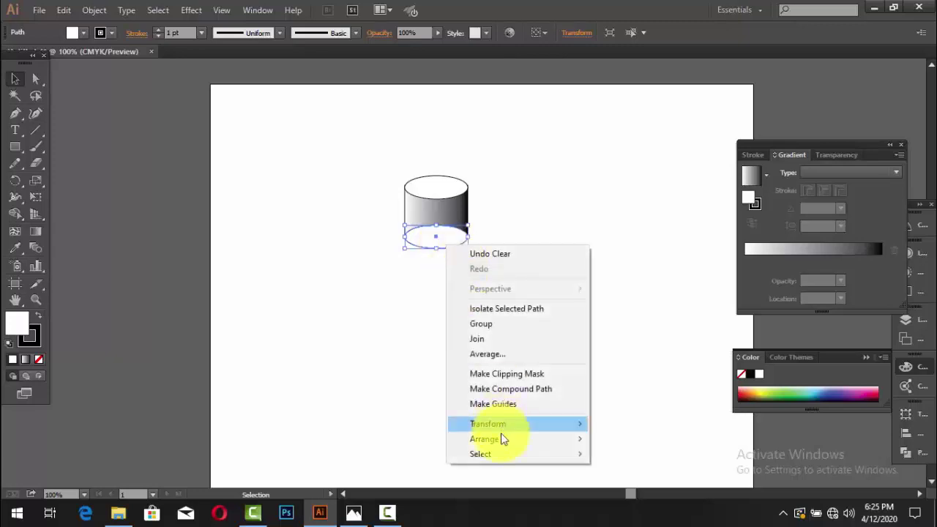
{"action": "mouse_move", "coordinate": [484, 438]}
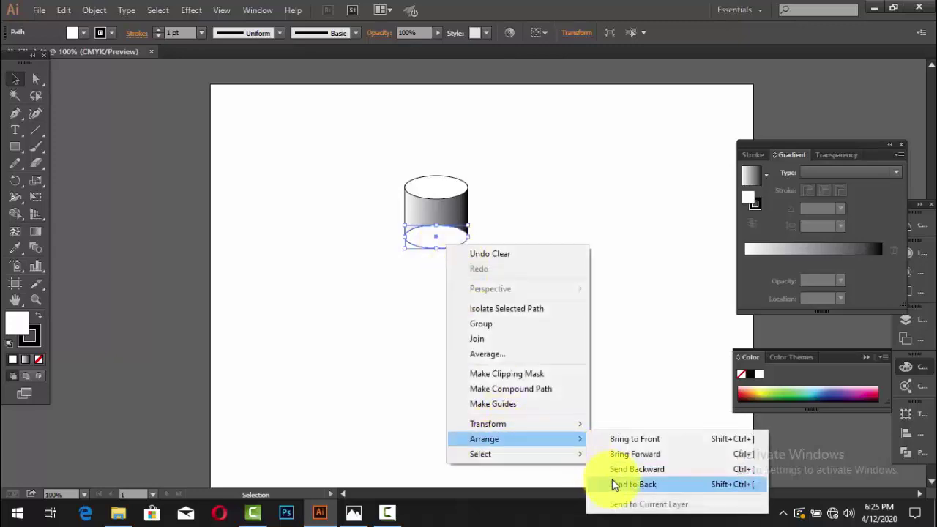
{"action": "left_click", "coordinate": [613, 481]}
{"action": "left_click", "coordinate": [590, 401]}
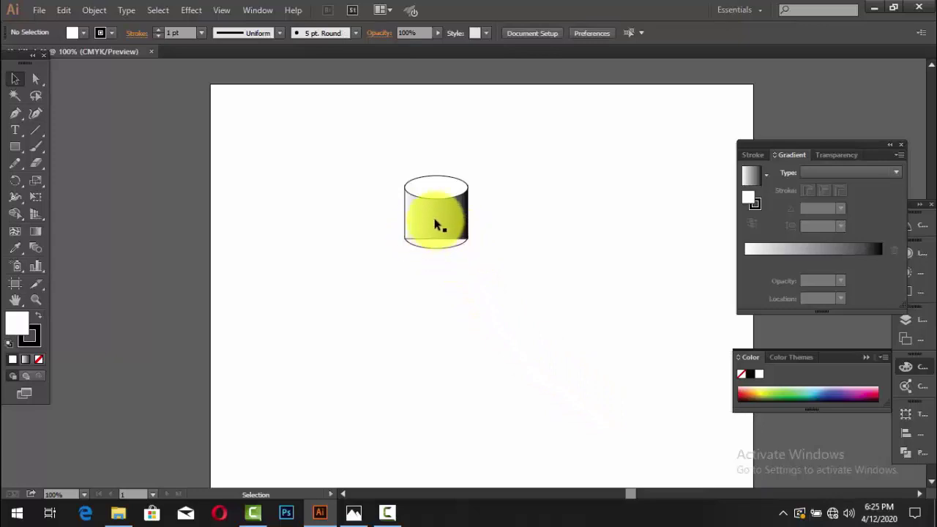
{"action": "left_click_drag", "start_coordinate": [315, 208], "coordinate": [533, 316]}
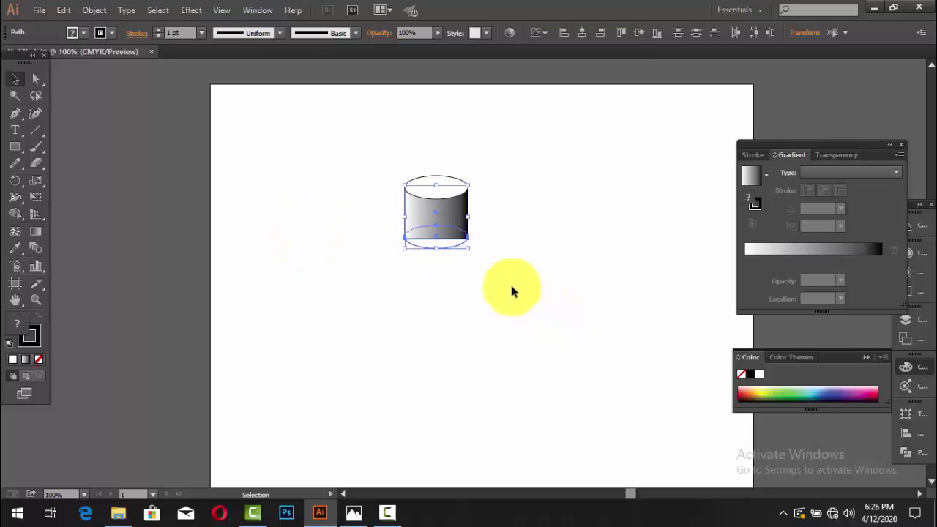
- Unite the cylinder body and bottom ellipse with Pathfinder Unite
{"action": "left_click_drag", "start_coordinate": [376, 223], "coordinate": [490, 292]}
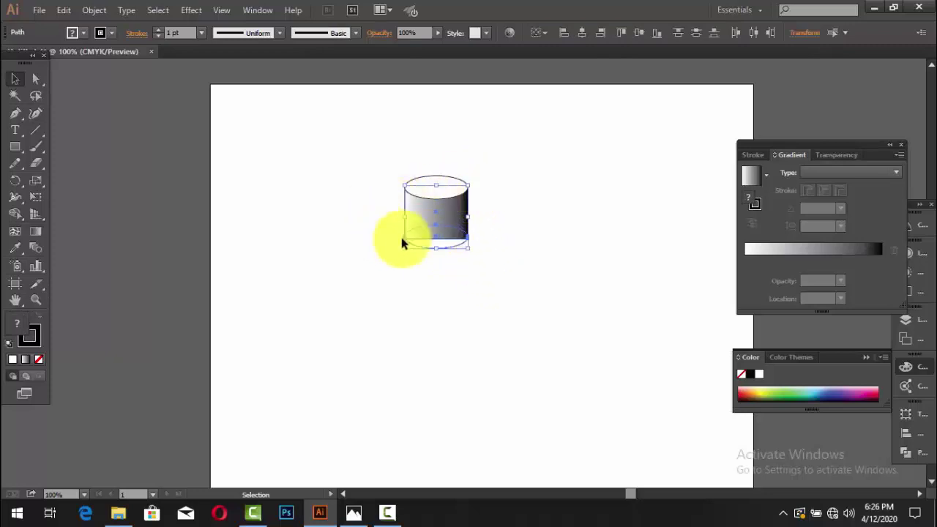
{"action": "left_click", "coordinate": [491, 306]}
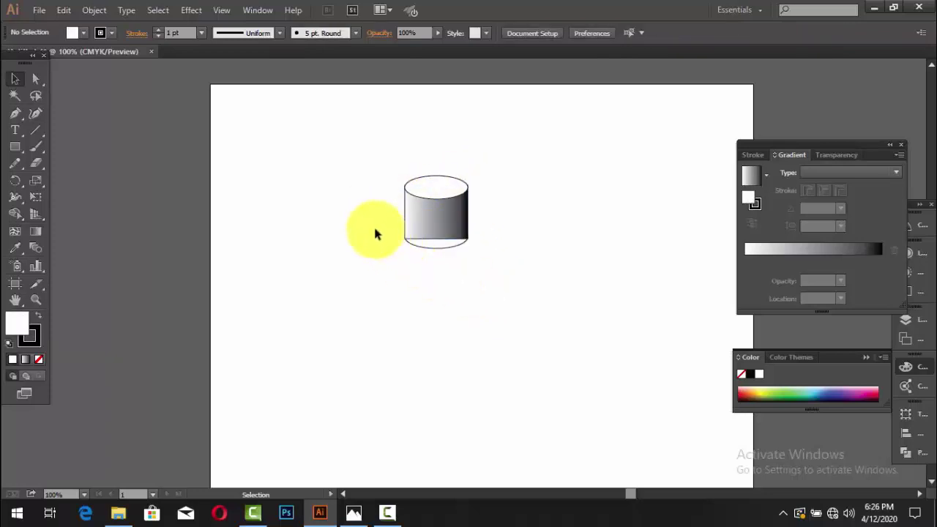
{"action": "left_click_drag", "start_coordinate": [376, 230], "coordinate": [493, 291]}
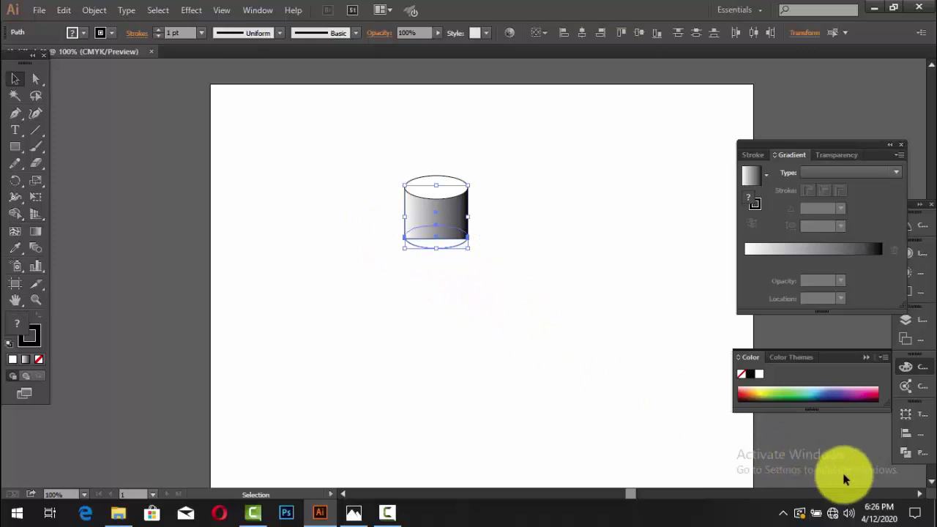
{"action": "left_click", "coordinate": [911, 439]}
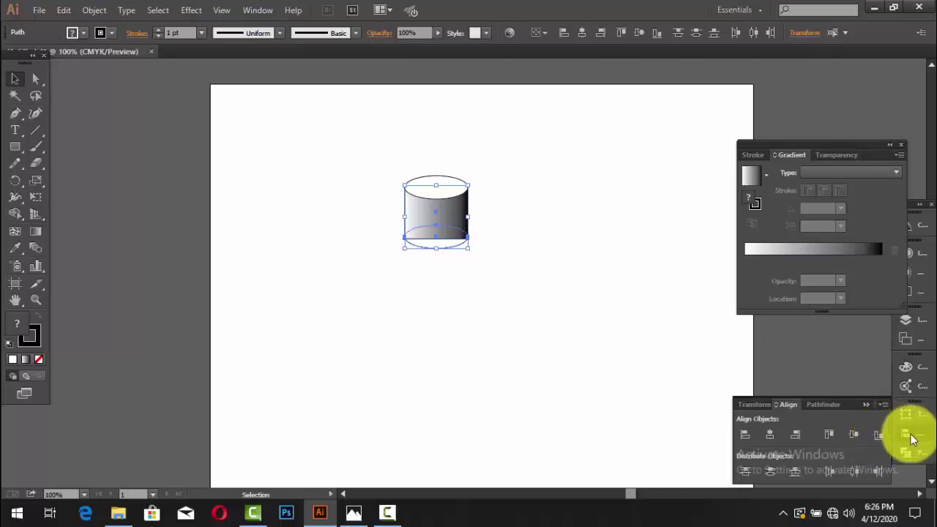
{"action": "left_click", "coordinate": [823, 405]}
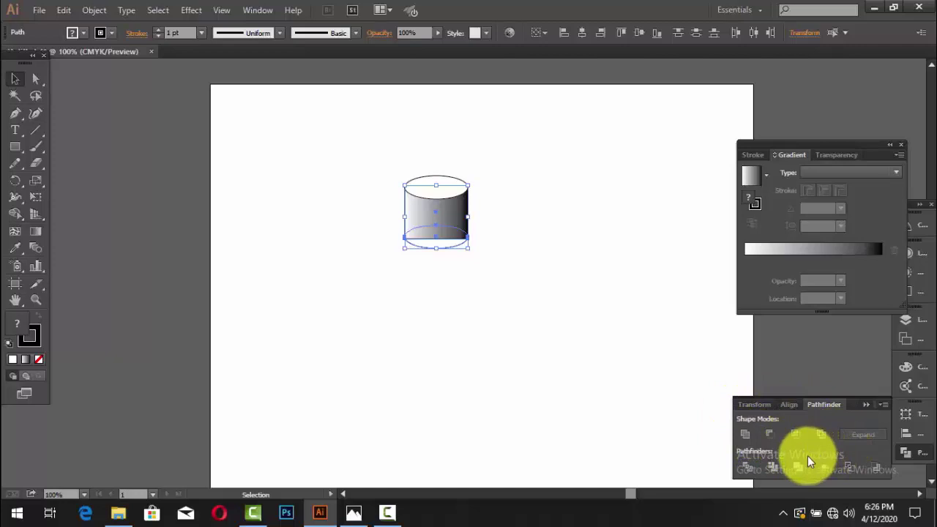
{"action": "left_click", "coordinate": [743, 436]}
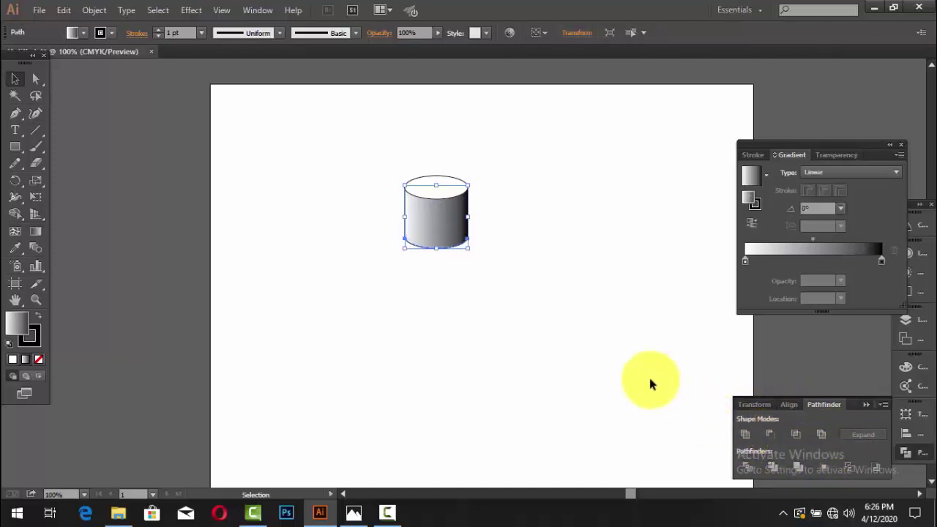
- Test-move the united body away from the top ellipse, then undo it
{"action": "left_click", "coordinate": [564, 402]}
{"action": "left_click_drag", "start_coordinate": [366, 217], "coordinate": [488, 284]}
{"action": "left_click", "coordinate": [495, 291]}
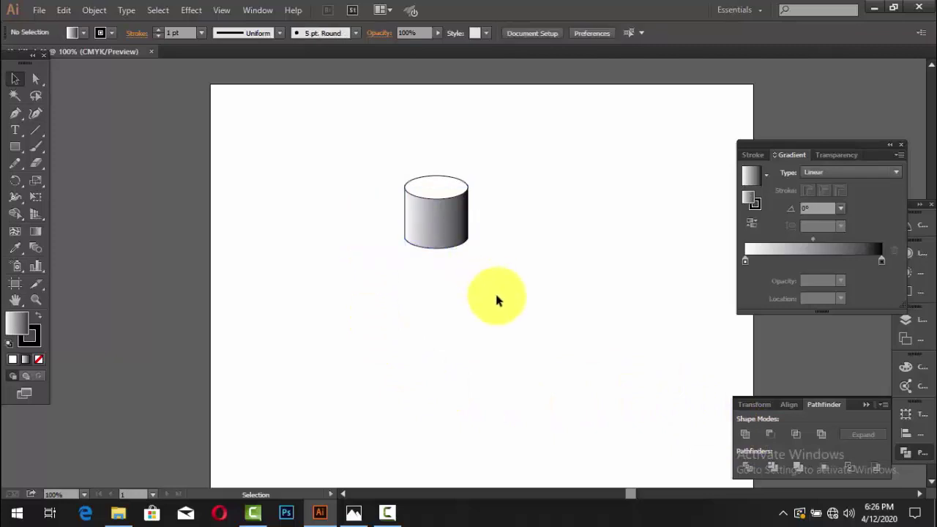
{"action": "mouse_move", "coordinate": [461, 248]}
{"action": "left_mouse_down"}
{"action": "mouse_move", "coordinate": [508, 315]}
{"action": "mouse_move", "coordinate": [353, 295]}
{"action": "mouse_move", "coordinate": [468, 331]}
{"action": "left_mouse_up"}
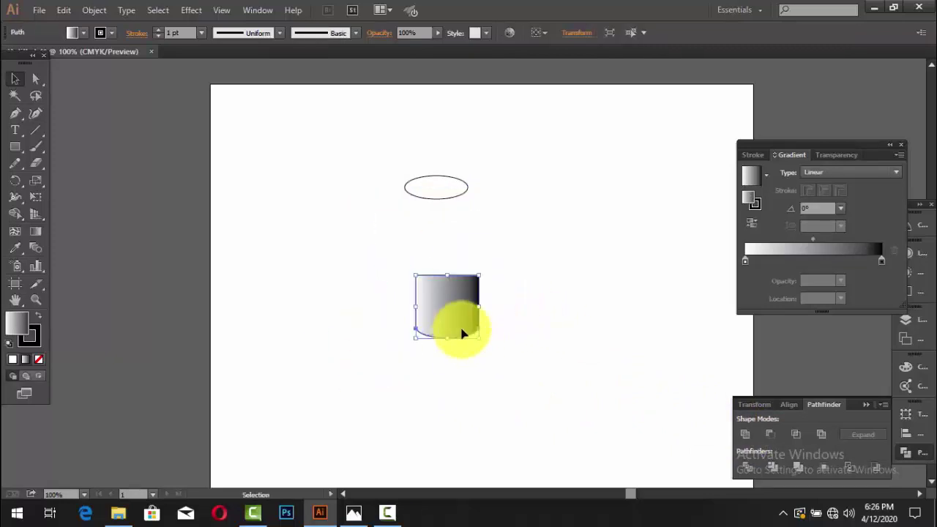
{"action": "key", "text": "ctrl+z"}
{"action": "key", "text": "ctrl+z"}
{"action": "left_click", "coordinate": [546, 359]}
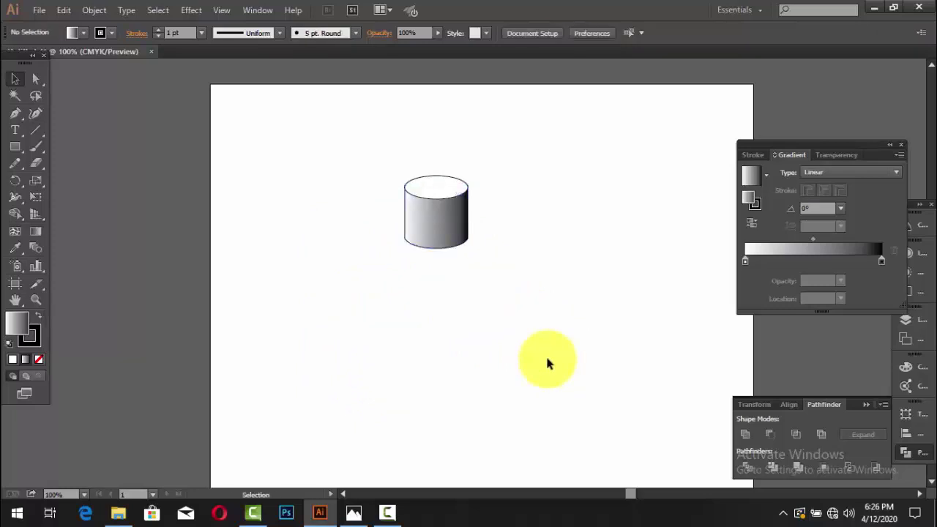
{"action": "left_click", "coordinate": [16, 145]}
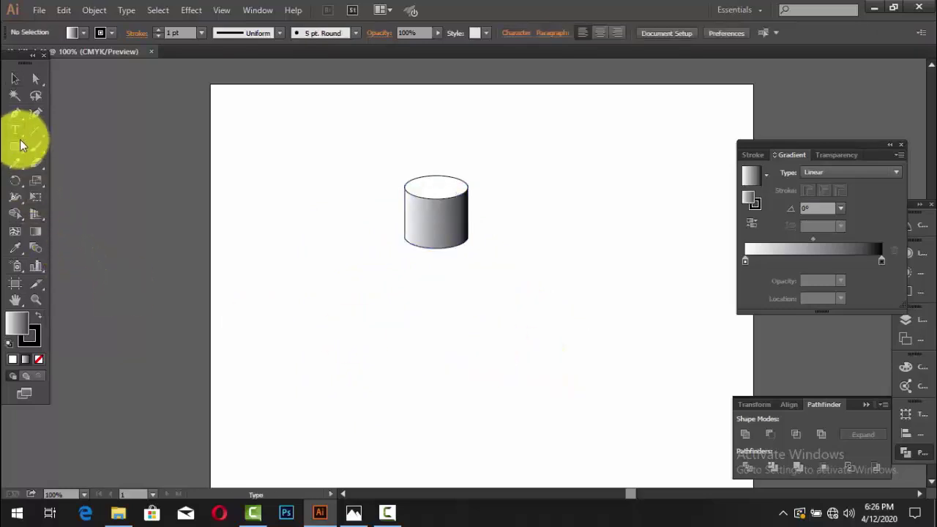
{"action": "left_click_drag", "start_coordinate": [317, 298], "coordinate": [388, 394]}
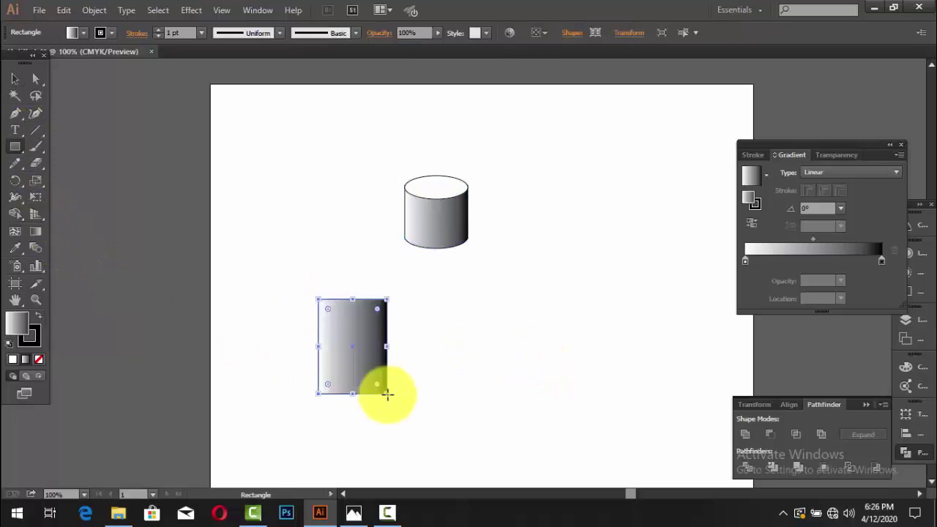
{"action": "left_click_drag", "start_coordinate": [466, 324], "coordinate": [359, 365]}
{"action": "left_click", "coordinate": [15, 78]}
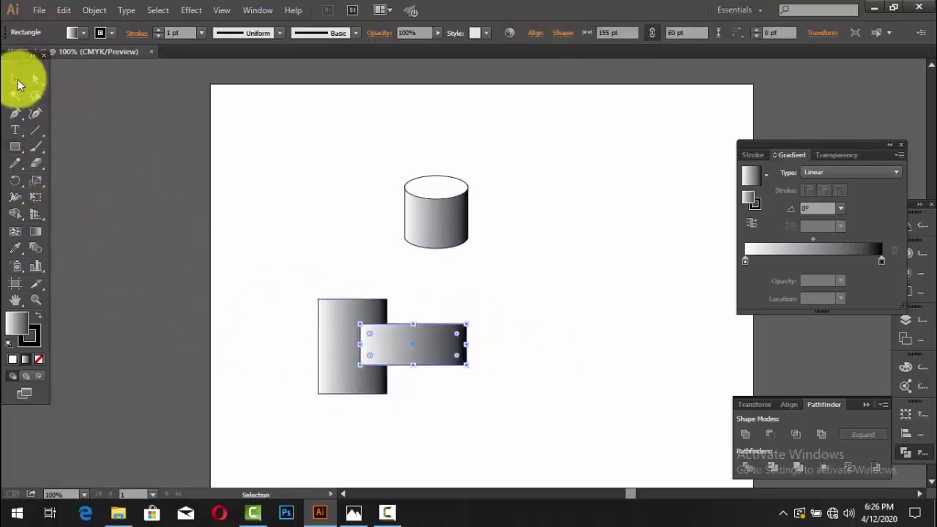
{"action": "left_click_drag", "start_coordinate": [414, 339], "coordinate": [415, 342]}
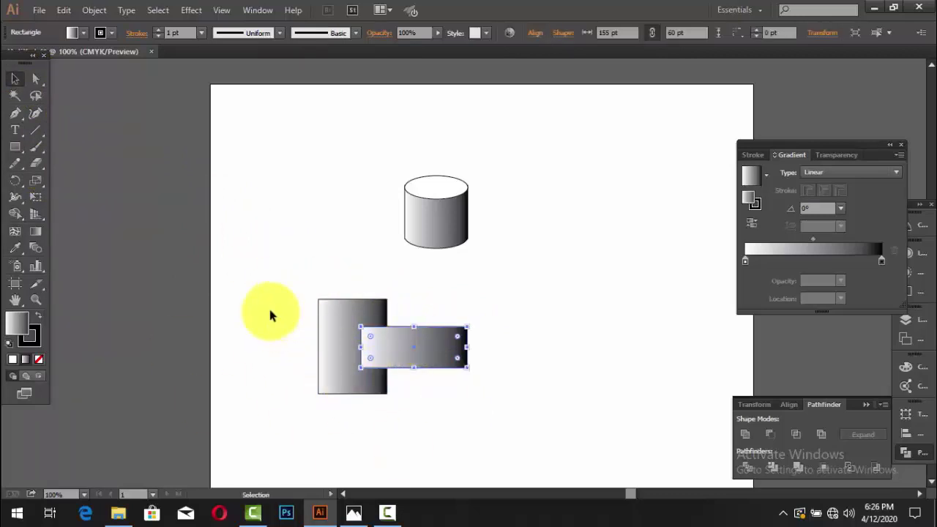
{"action": "left_click_drag", "start_coordinate": [270, 302], "coordinate": [476, 399]}
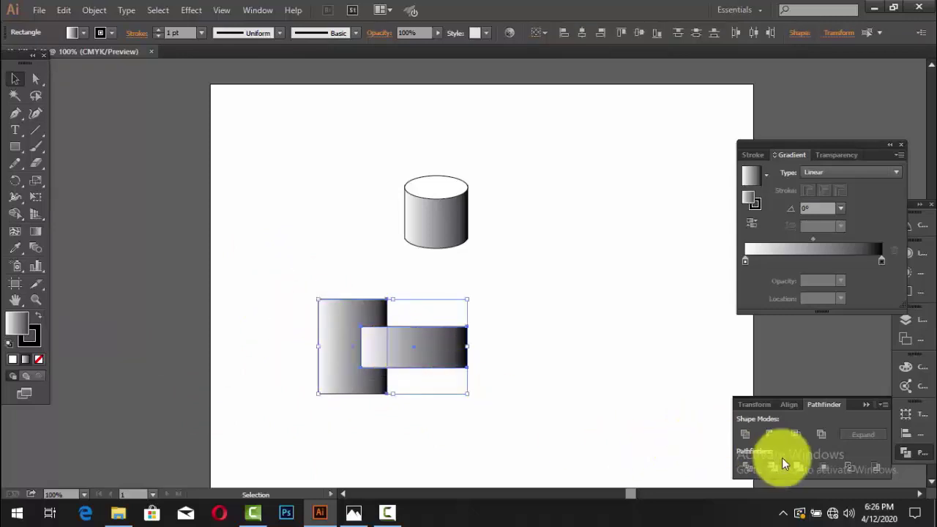
{"action": "left_click", "coordinate": [749, 435]}
{"action": "left_click", "coordinate": [447, 382]}
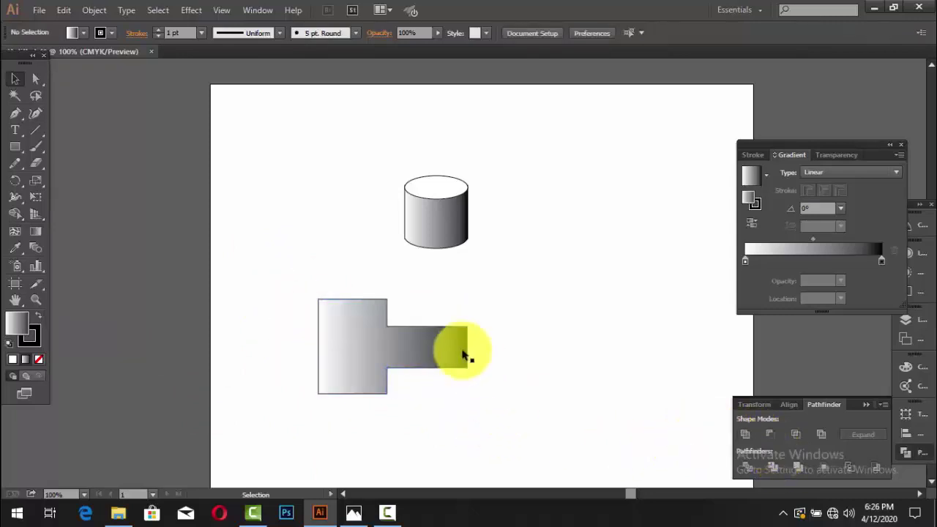
{"action": "mouse_move", "coordinate": [523, 299]}
{"action": "left_mouse_down"}
{"action": "mouse_move", "coordinate": [435, 372]}
{"action": "mouse_move", "coordinate": [471, 402]}
{"action": "mouse_move", "coordinate": [433, 365]}
{"action": "left_mouse_up"}
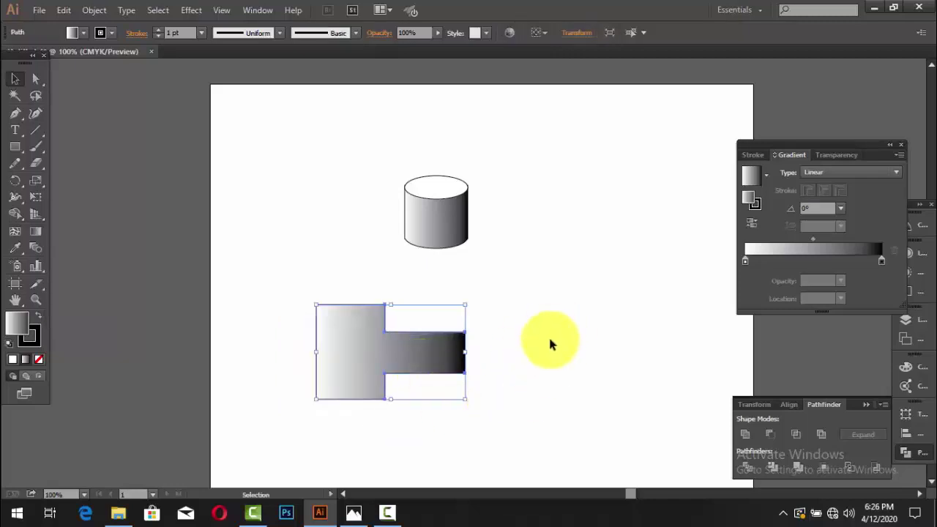
{"action": "left_click", "coordinate": [571, 346]}
{"action": "left_click", "coordinate": [351, 359]}
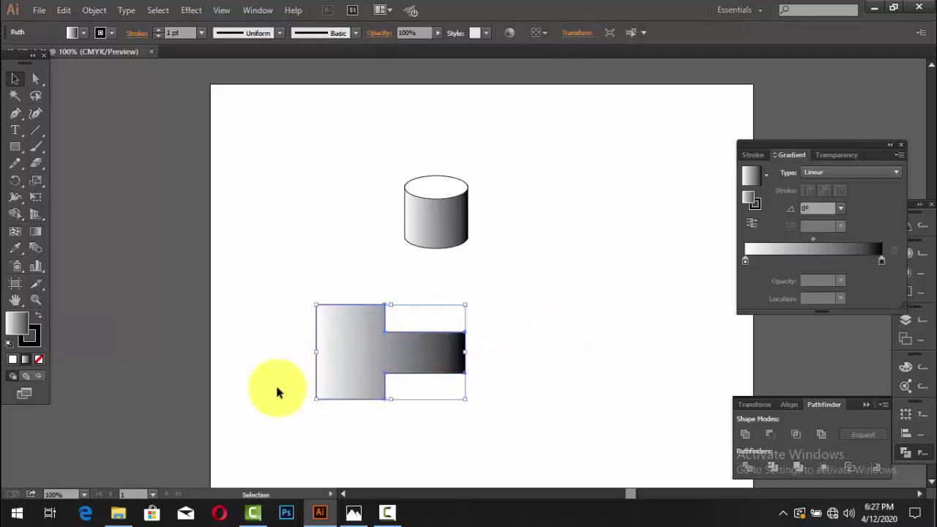
{"action": "key", "text": "Delete"}
{"action": "left_click_drag", "start_coordinate": [326, 173], "coordinate": [574, 272]}
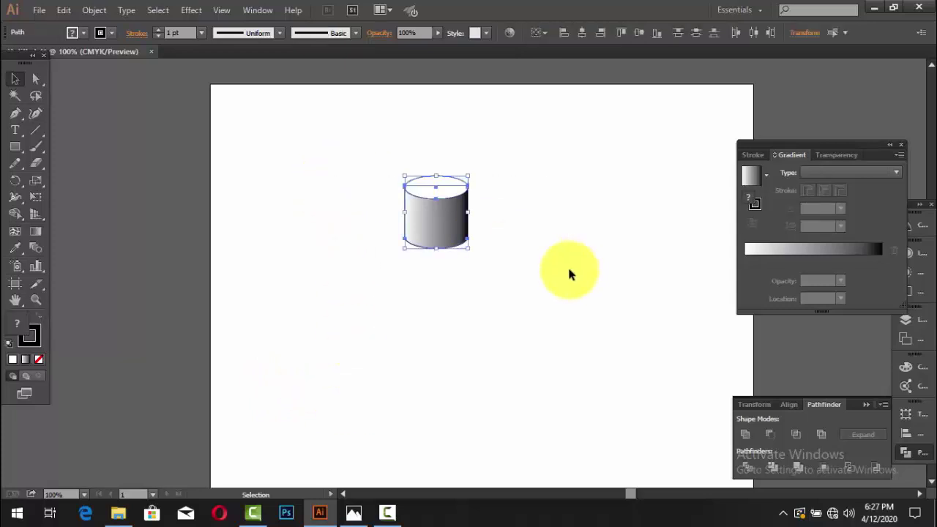
- Move the cylinder, then pull its top ellipse's upper anchor and handle up into a dome
{"action": "left_click_drag", "start_coordinate": [444, 243], "coordinate": [477, 279]}
{"action": "left_click", "coordinate": [495, 324]}
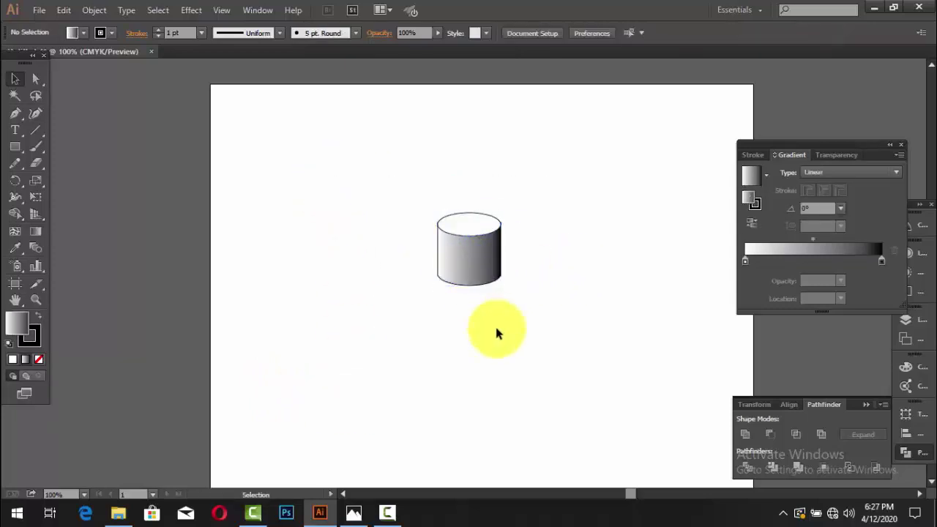
{"action": "left_click", "coordinate": [471, 216]}
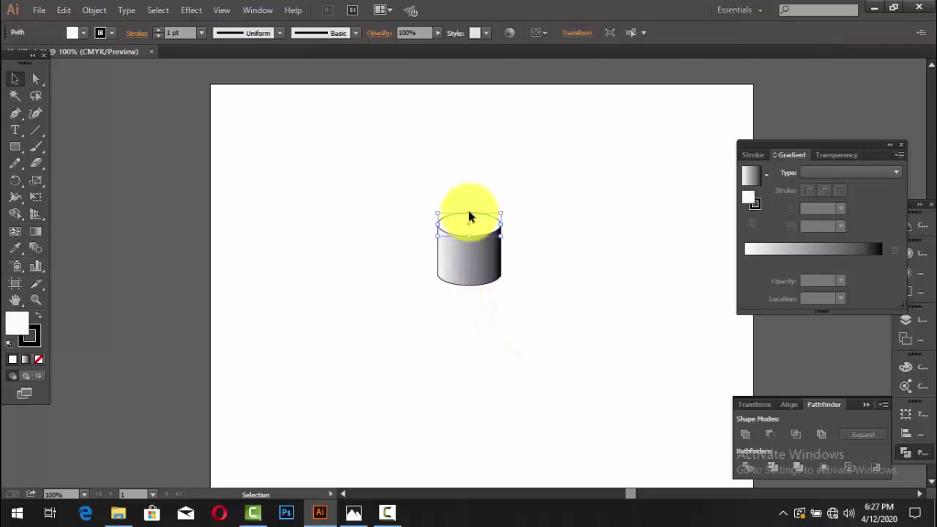
{"action": "left_click", "coordinate": [36, 79]}
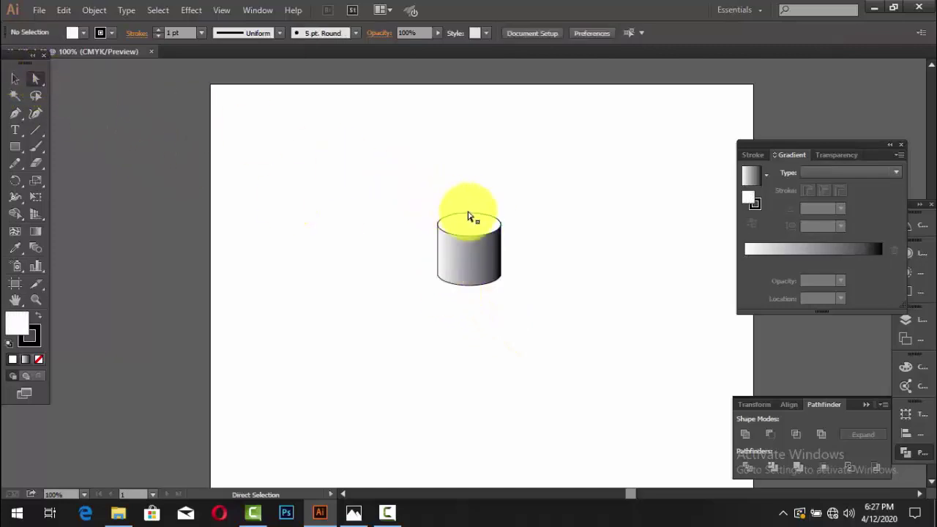
{"action": "left_click_drag", "start_coordinate": [471, 214], "coordinate": [470, 178]}
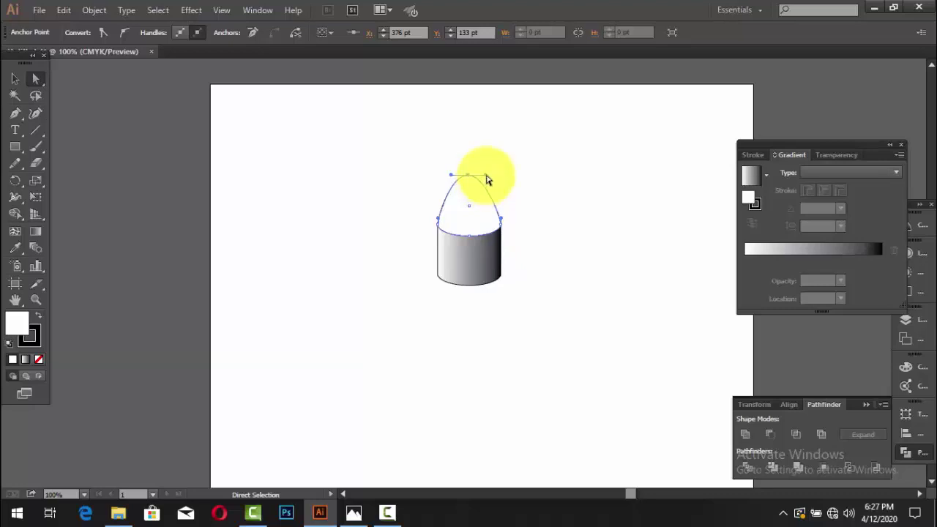
{"action": "left_click_drag", "start_coordinate": [489, 181], "coordinate": [517, 168]}
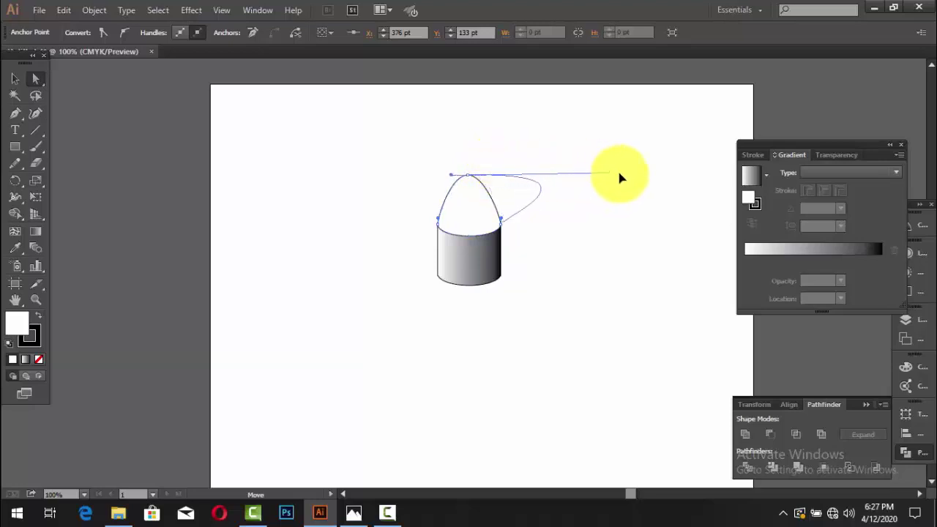
{"action": "mouse_move", "coordinate": [517, 167]}
{"action": "left_mouse_down"}
{"action": "mouse_move", "coordinate": [371, 159]}
{"action": "mouse_move", "coordinate": [494, 178]}
{"action": "mouse_move", "coordinate": [481, 196]}
{"action": "mouse_move", "coordinate": [455, 168]}
{"action": "mouse_move", "coordinate": [456, 185]}
{"action": "mouse_move", "coordinate": [485, 163]}
{"action": "mouse_move", "coordinate": [494, 182]}
{"action": "left_mouse_up"}
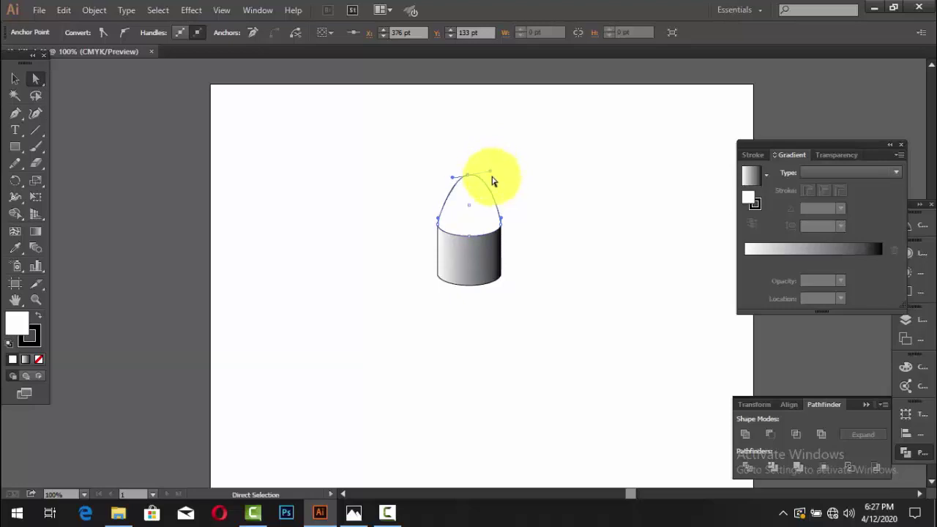
- Marquee-select and delete the whole cup drawing, then pick the Ellipse tool
{"action": "left_click", "coordinate": [379, 209]}
{"action": "left_click_drag", "start_coordinate": [351, 160], "coordinate": [577, 319]}
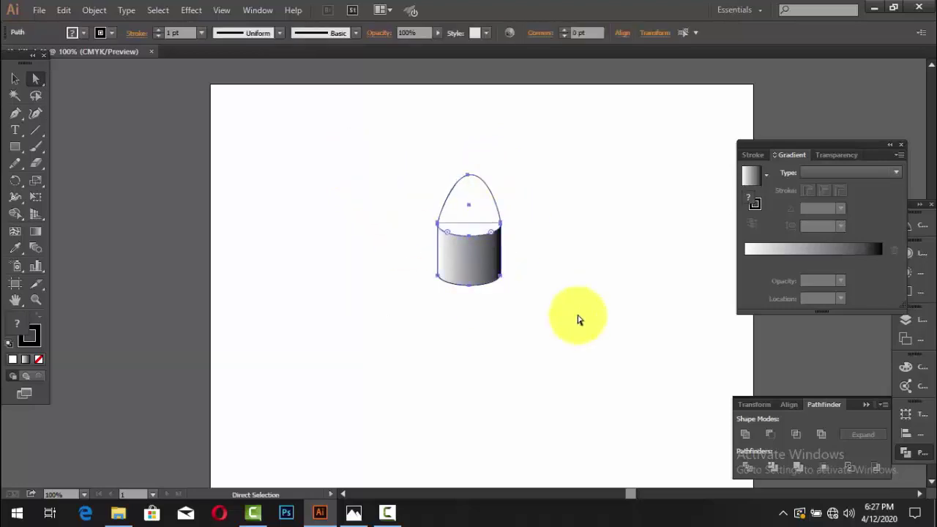
{"action": "key", "text": "Delete"}
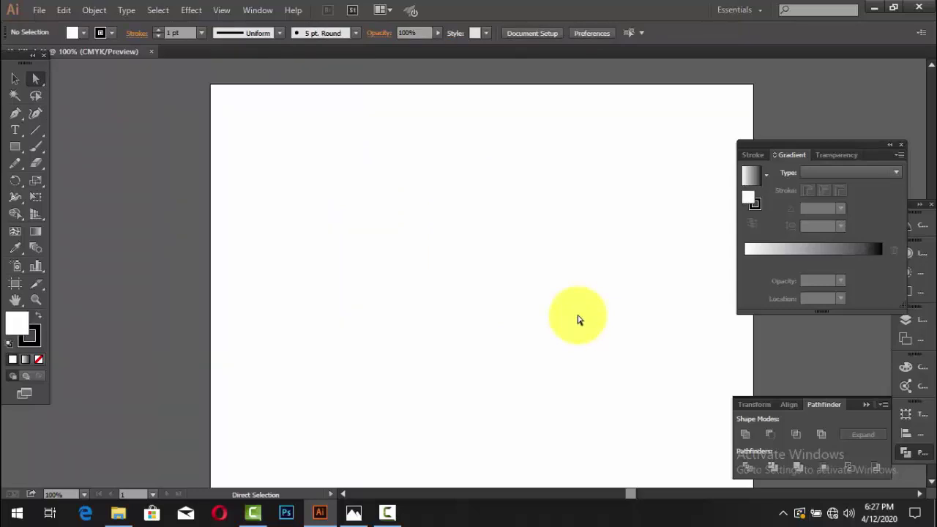
{"action": "left_click", "coordinate": [17, 148]}
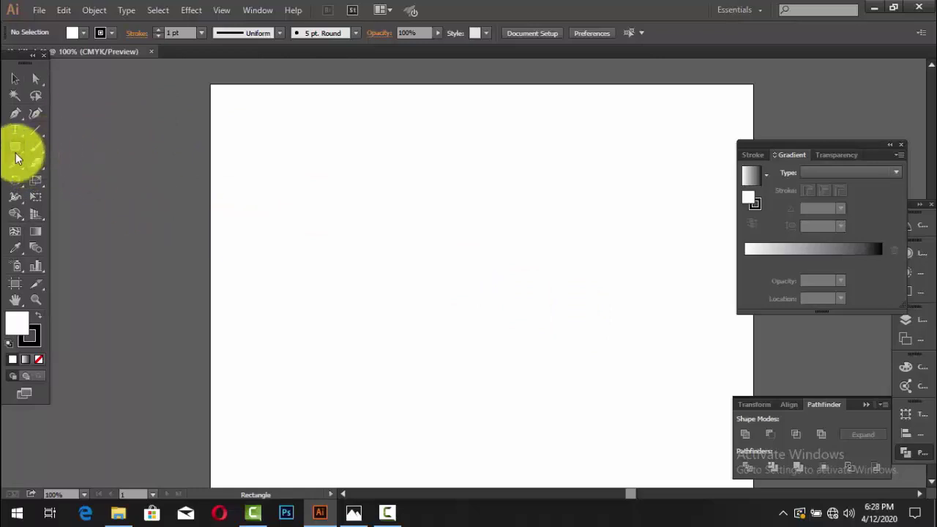
{"action": "left_click_drag", "start_coordinate": [18, 158], "coordinate": [59, 176]}
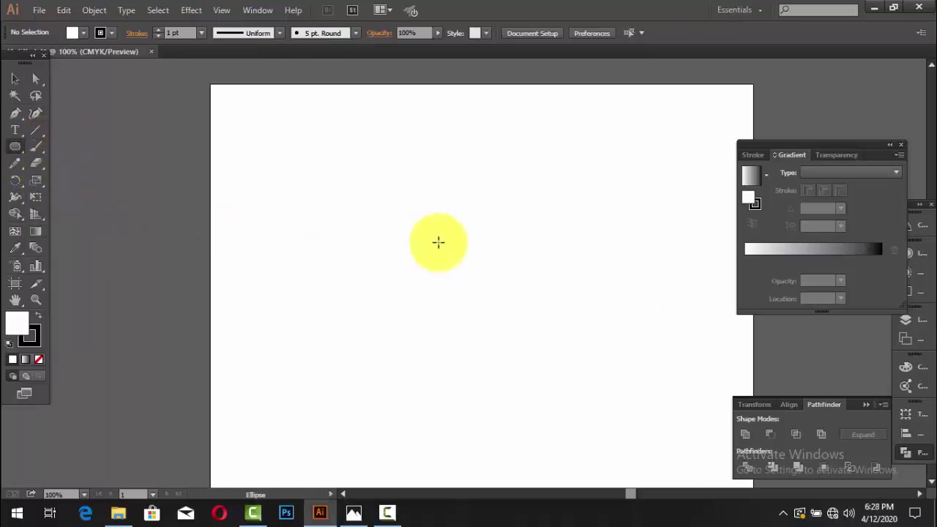
- Draw an outlined circle left of the page centre, then return to the Selection tool
{"action": "left_click_drag", "start_coordinate": [357, 180], "coordinate": [467, 291]}
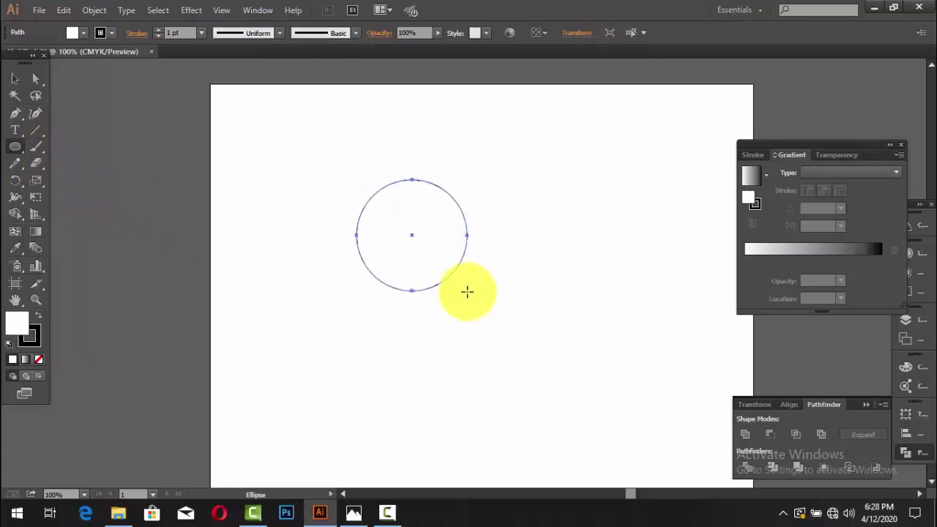
{"action": "left_click", "coordinate": [12, 77]}
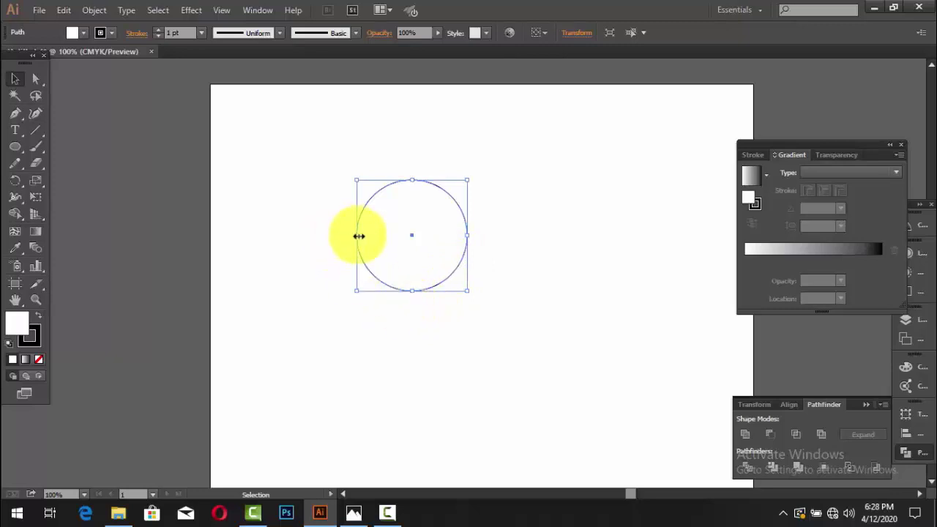
{"action": "left_click", "coordinate": [15, 113]}
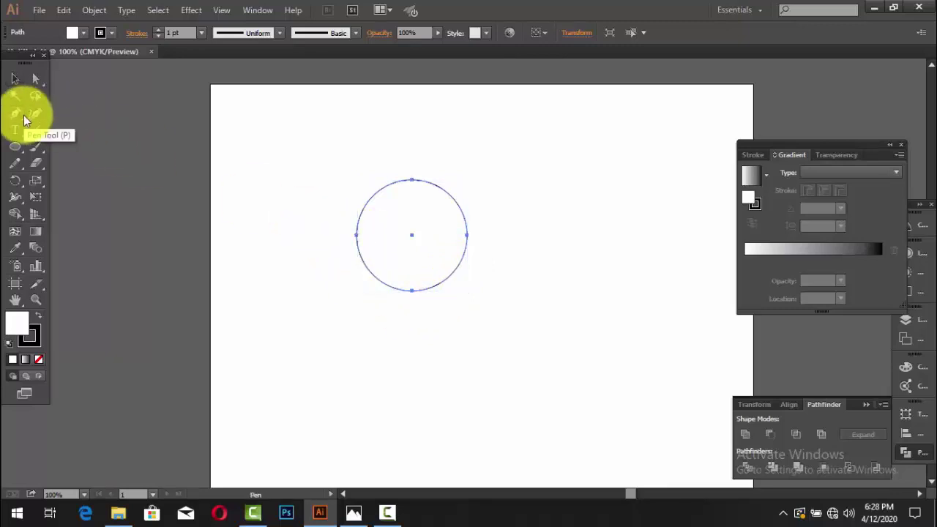
{"action": "left_click", "coordinate": [548, 205]}
{"action": "left_click", "coordinate": [582, 173]}
{"action": "left_click", "coordinate": [632, 262]}
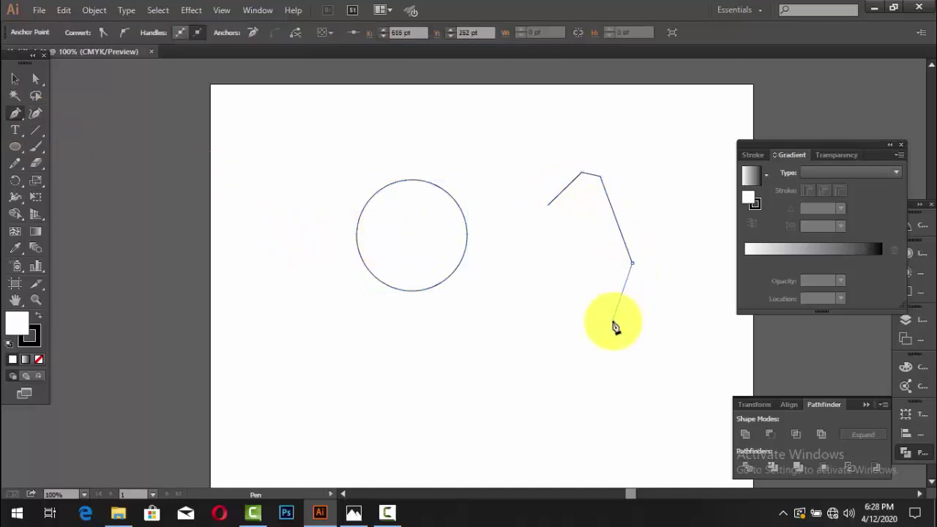
{"action": "left_click", "coordinate": [613, 321]}
{"action": "left_click", "coordinate": [582, 343]}
{"action": "left_click", "coordinate": [550, 346]}
{"action": "left_click", "coordinate": [404, 374]}
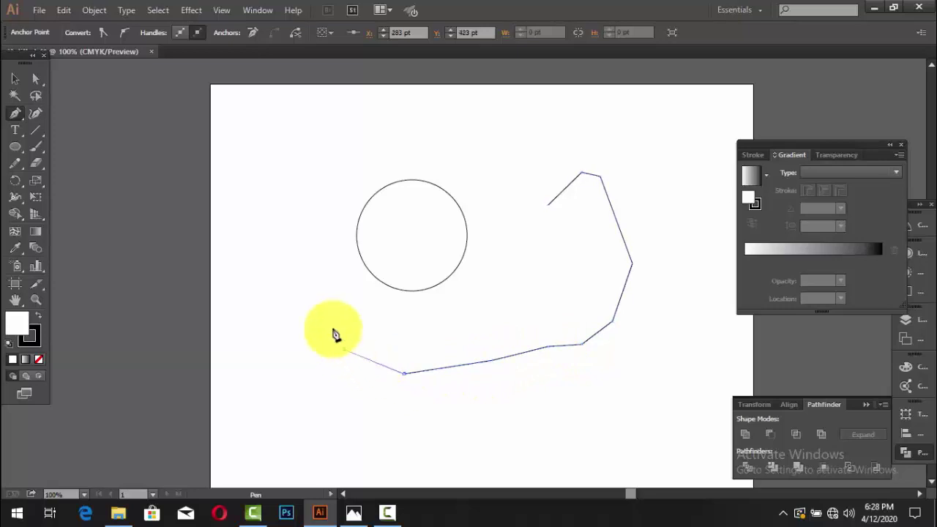
{"action": "left_click", "coordinate": [343, 349]}
{"action": "left_click", "coordinate": [315, 297]}
{"action": "left_click", "coordinate": [313, 234]}
{"action": "left_click", "coordinate": [330, 184]}
{"action": "left_click", "coordinate": [386, 159]}
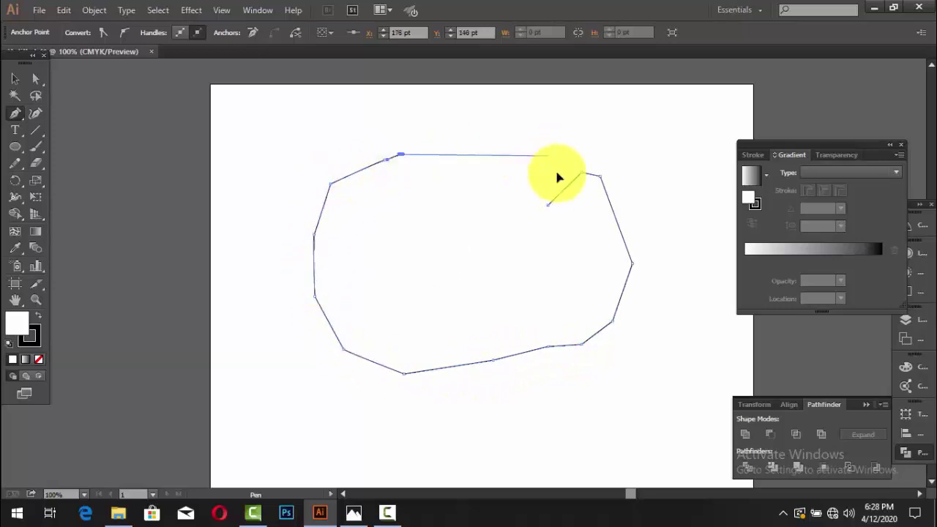
{"action": "left_click_drag", "start_coordinate": [558, 177], "coordinate": [554, 210]}
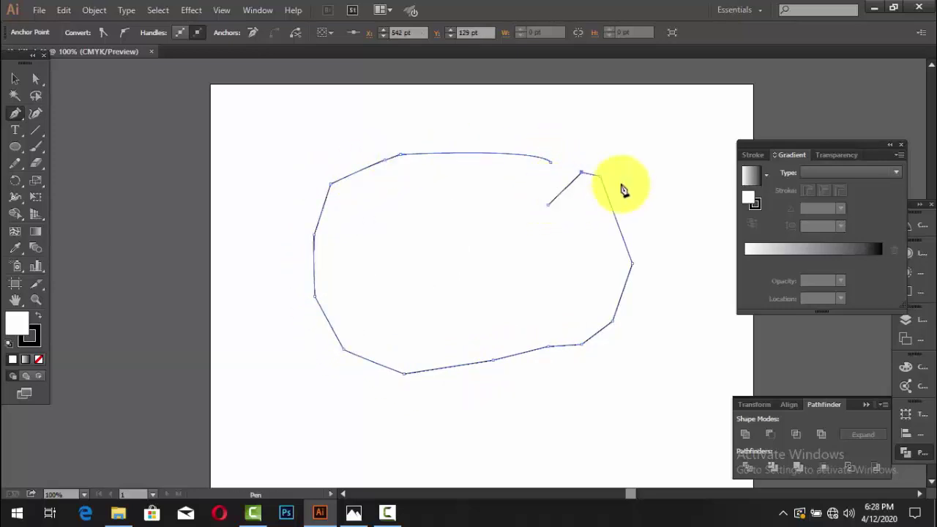
{"action": "left_click", "coordinate": [548, 205]}
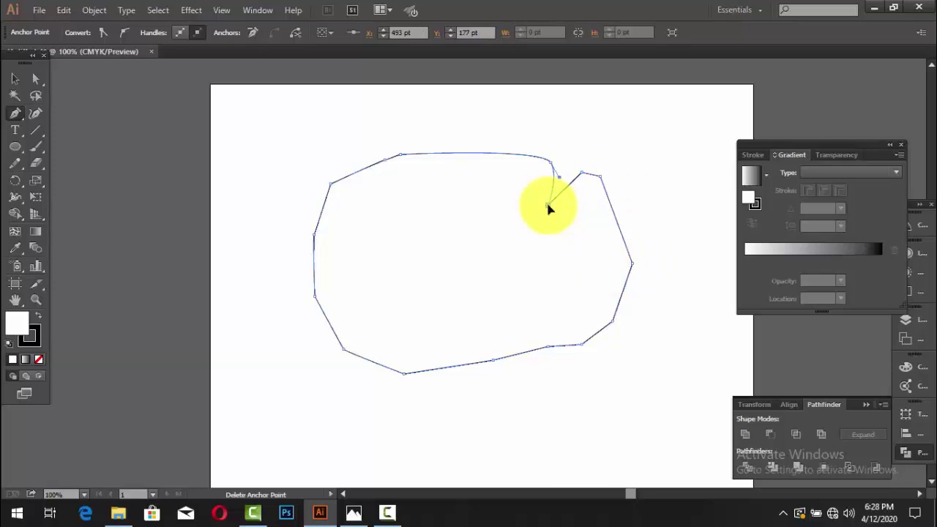
{"action": "key", "text": "Delete"}
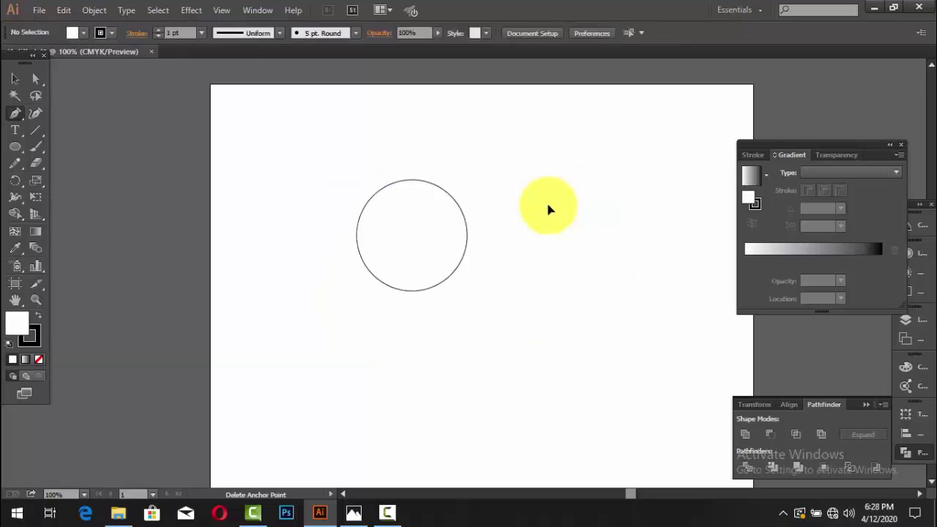
{"action": "left_click", "coordinate": [14, 78]}
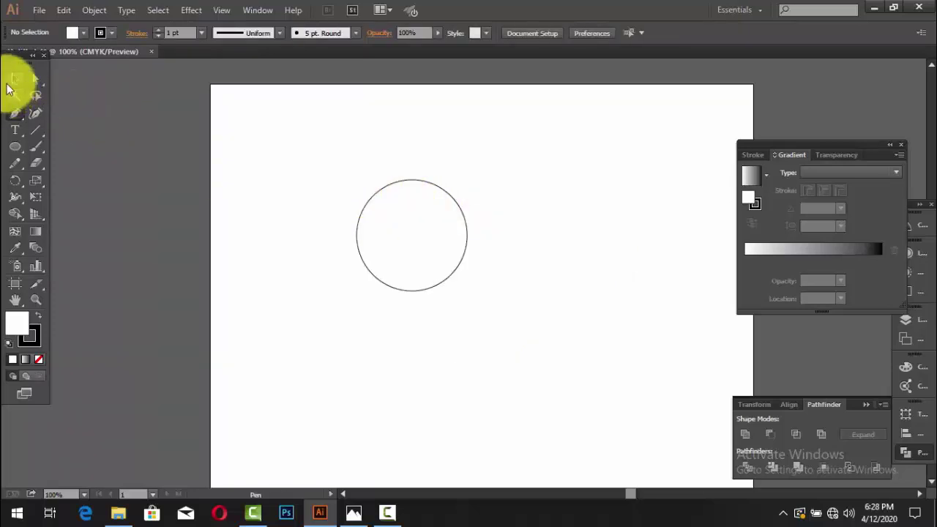
{"action": "left_click_drag", "start_coordinate": [293, 195], "coordinate": [488, 333]}
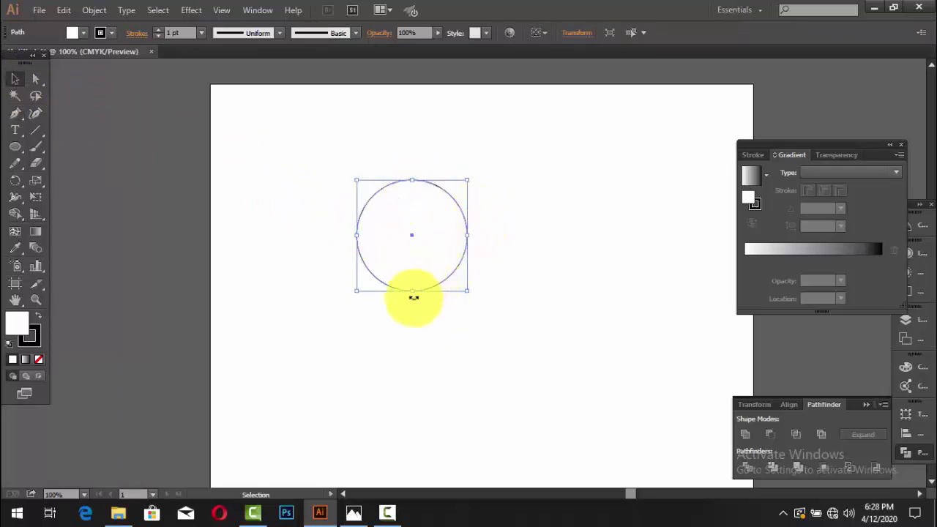
{"action": "left_click", "coordinate": [17, 116]}
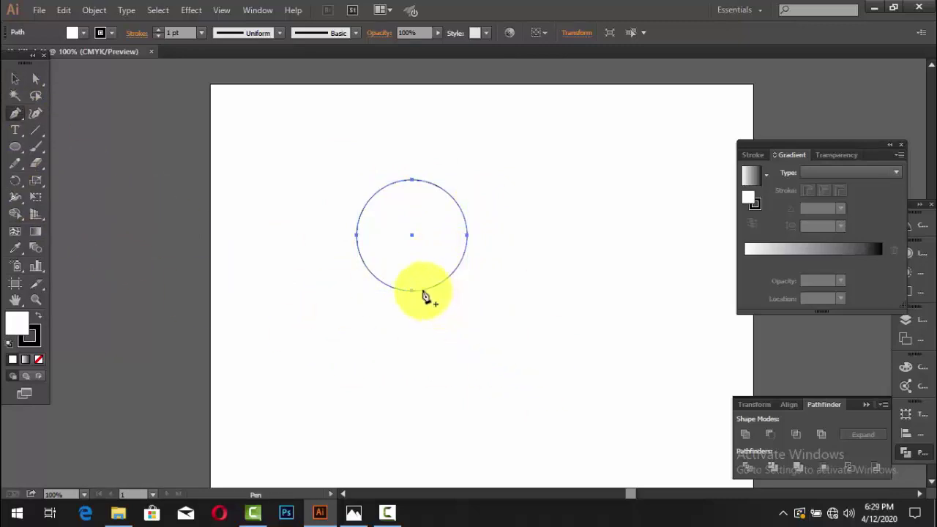
{"action": "left_click", "coordinate": [411, 292]}
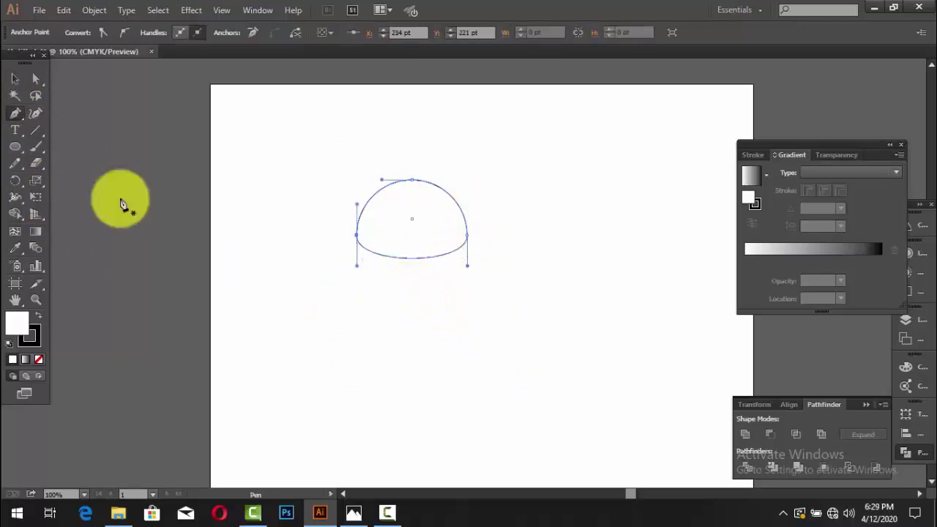
{"action": "left_click", "coordinate": [15, 115]}
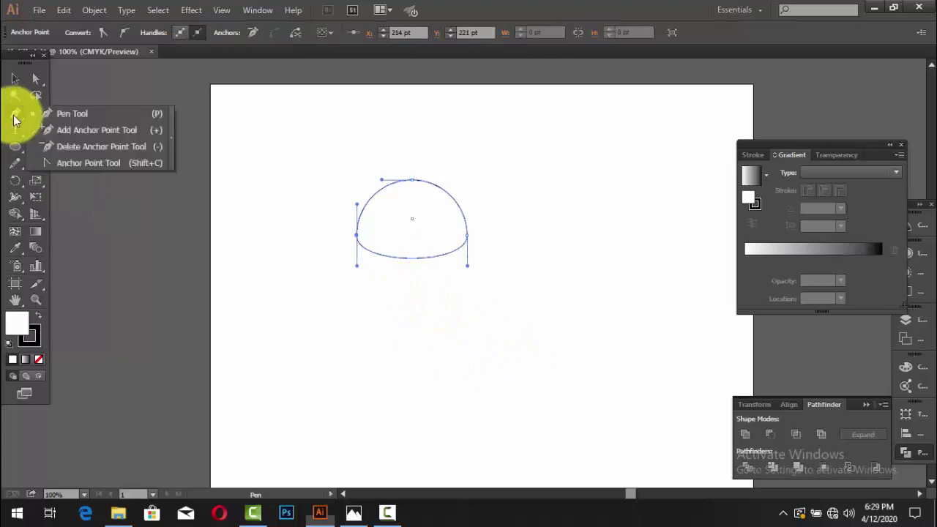
{"action": "left_click", "coordinate": [62, 116]}
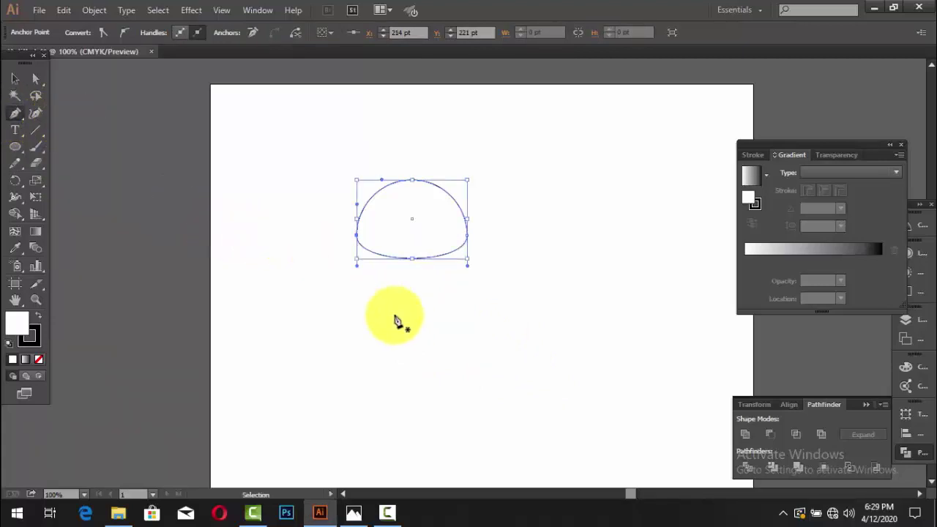
{"action": "key", "text": "ctrl+z"}
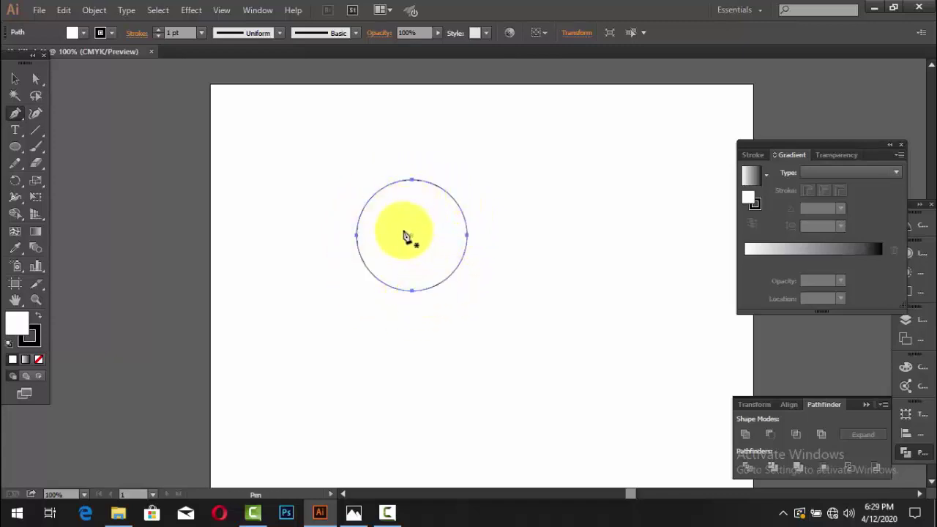
- Add an anchor on the circle's upper-left arc, dismissing an error along the way
{"action": "left_click", "coordinate": [21, 117]}
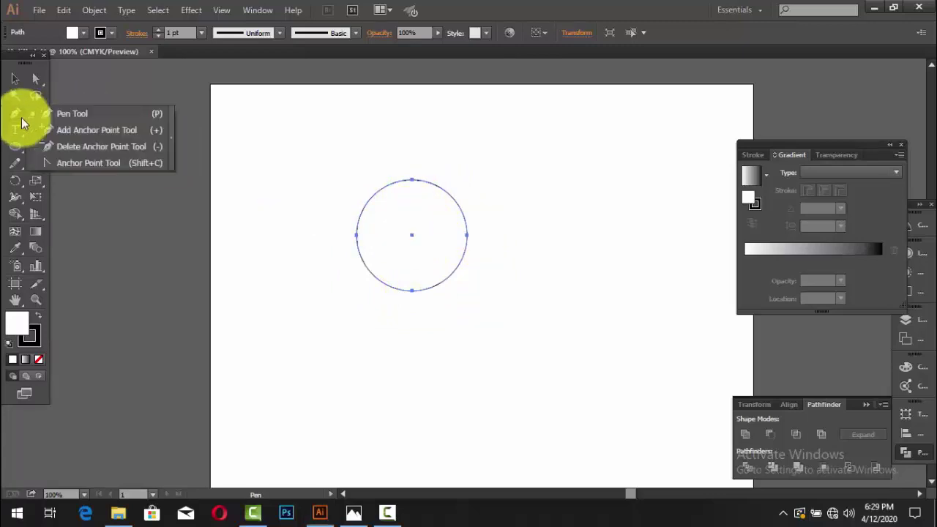
{"action": "left_click_drag", "start_coordinate": [21, 117], "coordinate": [63, 139]}
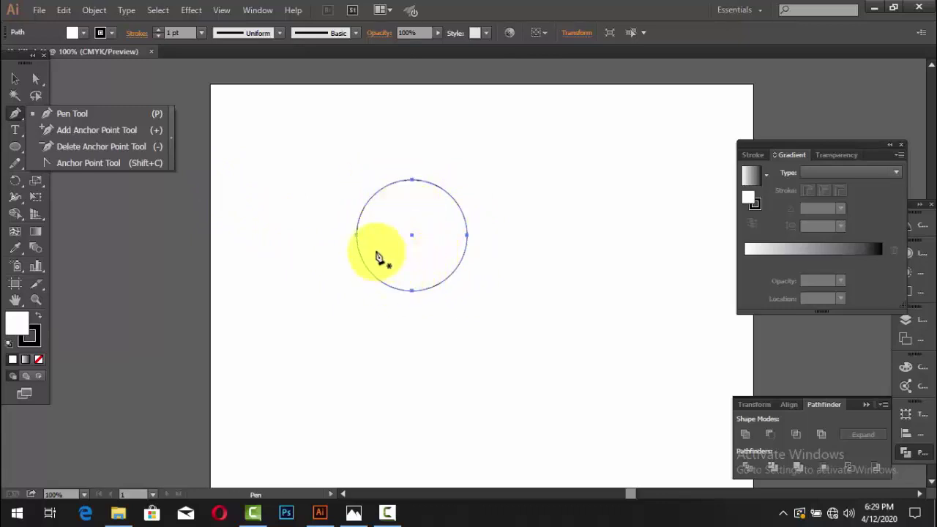
{"action": "left_click", "coordinate": [95, 129]}
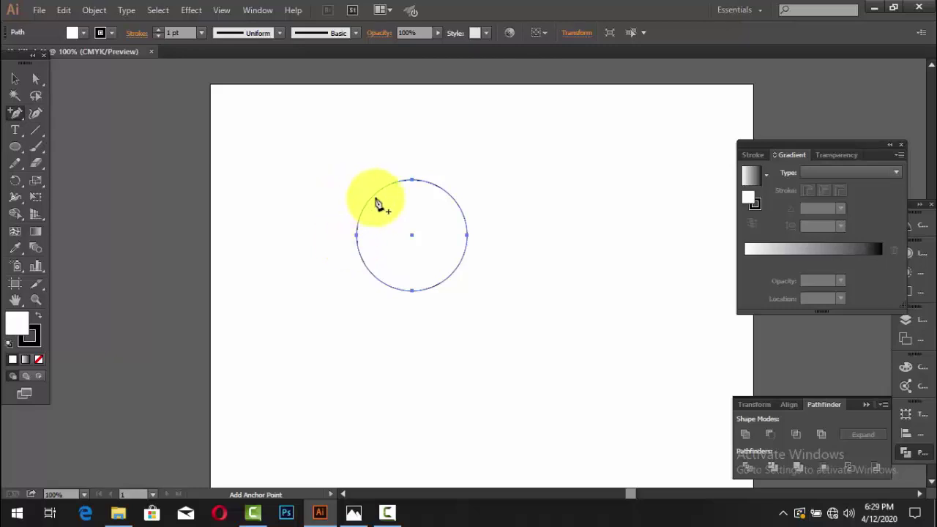
{"action": "left_click", "coordinate": [338, 209]}
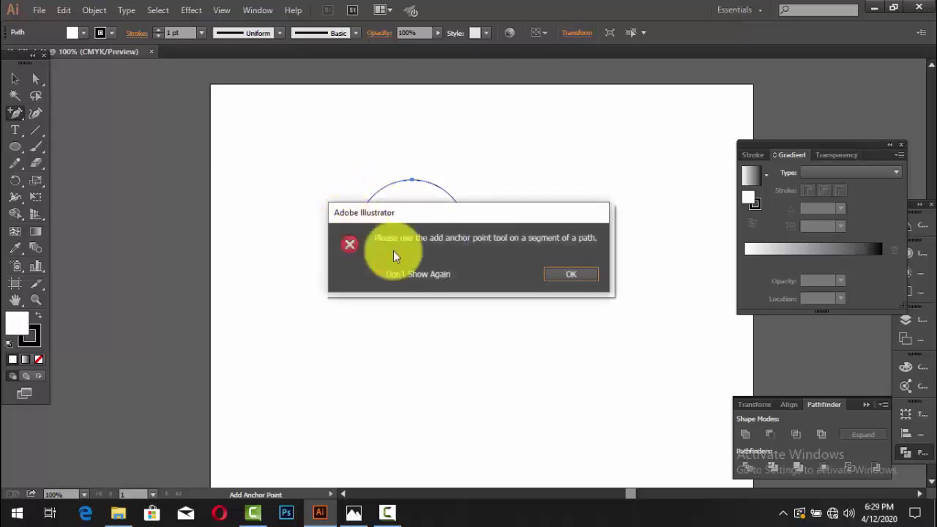
{"action": "left_click", "coordinate": [572, 275]}
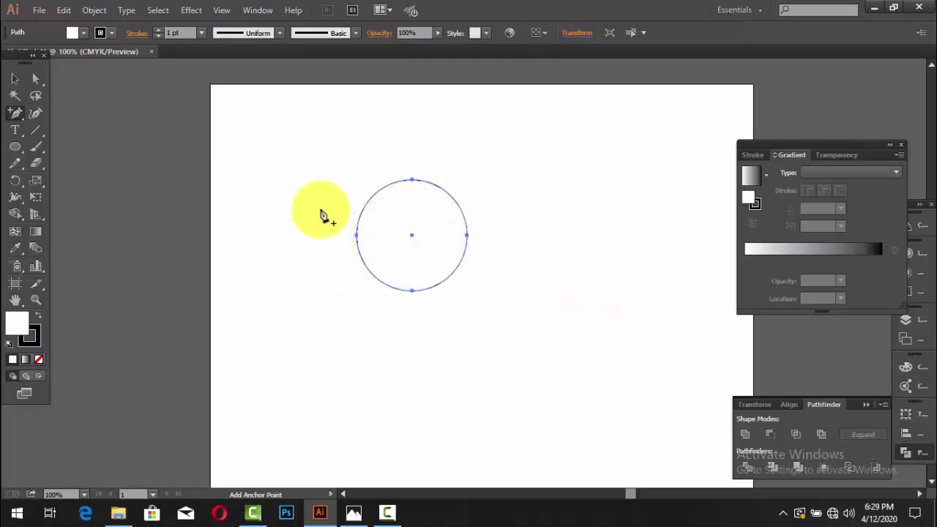
{"action": "left_click", "coordinate": [374, 199]}
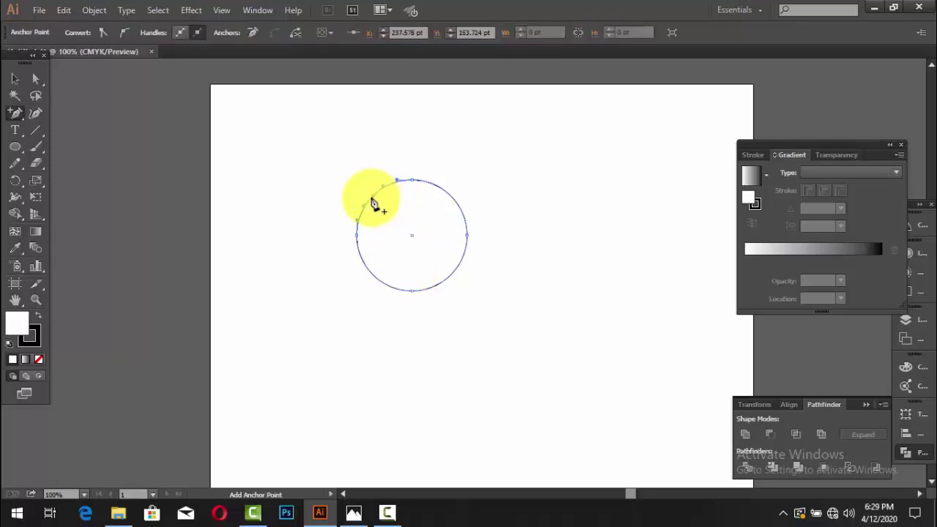
- Drag the upper-left anchor outward into a pointed teardrop corner
{"action": "left_click", "coordinate": [36, 81]}
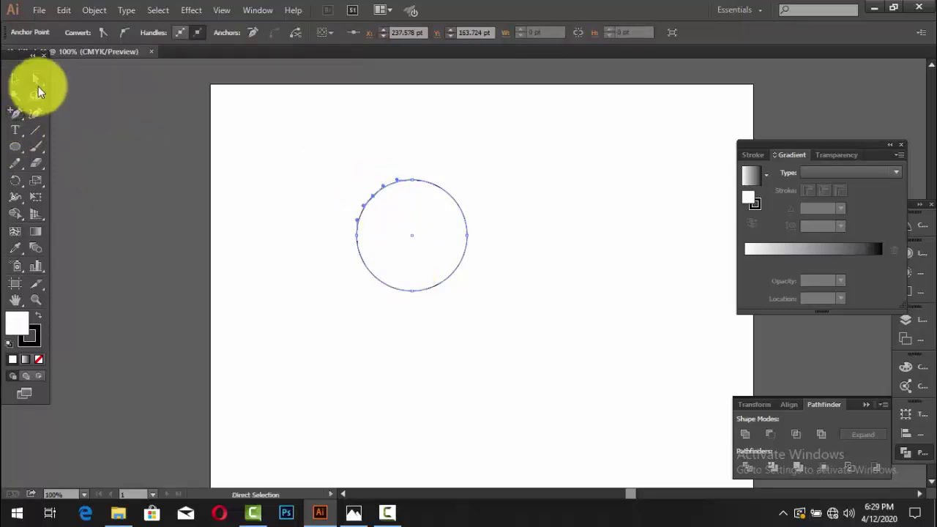
{"action": "mouse_move", "coordinate": [375, 199]}
{"action": "left_mouse_down"}
{"action": "mouse_move", "coordinate": [403, 212]}
{"action": "mouse_move", "coordinate": [348, 179]}
{"action": "mouse_move", "coordinate": [414, 226]}
{"action": "mouse_move", "coordinate": [346, 168]}
{"action": "left_mouse_up"}
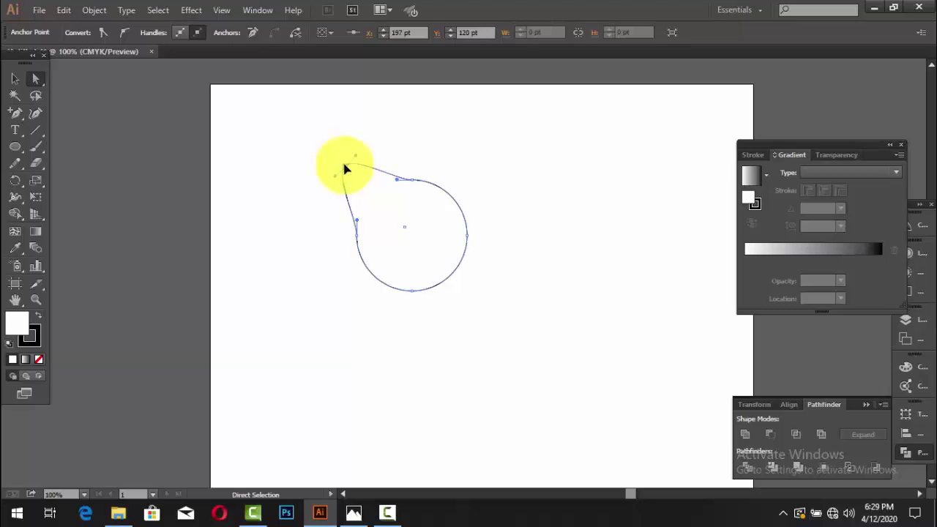
{"action": "left_click", "coordinate": [22, 114]}
{"action": "left_click", "coordinate": [22, 114]}
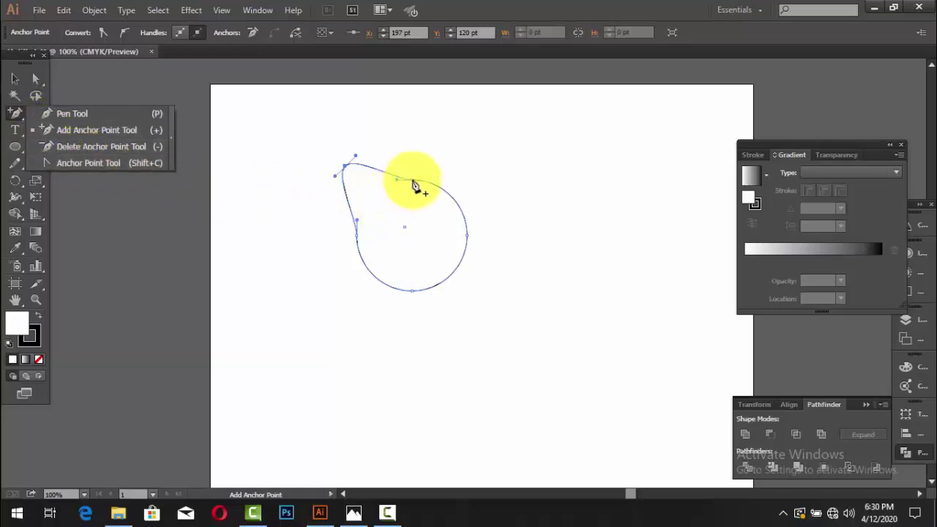
- Delete the top, right and bottom anchors, then undo those deletions
{"action": "left_click", "coordinate": [144, 148]}
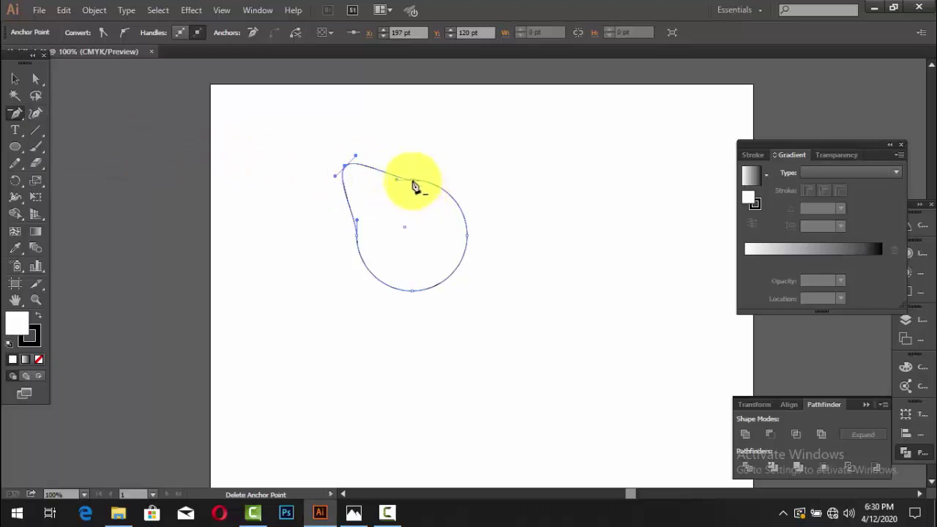
{"action": "left_click", "coordinate": [413, 183]}
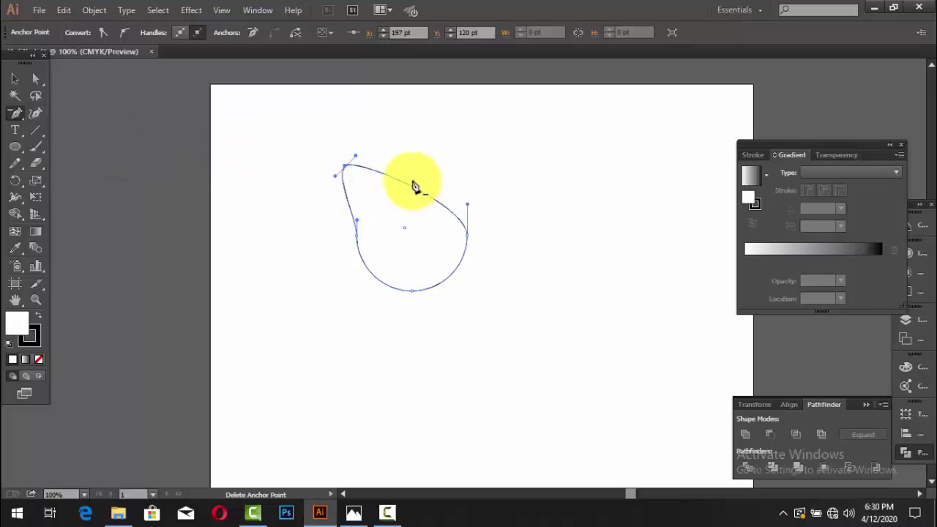
{"action": "left_click", "coordinate": [468, 240]}
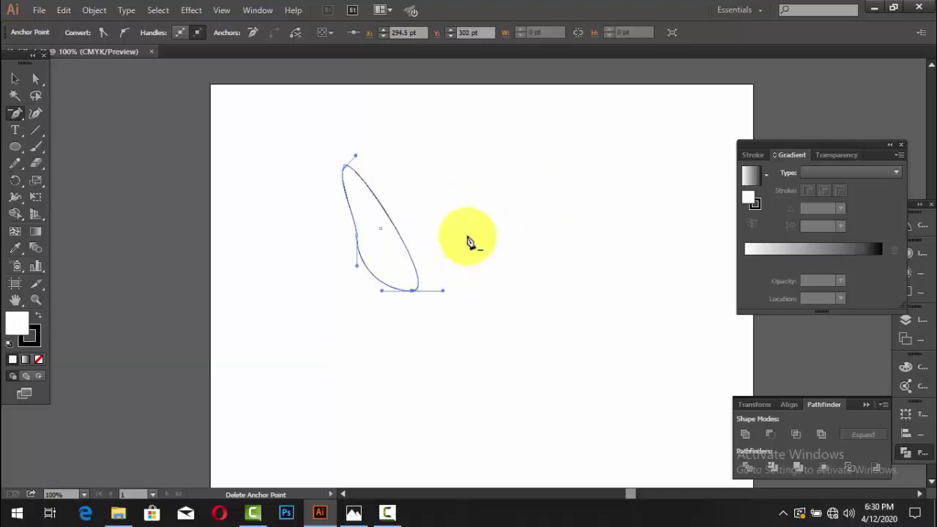
{"action": "left_click", "coordinate": [413, 291]}
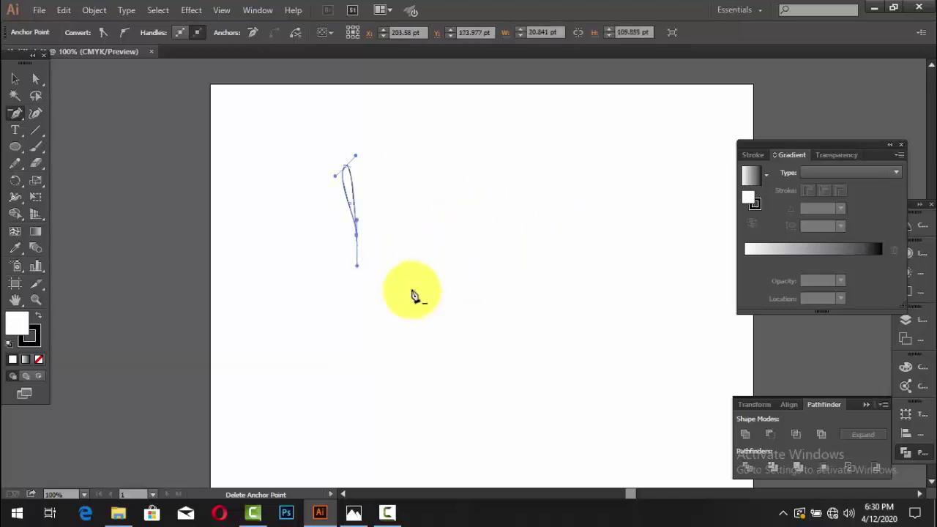
{"action": "key", "text": "ctrl+z"}
{"action": "key", "text": "ctrl+z"}
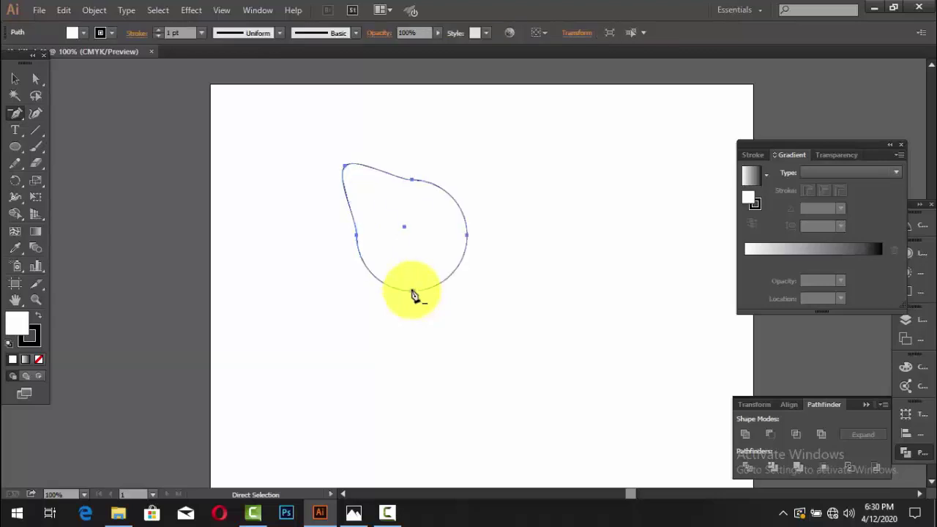
{"action": "key", "text": "ctrl+z"}
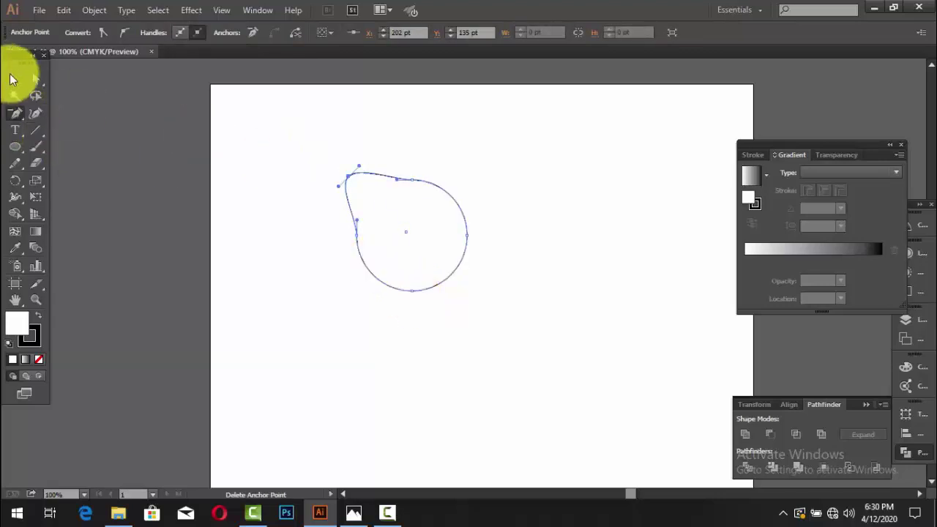
- Nudge the teardrop's pointed corner up-left, then marquee-select and delete the path
{"action": "left_click", "coordinate": [11, 78]}
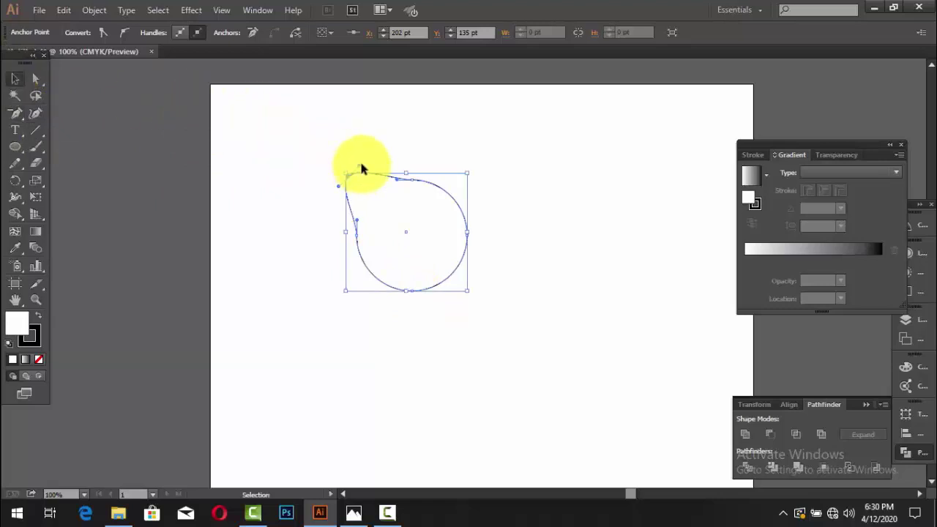
{"action": "mouse_move", "coordinate": [360, 170]}
{"action": "left_mouse_down"}
{"action": "mouse_move", "coordinate": [353, 159]}
{"action": "mouse_move", "coordinate": [251, 192]}
{"action": "mouse_move", "coordinate": [257, 142]}
{"action": "mouse_move", "coordinate": [366, 137]}
{"action": "mouse_move", "coordinate": [406, 109]}
{"action": "mouse_move", "coordinate": [427, 136]}
{"action": "mouse_move", "coordinate": [364, 142]}
{"action": "mouse_move", "coordinate": [310, 172]}
{"action": "mouse_move", "coordinate": [259, 145]}
{"action": "mouse_move", "coordinate": [335, 155]}
{"action": "mouse_move", "coordinate": [370, 138]}
{"action": "mouse_move", "coordinate": [366, 153]}
{"action": "mouse_move", "coordinate": [404, 139]}
{"action": "mouse_move", "coordinate": [385, 121]}
{"action": "mouse_move", "coordinate": [389, 134]}
{"action": "mouse_move", "coordinate": [359, 156]}
{"action": "mouse_move", "coordinate": [285, 189]}
{"action": "mouse_move", "coordinate": [276, 127]}
{"action": "mouse_move", "coordinate": [343, 173]}
{"action": "mouse_move", "coordinate": [377, 132]}
{"action": "mouse_move", "coordinate": [368, 149]}
{"action": "left_mouse_up"}
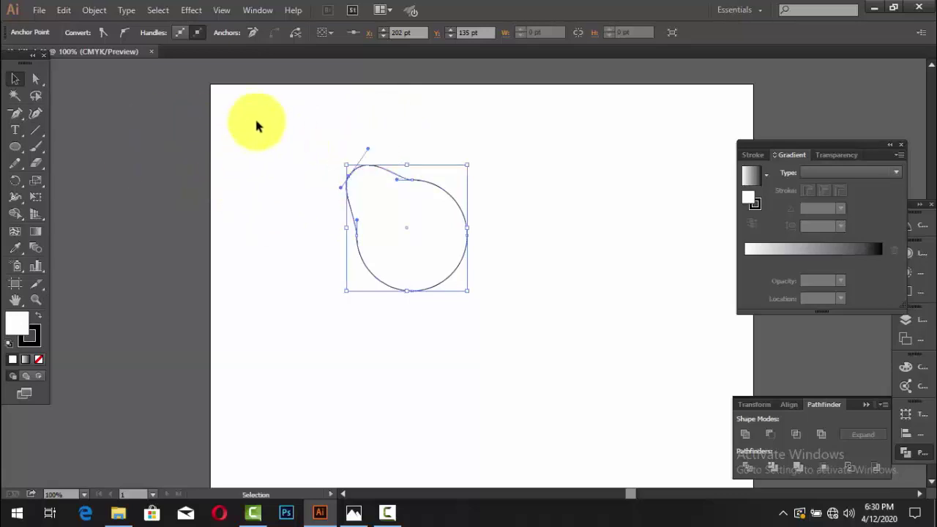
{"action": "left_click_drag", "start_coordinate": [257, 125], "coordinate": [500, 293]}
{"action": "key", "text": "Delete"}
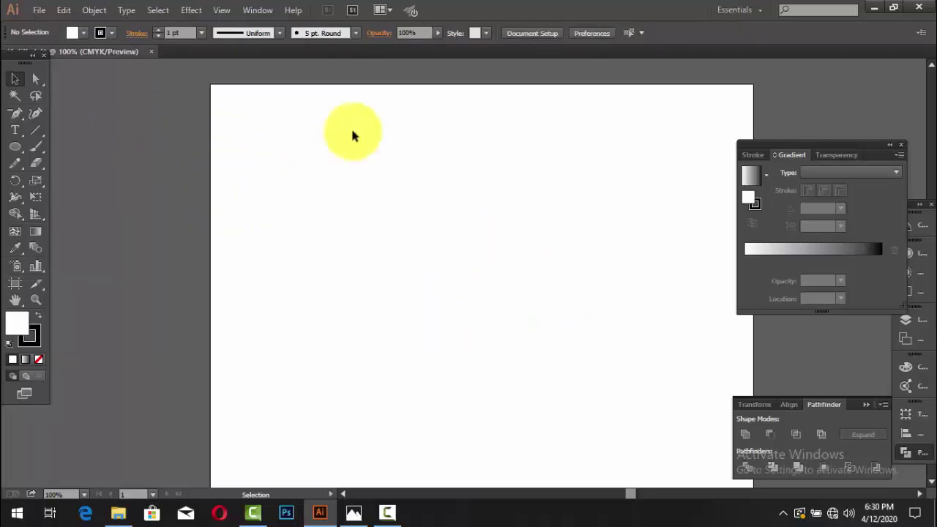
- Draw a large hexagon with the Polygon tool and move it onto the artboard
{"action": "left_click", "coordinate": [14, 150]}
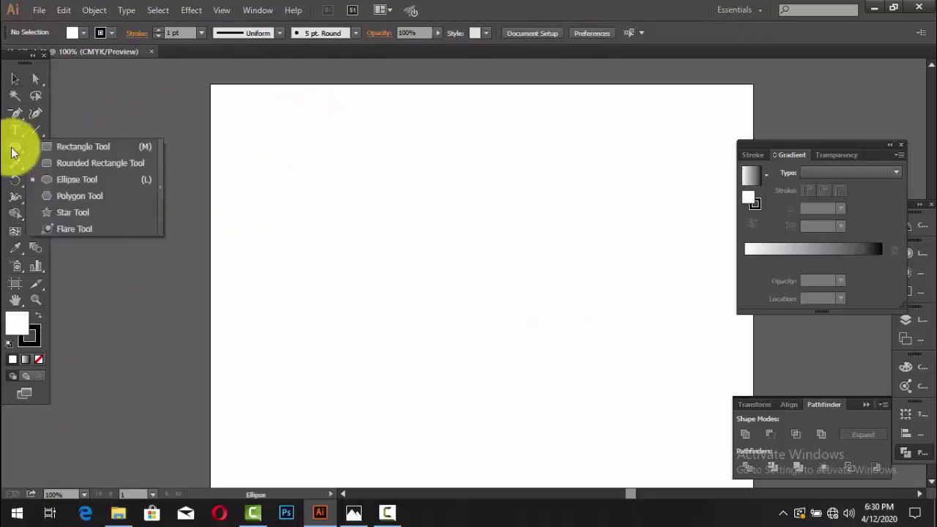
{"action": "left_click_drag", "start_coordinate": [12, 152], "coordinate": [76, 196]}
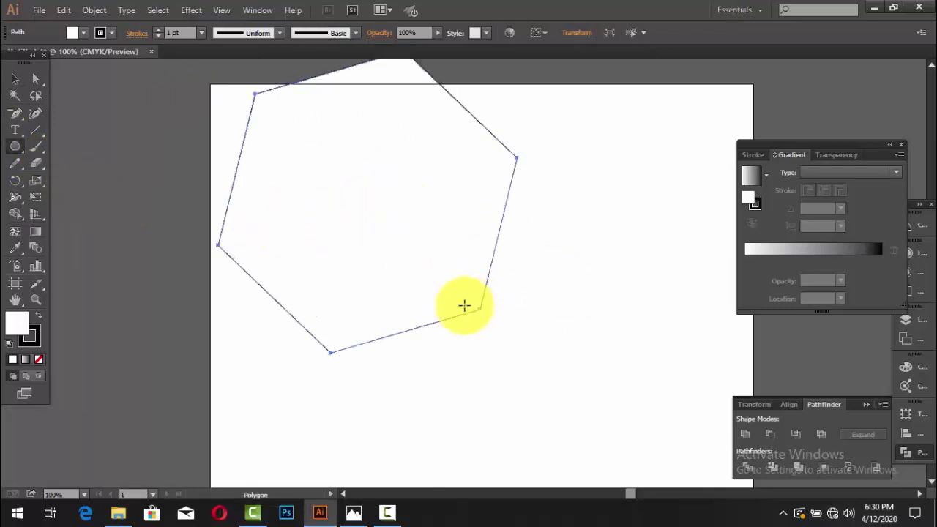
{"action": "left_click_drag", "start_coordinate": [421, 260], "coordinate": [479, 309]}
{"action": "left_click", "coordinate": [15, 78]}
{"action": "left_click_drag", "start_coordinate": [330, 198], "coordinate": [381, 278]}
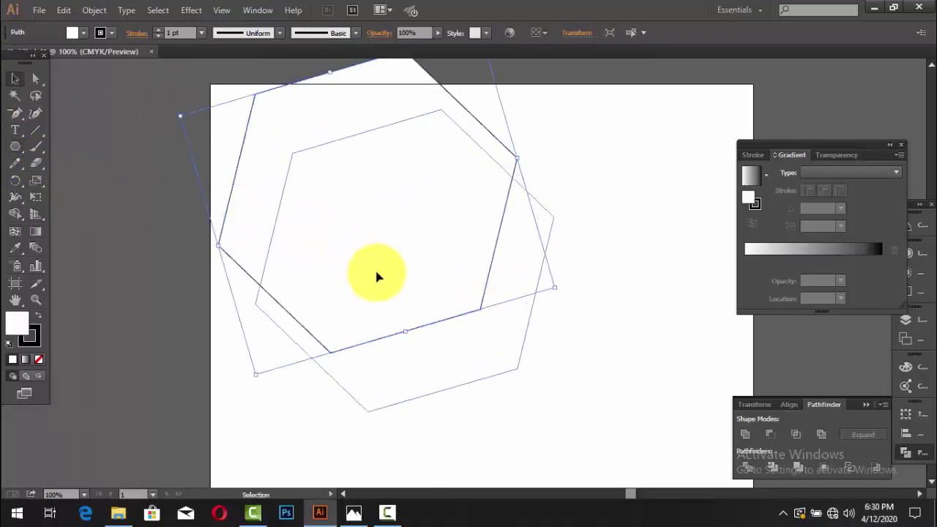
- Rotate the hexagon by its bounding box until one point faces straight up
{"action": "left_click", "coordinate": [621, 196]}
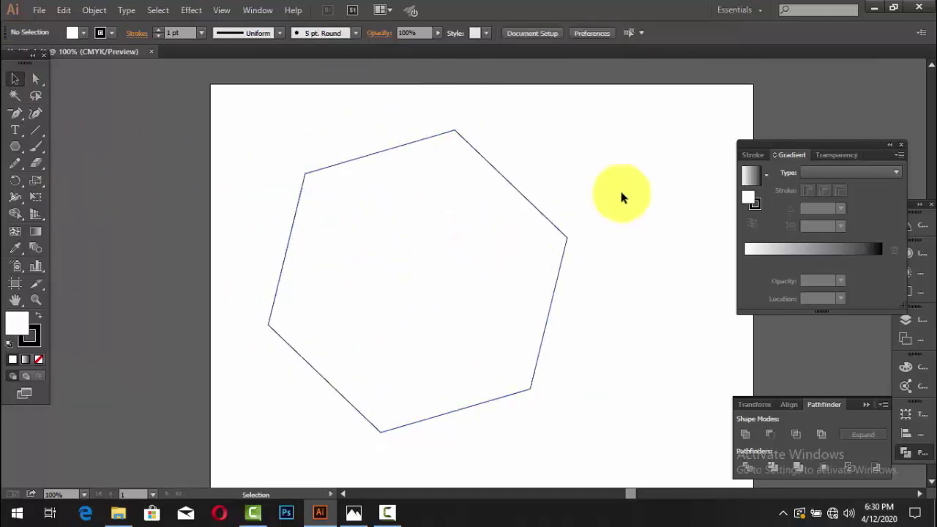
{"action": "left_click", "coordinate": [568, 240]}
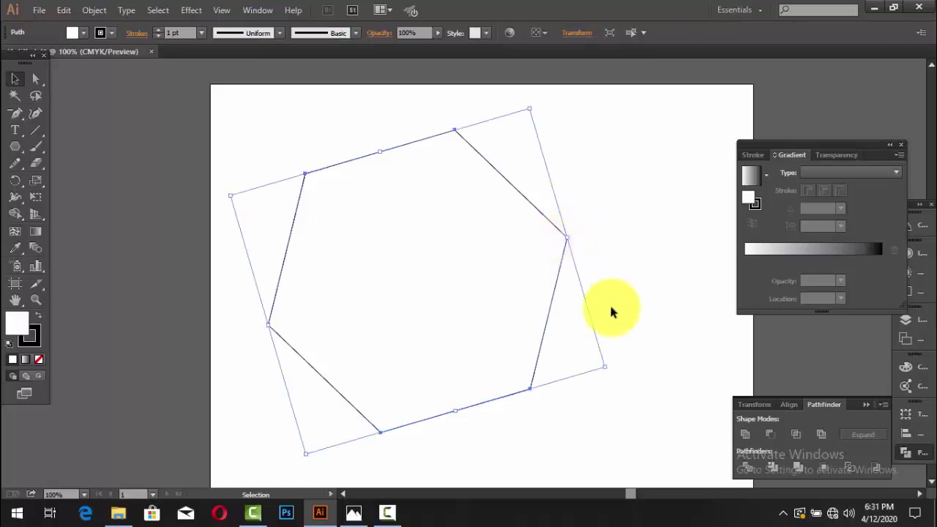
{"action": "left_click_drag", "start_coordinate": [614, 368], "coordinate": [641, 292]}
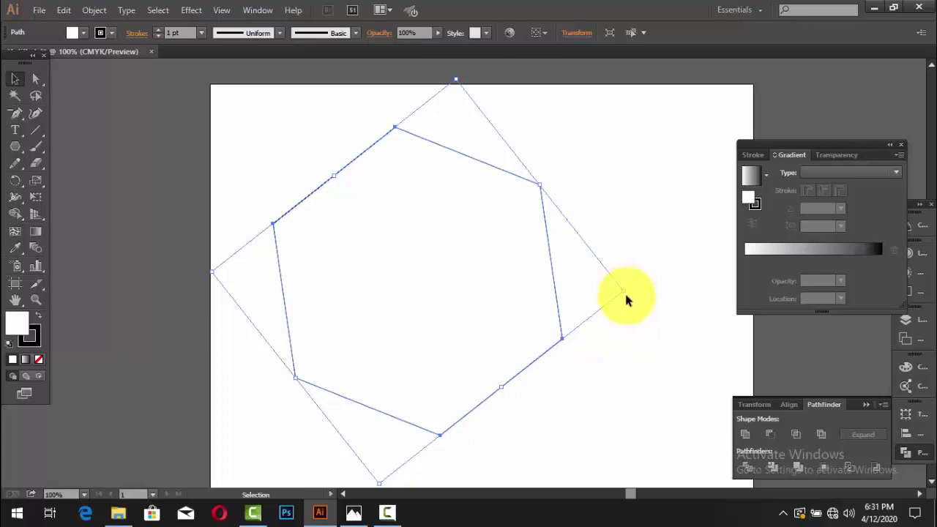
{"action": "left_click_drag", "start_coordinate": [632, 290], "coordinate": [636, 312]}
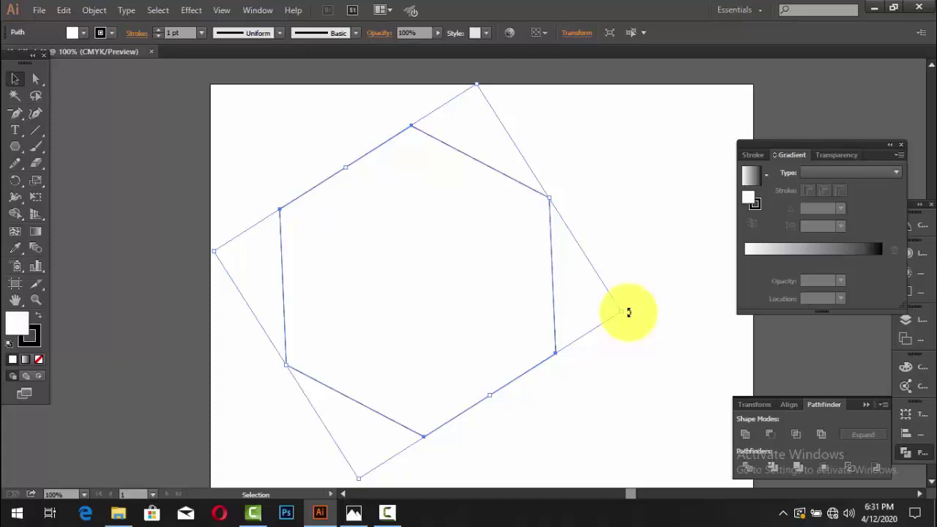
{"action": "left_click_drag", "start_coordinate": [629, 312], "coordinate": [627, 318]}
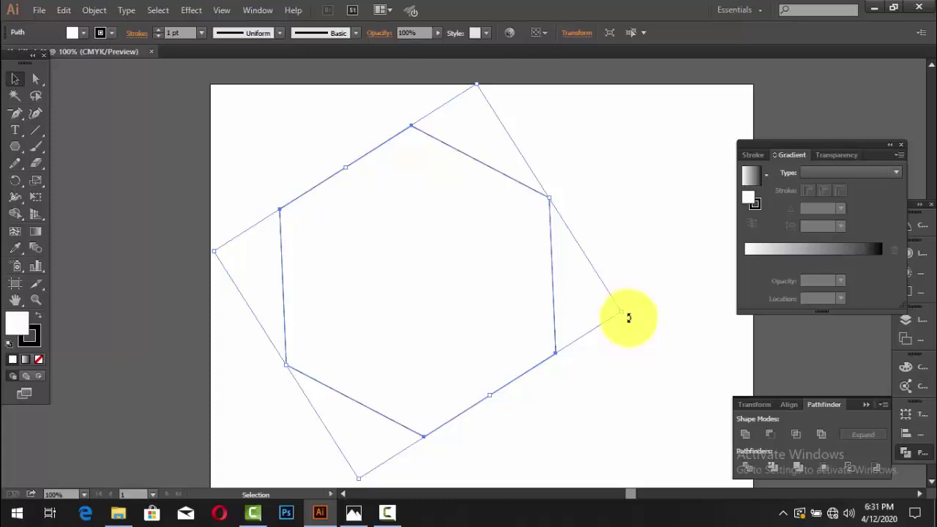
- Add anchors at the midpoints of the right, upper-right, left, lower-left and lower-right edges
{"action": "left_click", "coordinate": [536, 172]}
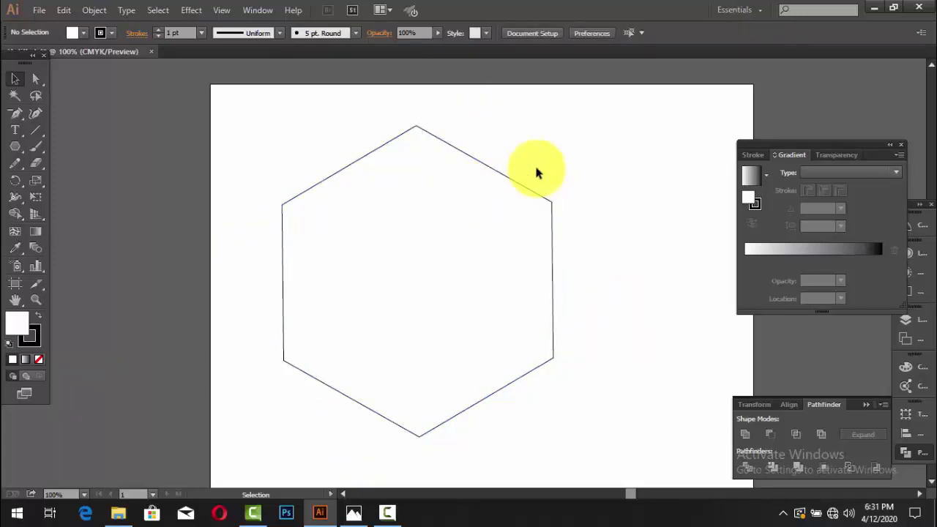
{"action": "left_click", "coordinate": [24, 116]}
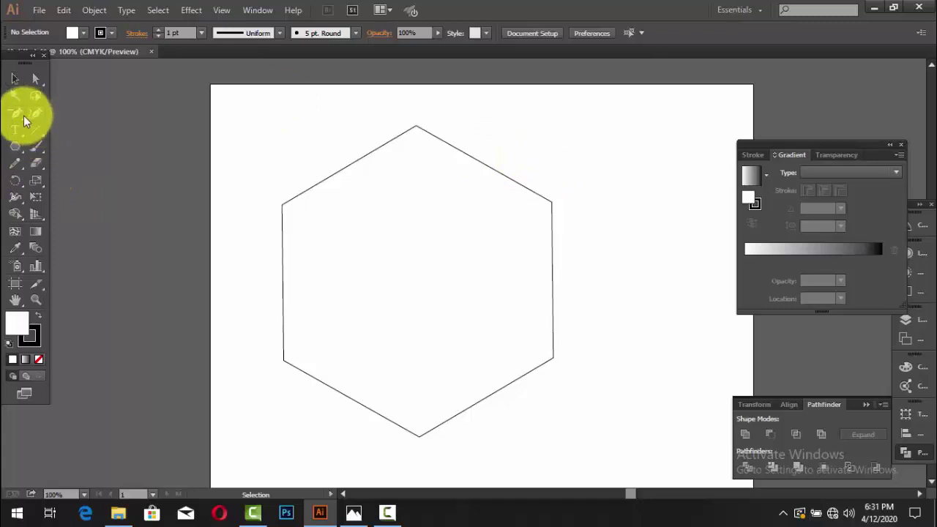
{"action": "left_click_drag", "start_coordinate": [23, 115], "coordinate": [79, 132]}
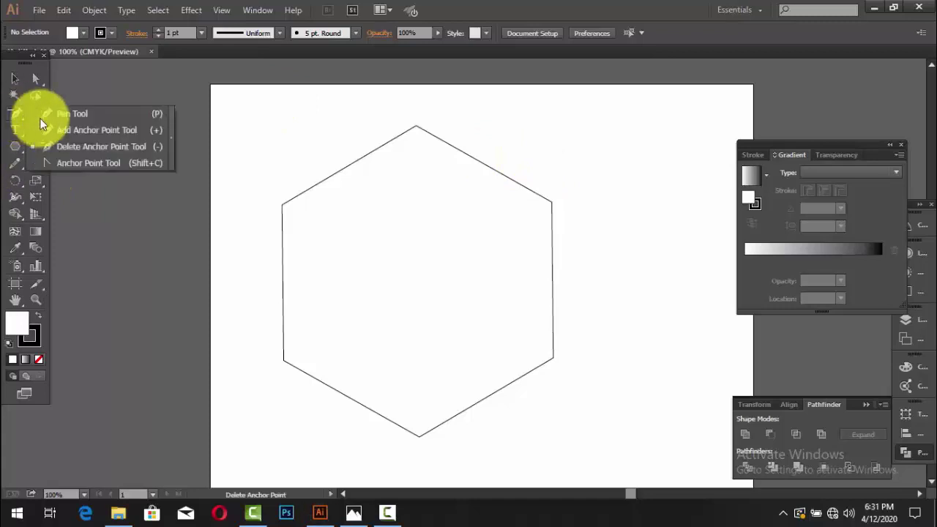
{"action": "left_click", "coordinate": [79, 132]}
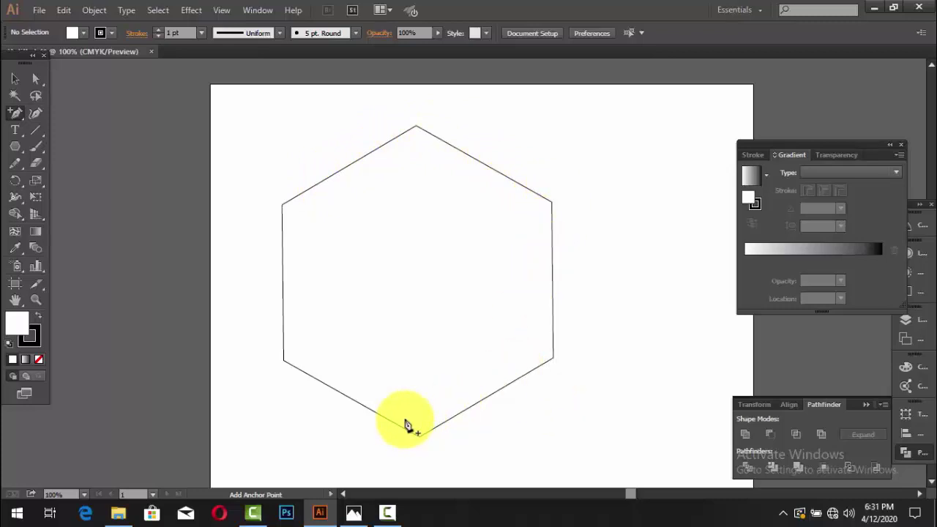
{"action": "left_click", "coordinate": [553, 277]}
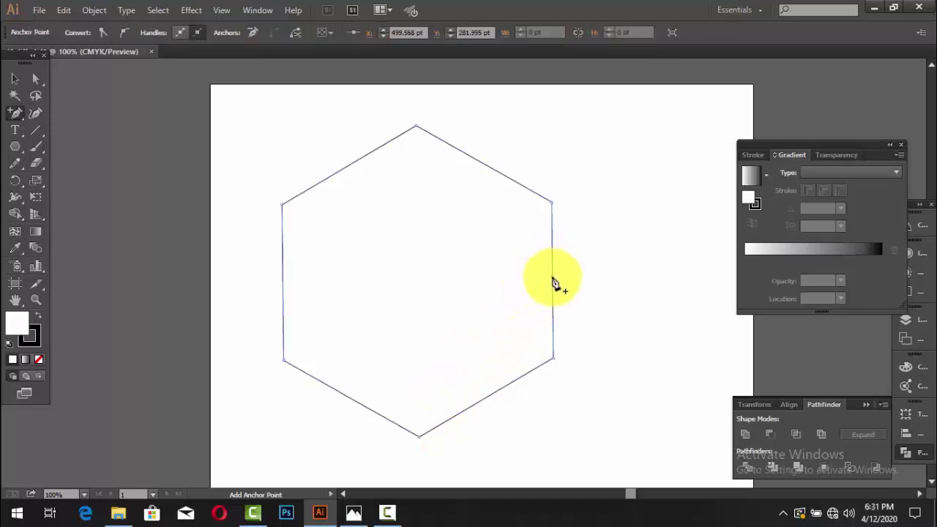
{"action": "left_click", "coordinate": [481, 163]}
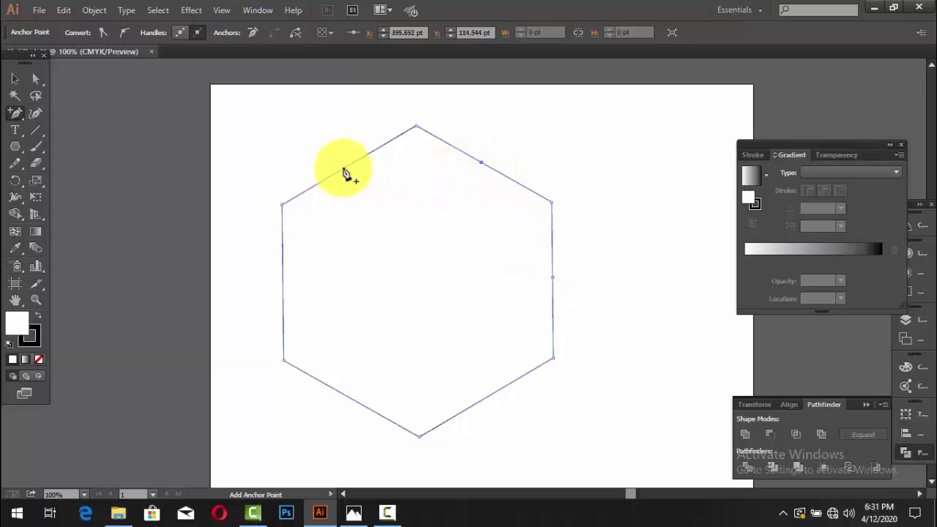
{"action": "left_click", "coordinate": [282, 277]}
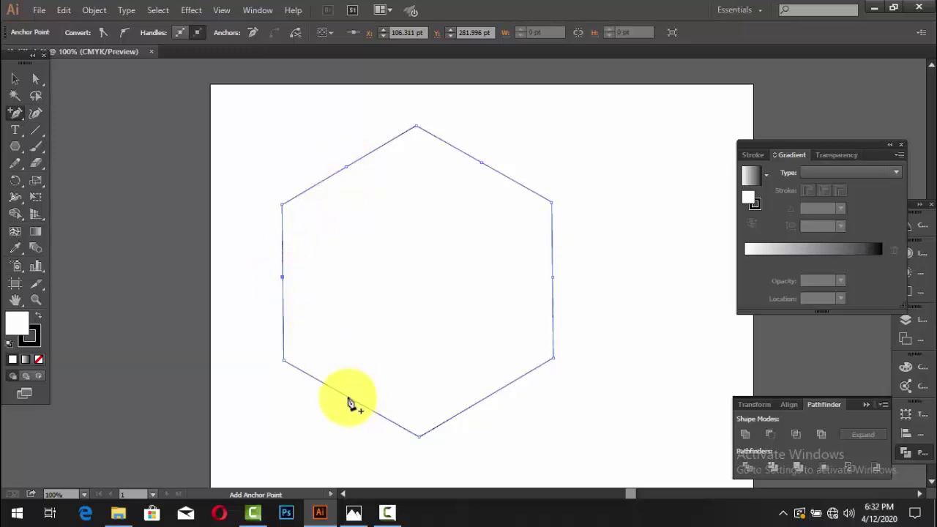
{"action": "left_click", "coordinate": [347, 397]}
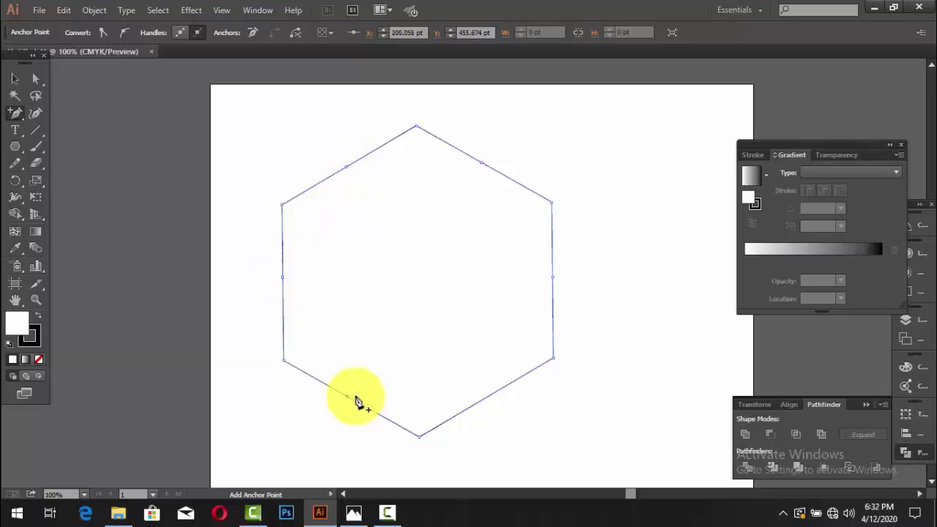
{"action": "left_click", "coordinate": [493, 394]}
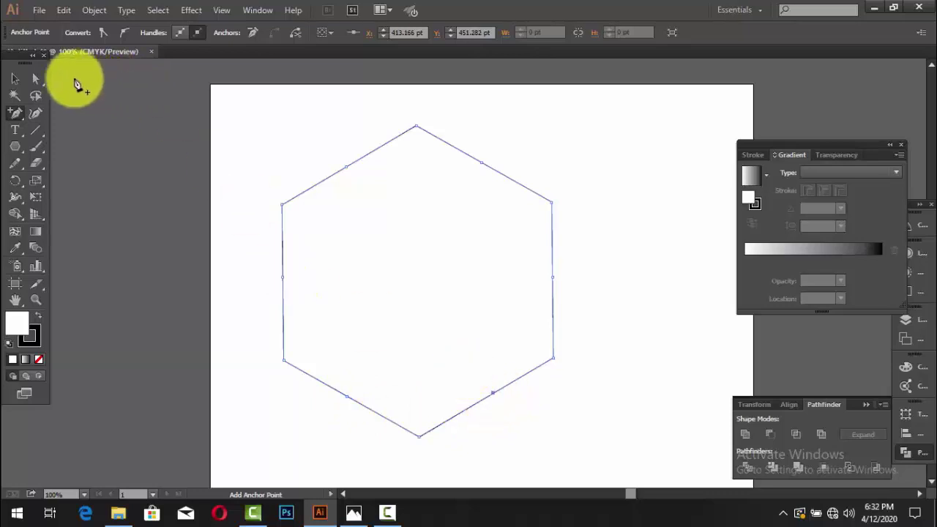
{"action": "left_click", "coordinate": [43, 81]}
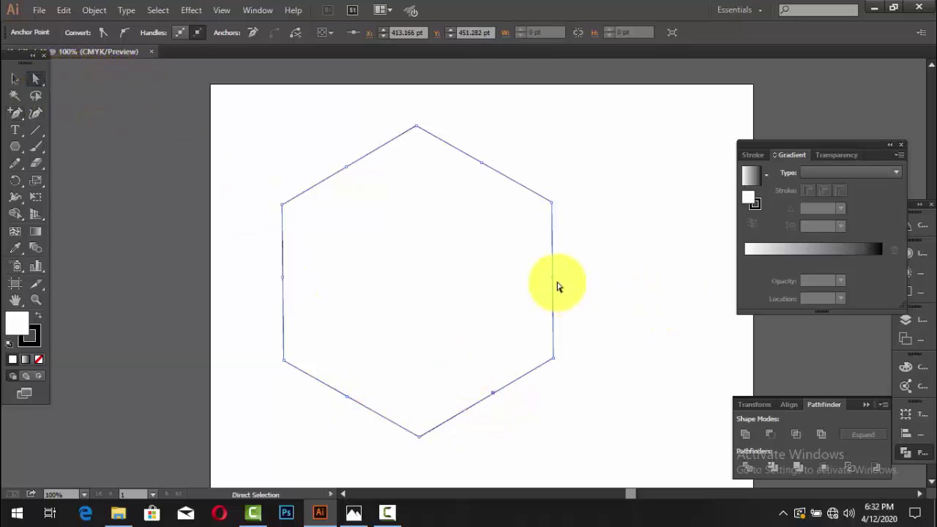
- Drag each edge's middle anchor inward toward the centre to form star points
{"action": "left_click_drag", "start_coordinate": [553, 279], "coordinate": [476, 284]}
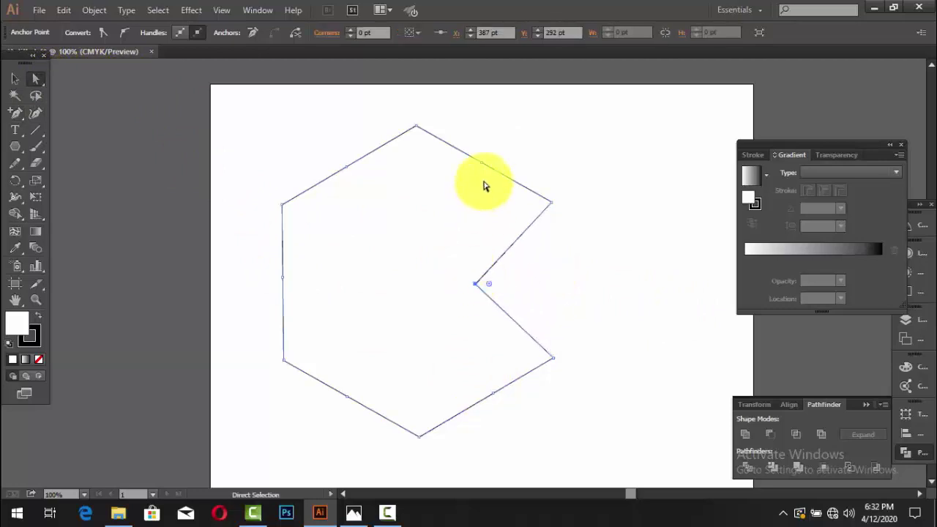
{"action": "left_click_drag", "start_coordinate": [483, 169], "coordinate": [449, 226]}
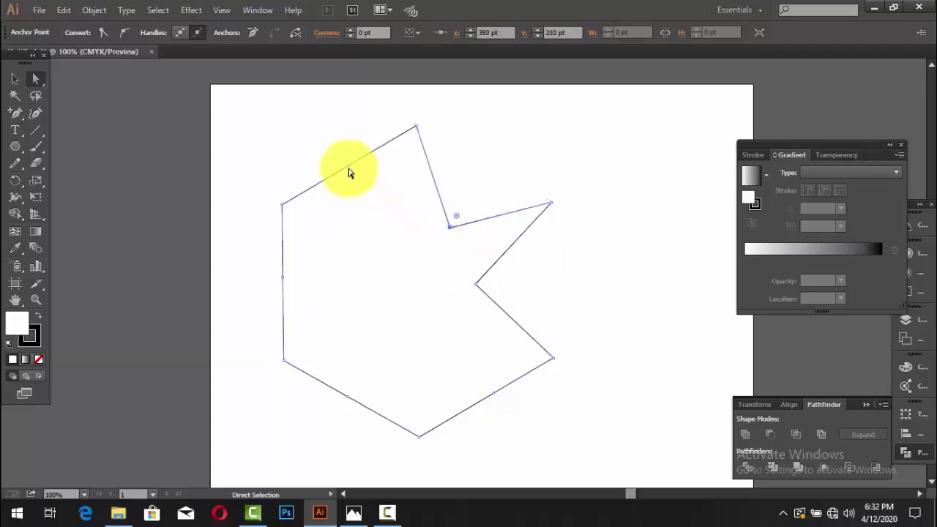
{"action": "left_click_drag", "start_coordinate": [348, 172], "coordinate": [395, 230]}
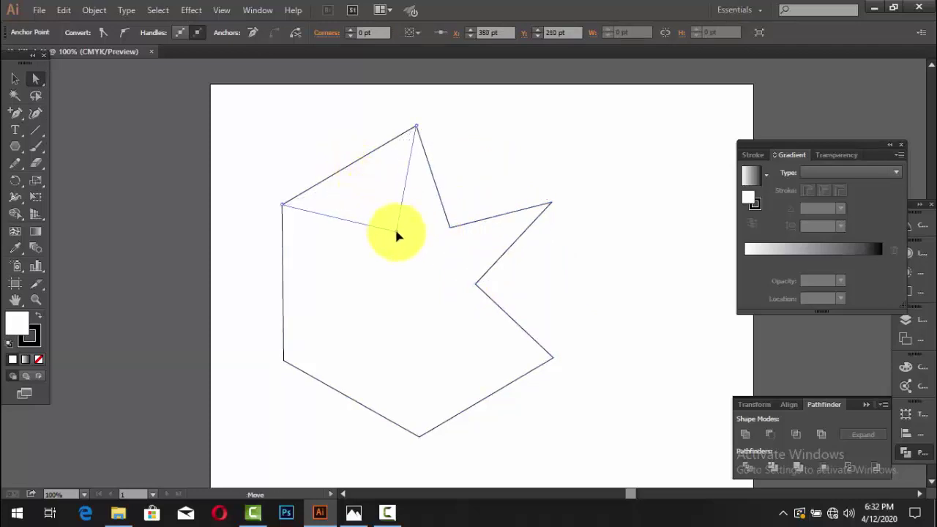
{"action": "left_click_drag", "start_coordinate": [285, 281], "coordinate": [379, 293]}
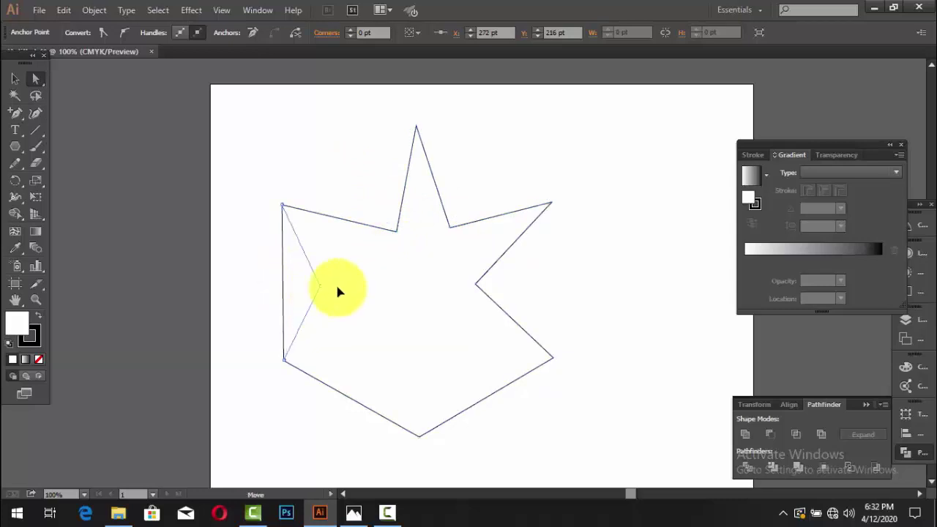
{"action": "mouse_move", "coordinate": [419, 438]}
{"action": "left_mouse_down"}
{"action": "mouse_move", "coordinate": [418, 333]}
{"action": "mouse_move", "coordinate": [416, 438]}
{"action": "left_mouse_up"}
{"action": "left_click", "coordinate": [420, 439]}
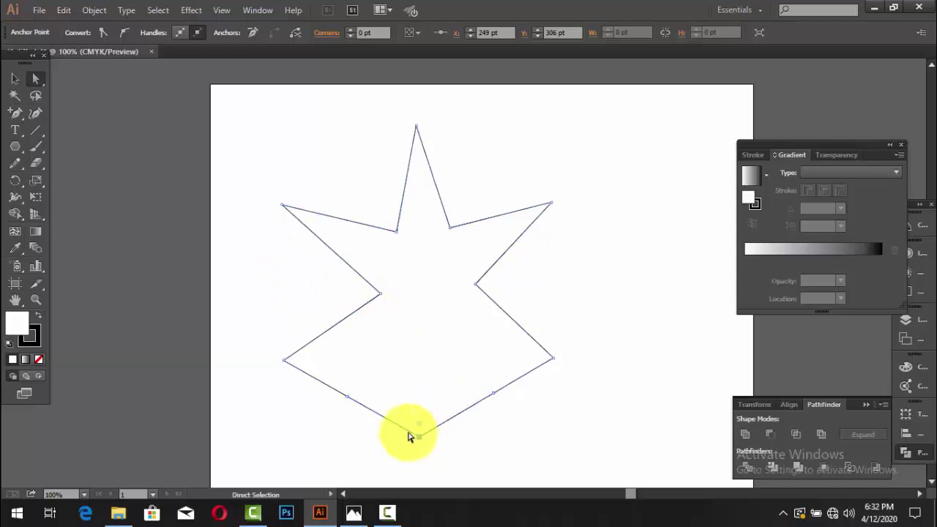
{"action": "left_click_drag", "start_coordinate": [350, 402], "coordinate": [414, 345]}
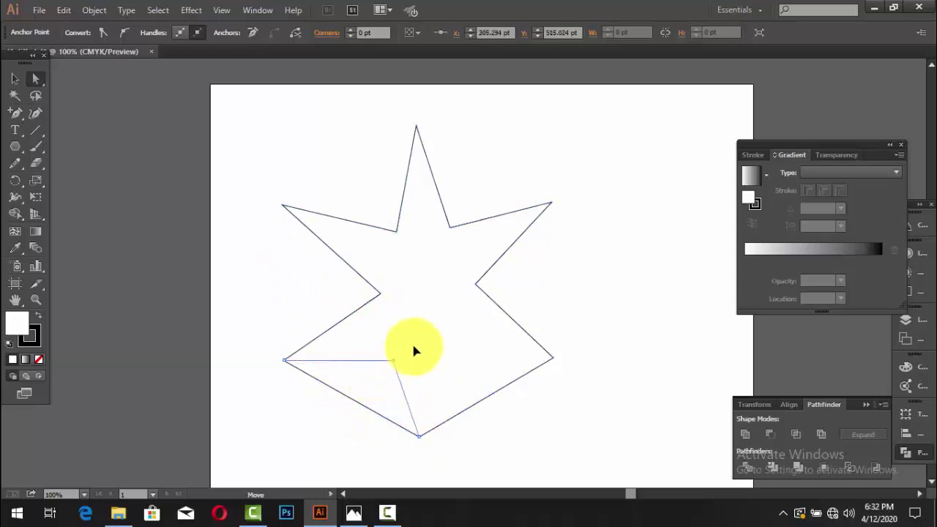
{"action": "left_click_drag", "start_coordinate": [495, 396], "coordinate": [456, 332]}
- Marquee-select the finished star to view its anchors, then deselect it
{"action": "left_click", "coordinate": [569, 329]}
{"action": "left_click_drag", "start_coordinate": [315, 132], "coordinate": [679, 377]}
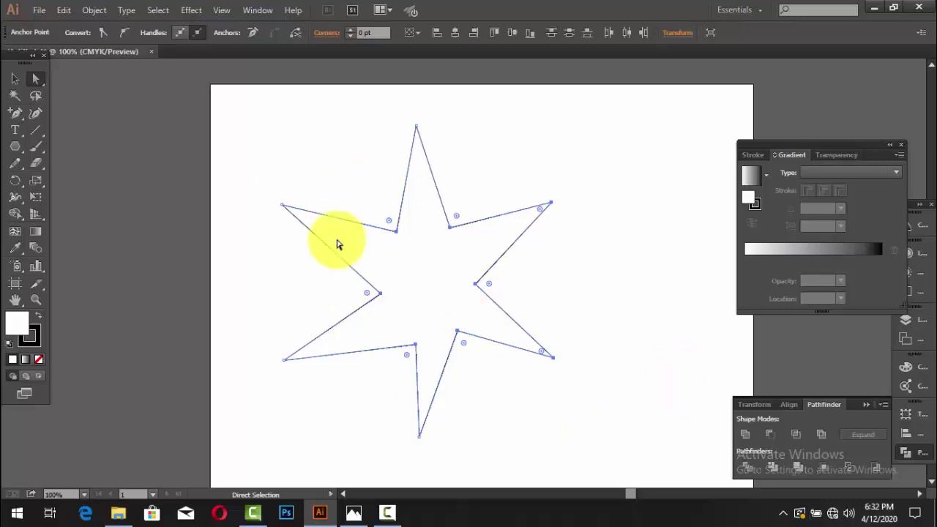
{"action": "left_click", "coordinate": [506, 283]}
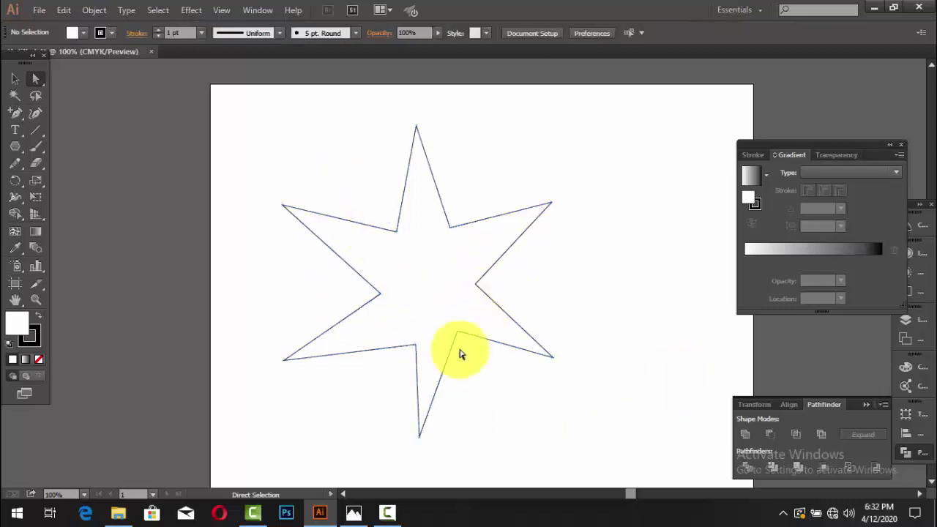
{"action": "left_click_drag", "start_coordinate": [276, 152], "coordinate": [543, 364]}
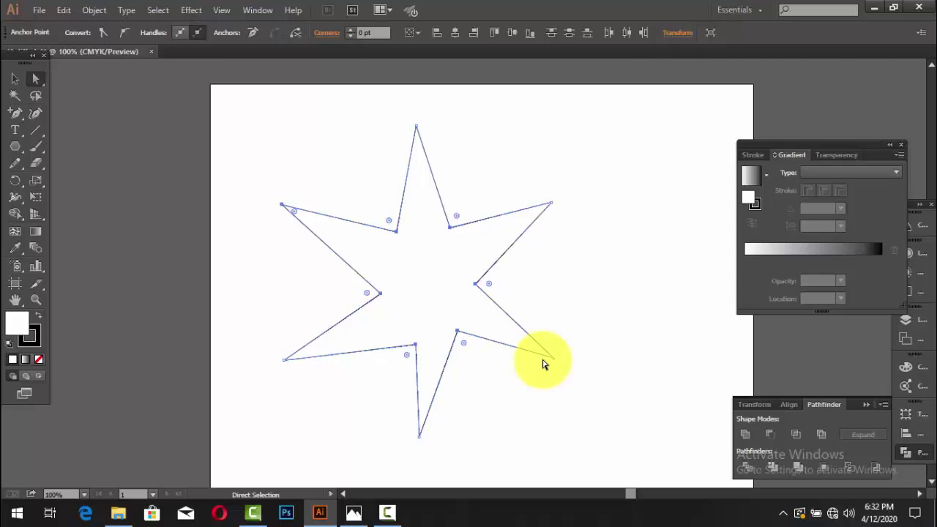
{"action": "left_click", "coordinate": [18, 114]}
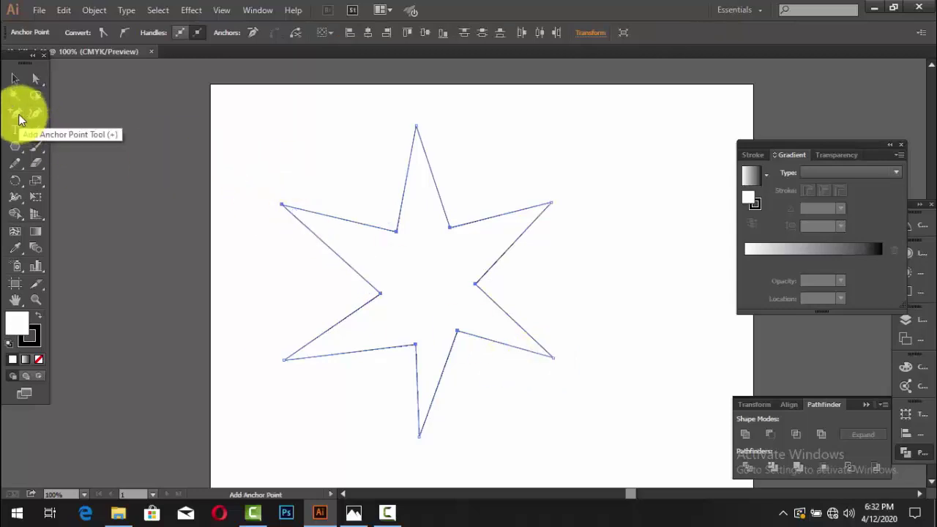
- Remove all six inner star anchors with the Delete Anchor Point tool
{"action": "left_click_drag", "start_coordinate": [20, 119], "coordinate": [58, 142]}
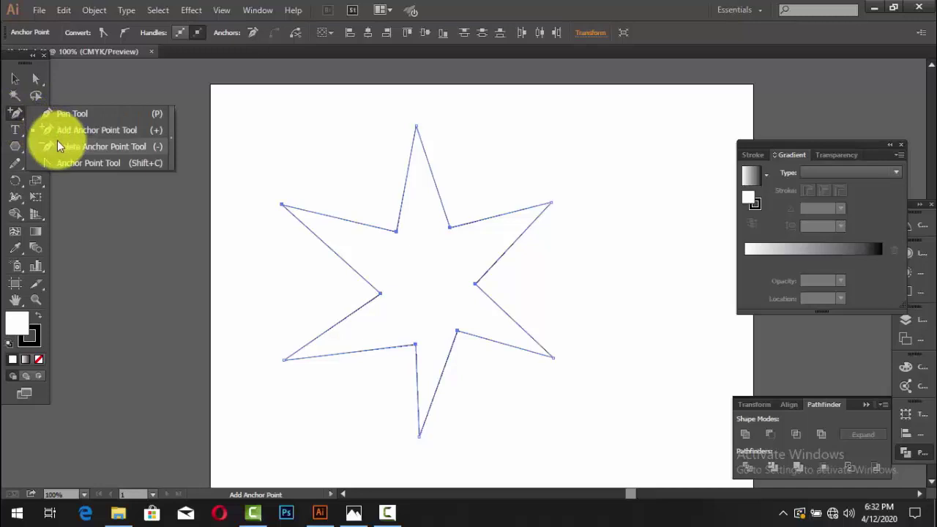
{"action": "left_click", "coordinate": [58, 146]}
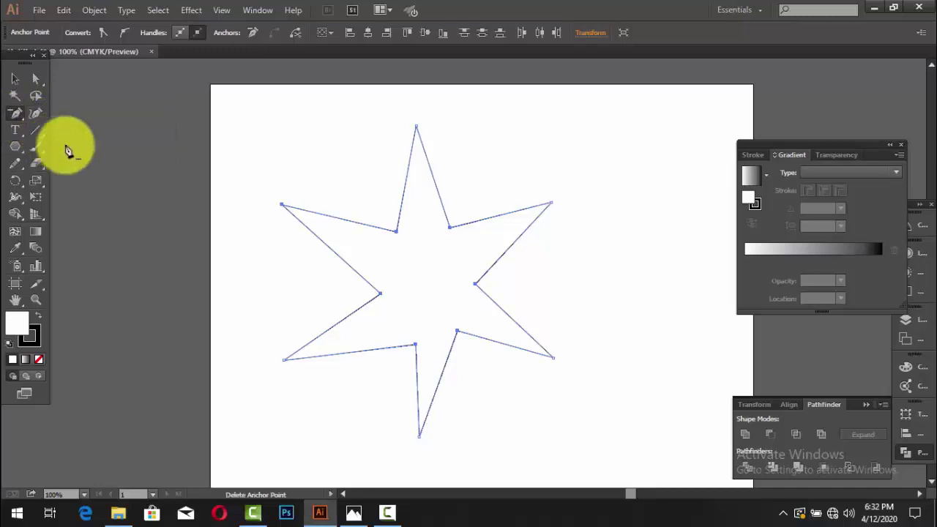
{"action": "left_click", "coordinate": [452, 232]}
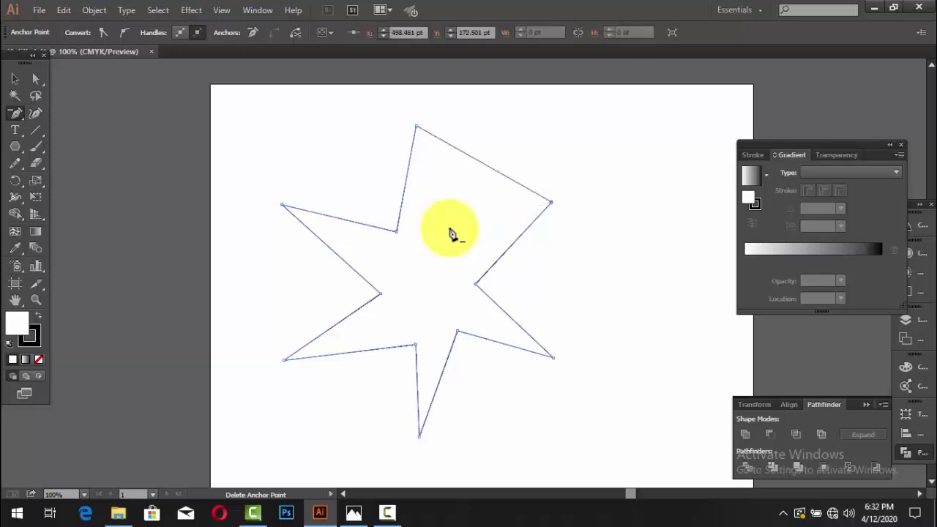
{"action": "left_click", "coordinate": [397, 233]}
{"action": "left_click", "coordinate": [380, 295]}
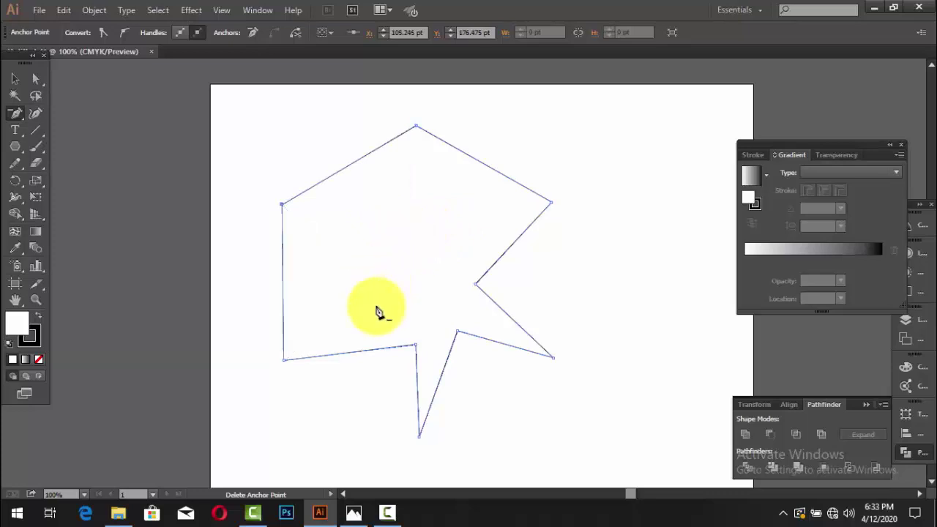
{"action": "left_click", "coordinate": [416, 346]}
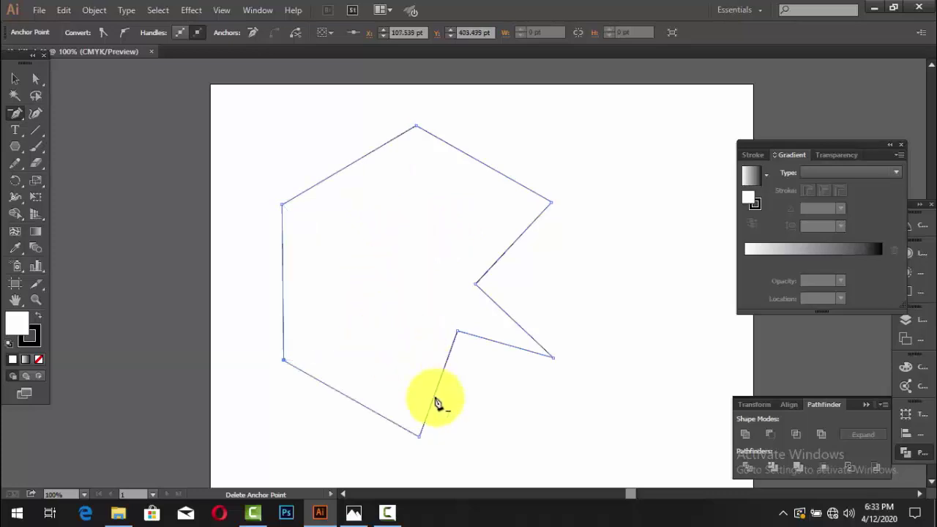
{"action": "left_click", "coordinate": [460, 335]}
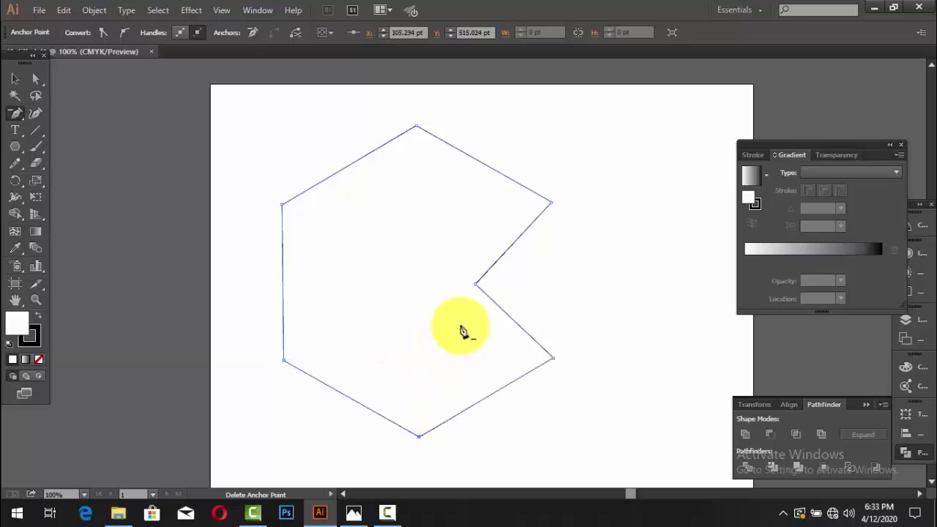
{"action": "left_click", "coordinate": [476, 291]}
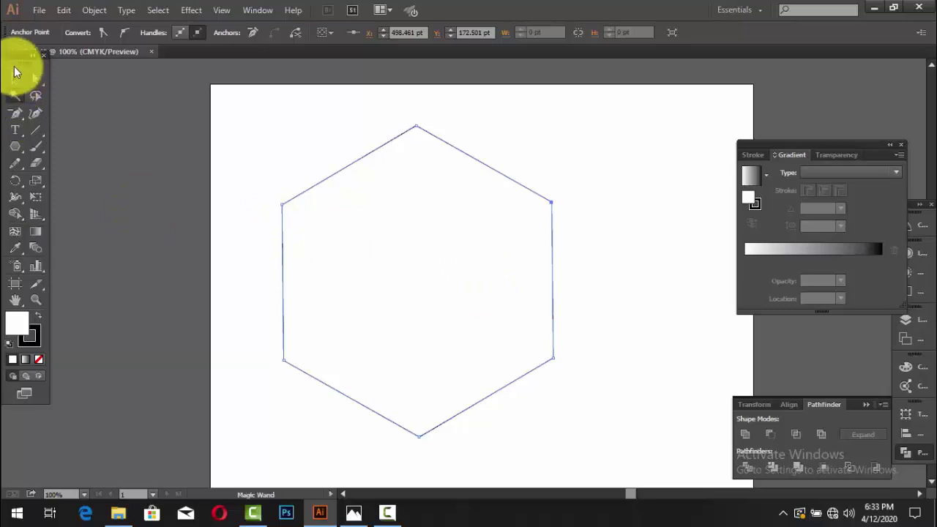
{"action": "left_click", "coordinate": [16, 78]}
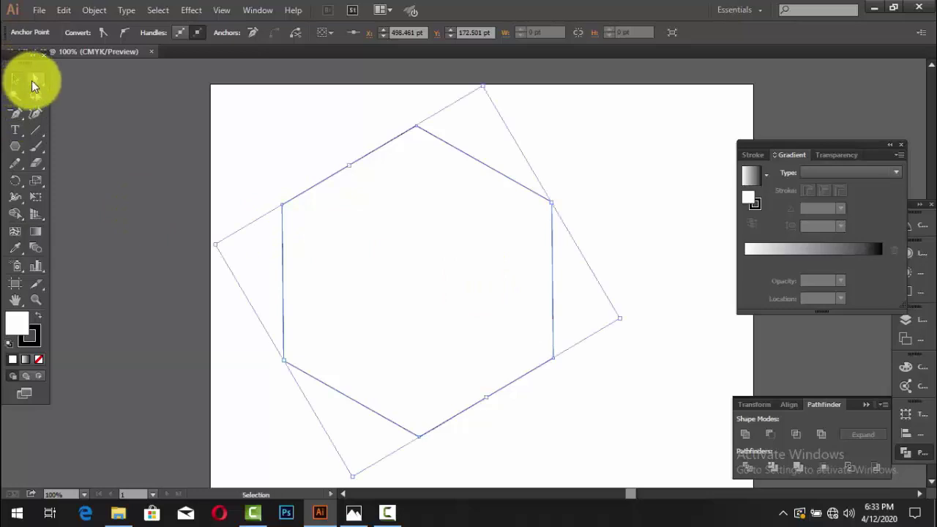
{"action": "left_click", "coordinate": [233, 114]}
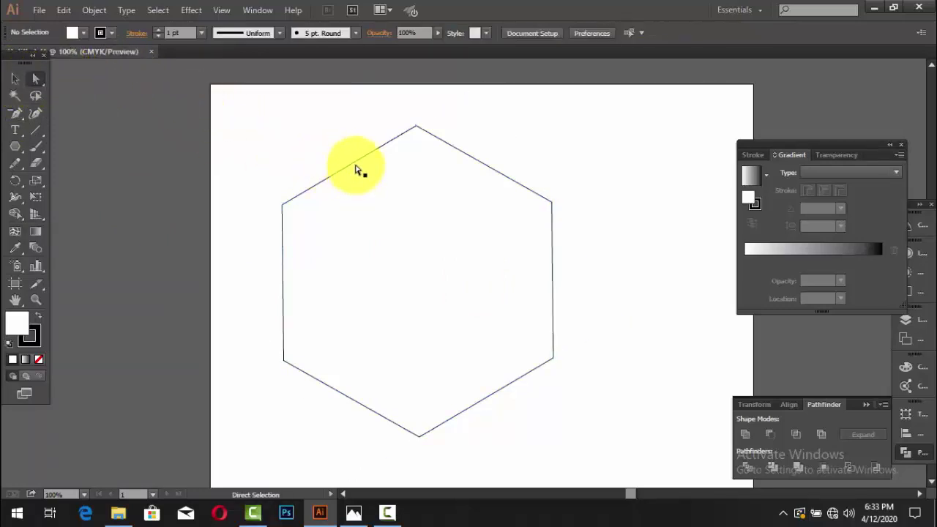
{"action": "mouse_move", "coordinate": [351, 168]}
{"action": "left_mouse_down"}
{"action": "mouse_move", "coordinate": [454, 266]}
{"action": "mouse_move", "coordinate": [451, 233]}
{"action": "left_mouse_up"}
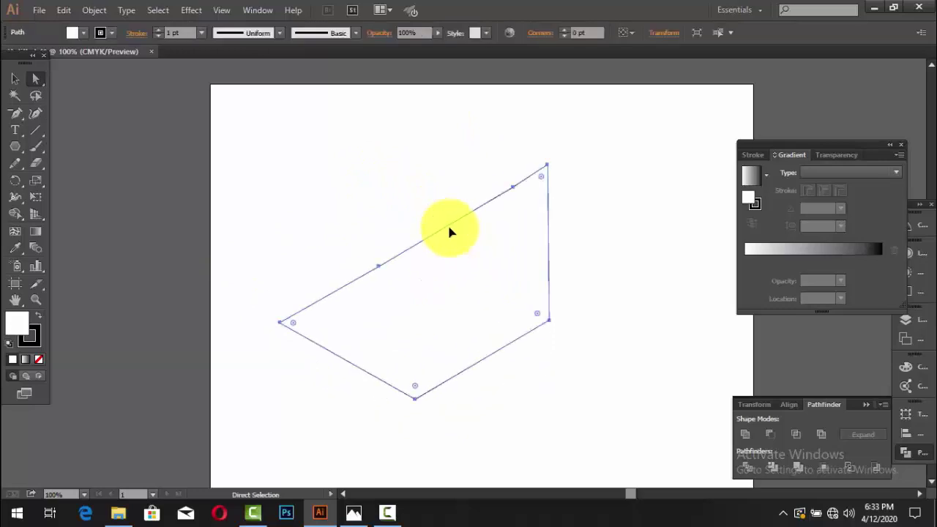
{"action": "key", "text": "ctrl+z"}
{"action": "key", "text": "ctrl+z"}
{"action": "key", "text": "ctrl+z"}
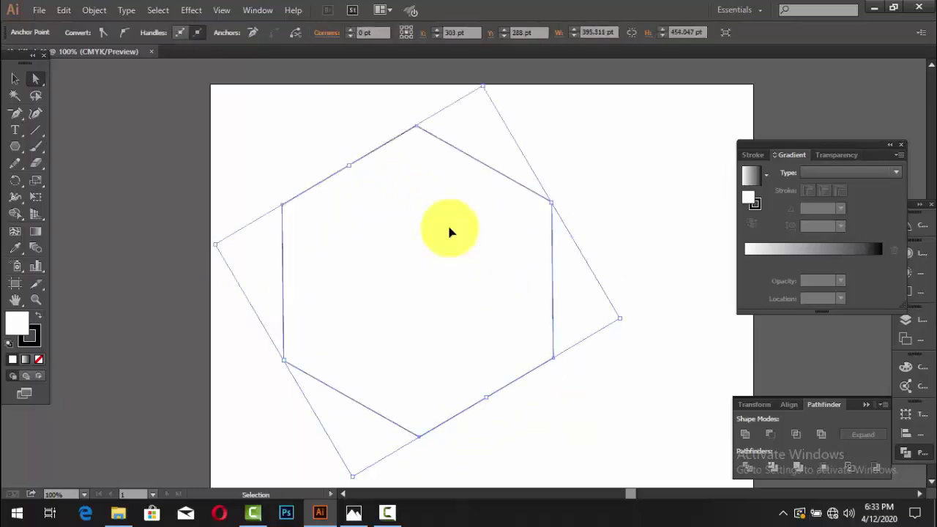
{"action": "key", "text": "ctrl+z"}
{"action": "left_click", "coordinate": [665, 125]}
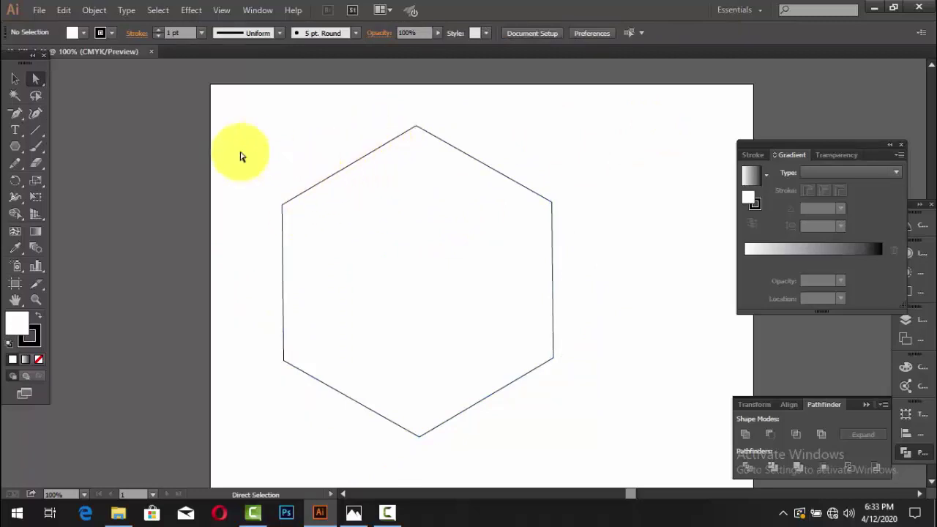
{"action": "left_click", "coordinate": [29, 116]}
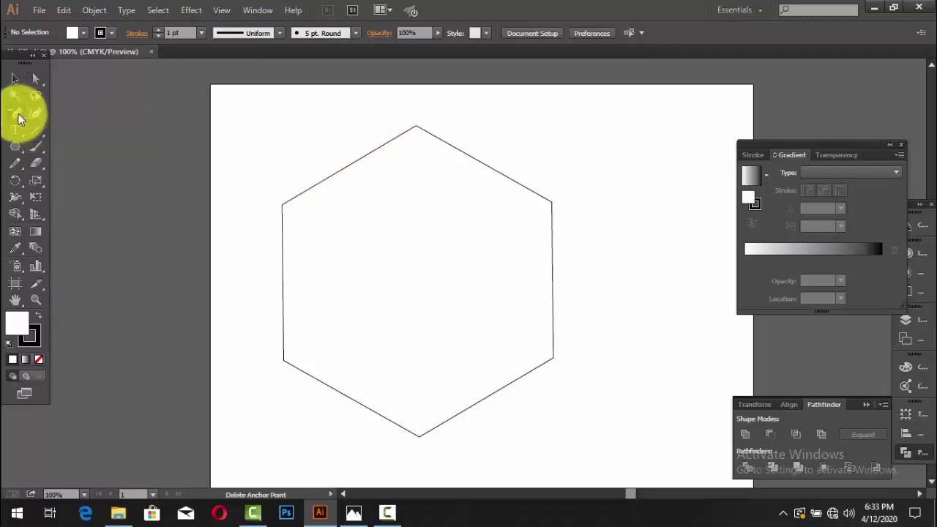
- Add an anchor midway on the top-left edge and drag it inward toward the centre
{"action": "left_click_drag", "start_coordinate": [20, 119], "coordinate": [54, 132]}
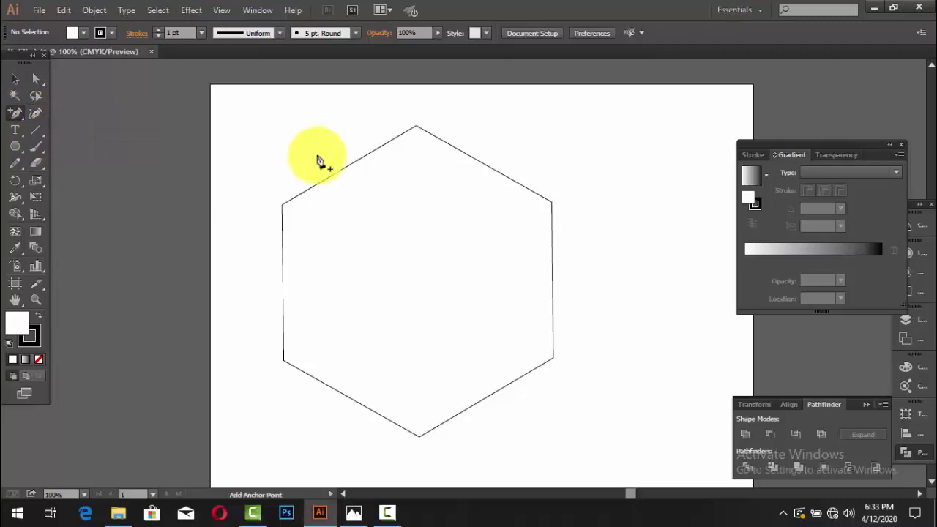
{"action": "left_click", "coordinate": [347, 167]}
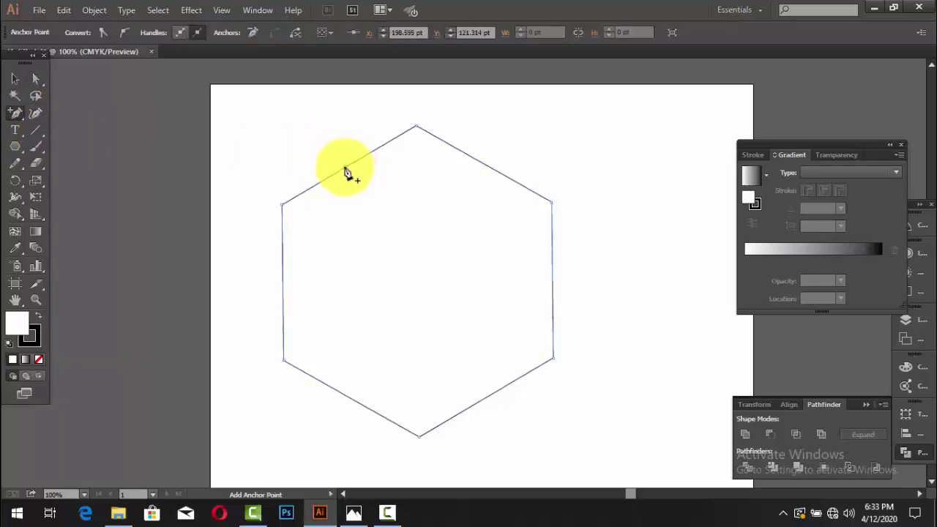
{"action": "left_click", "coordinate": [36, 78]}
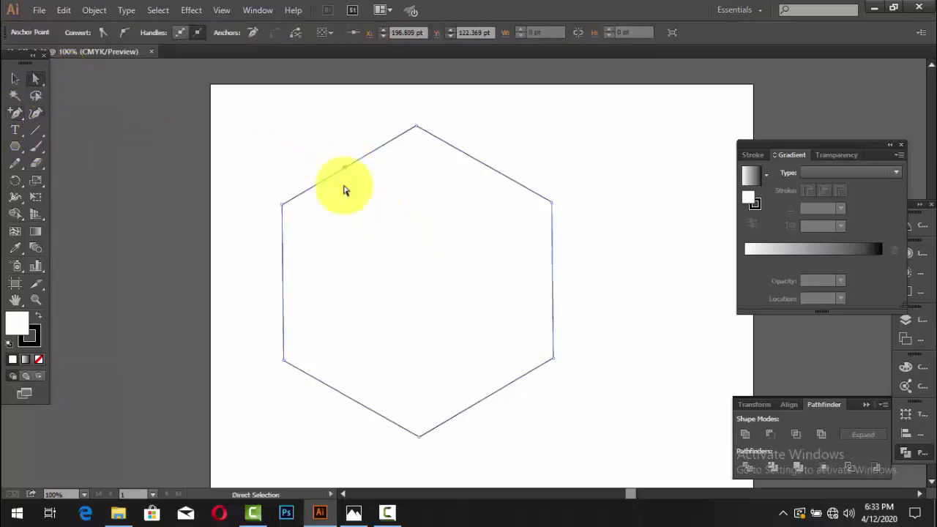
{"action": "left_click_drag", "start_coordinate": [352, 172], "coordinate": [405, 221]}
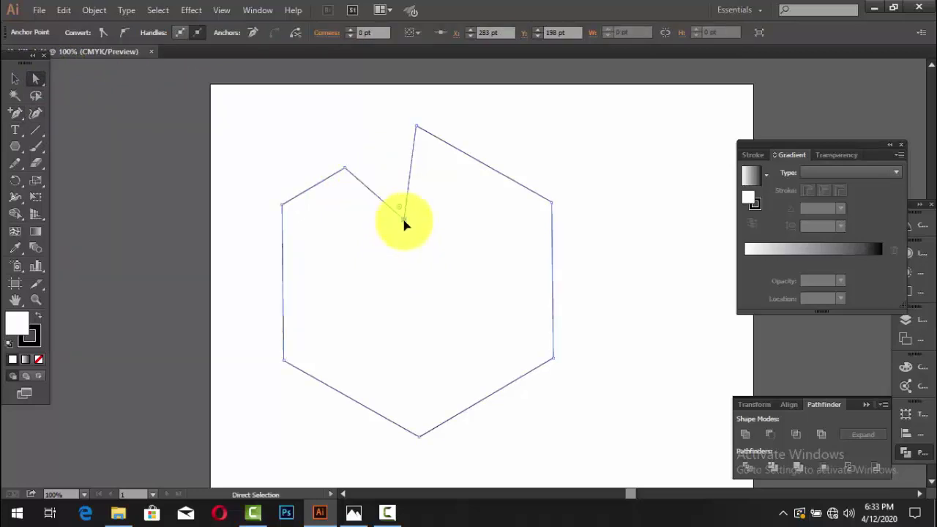
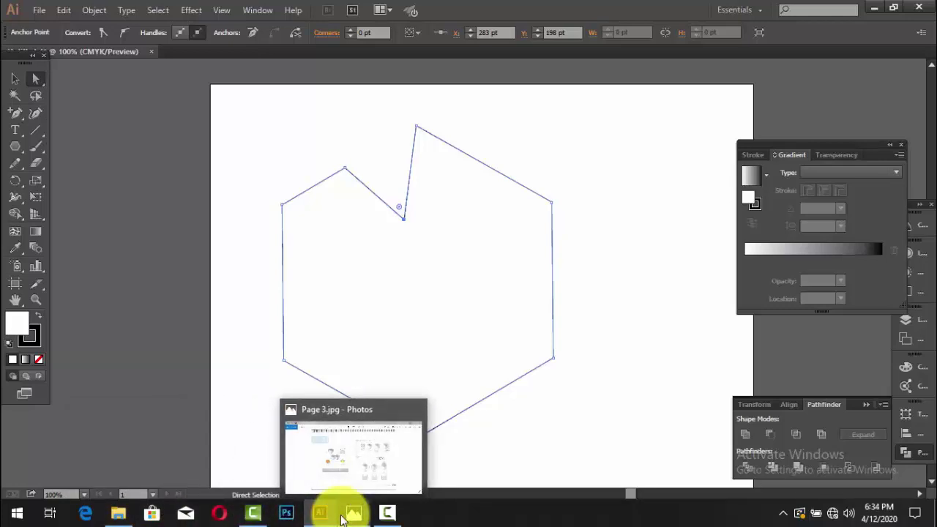
- Check the textbook reference on Page 4, then return to the drawing
{"action": "left_click", "coordinate": [342, 515]}
{"action": "left_click", "coordinate": [917, 281]}
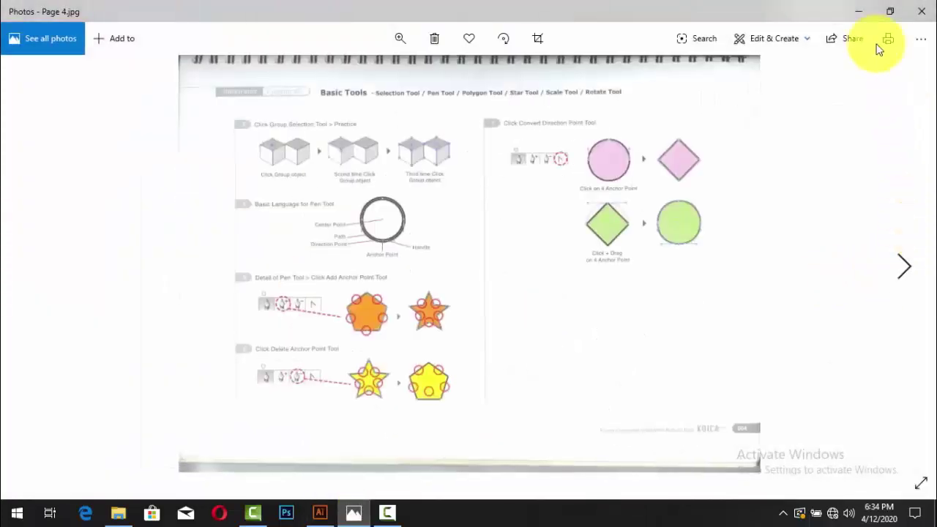
{"action": "left_click", "coordinate": [867, 13]}
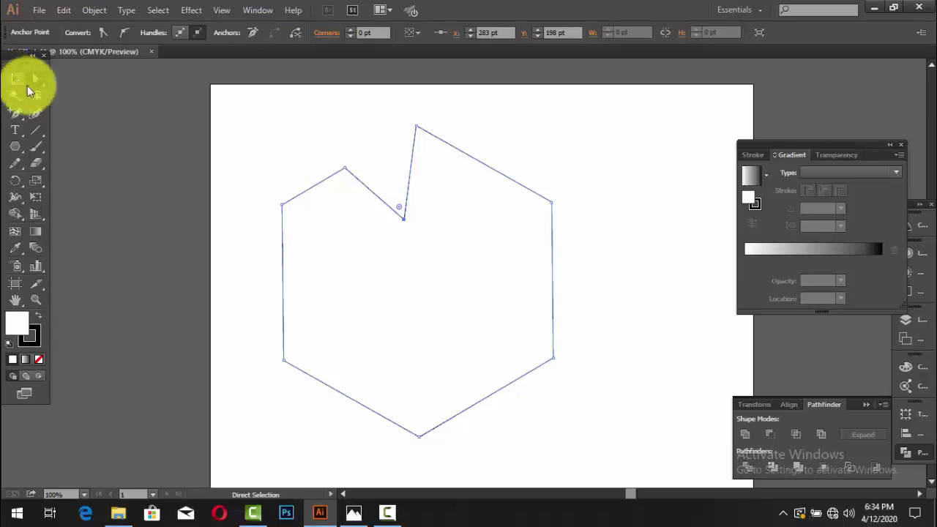
- Marquee-select the hexagon and delete the whole path
{"action": "left_click_drag", "start_coordinate": [245, 138], "coordinate": [514, 352]}
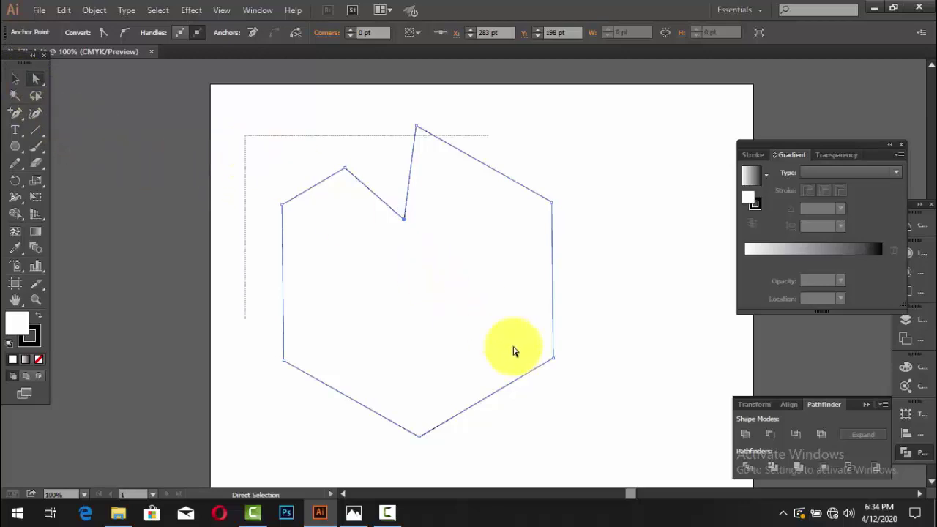
{"action": "key", "text": "Delete"}
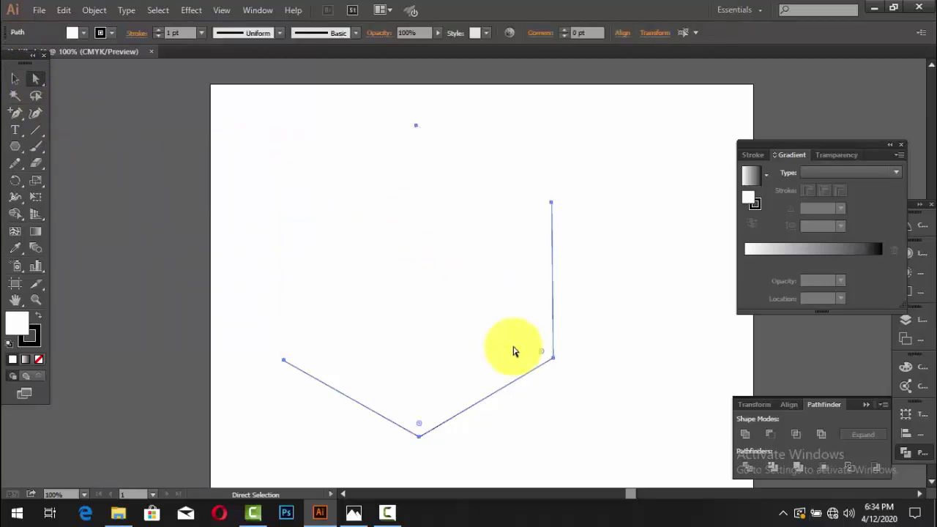
{"action": "key", "text": "Delete"}
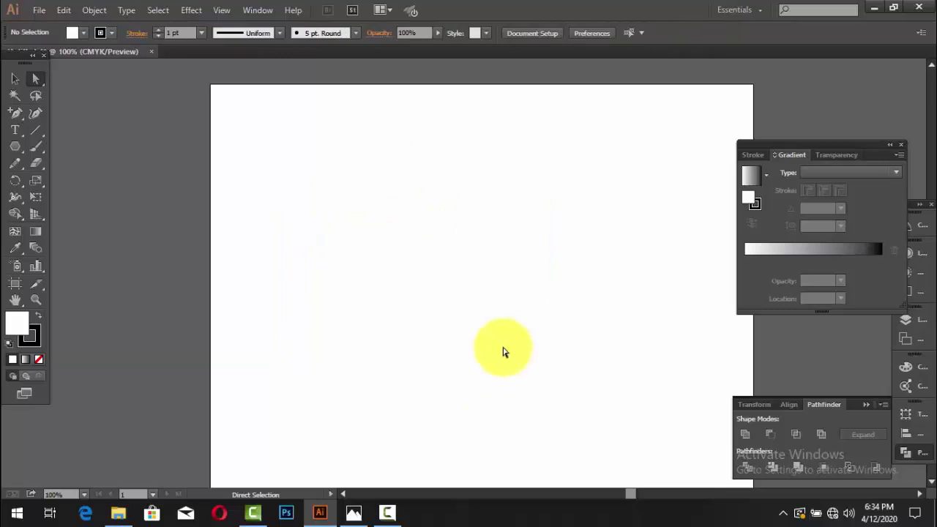
- Draw a small square of about 112 × 113 pt in the upper middle of the artboard
{"action": "left_click", "coordinate": [15, 114]}
{"action": "left_click_drag", "start_coordinate": [15, 119], "coordinate": [67, 162]}
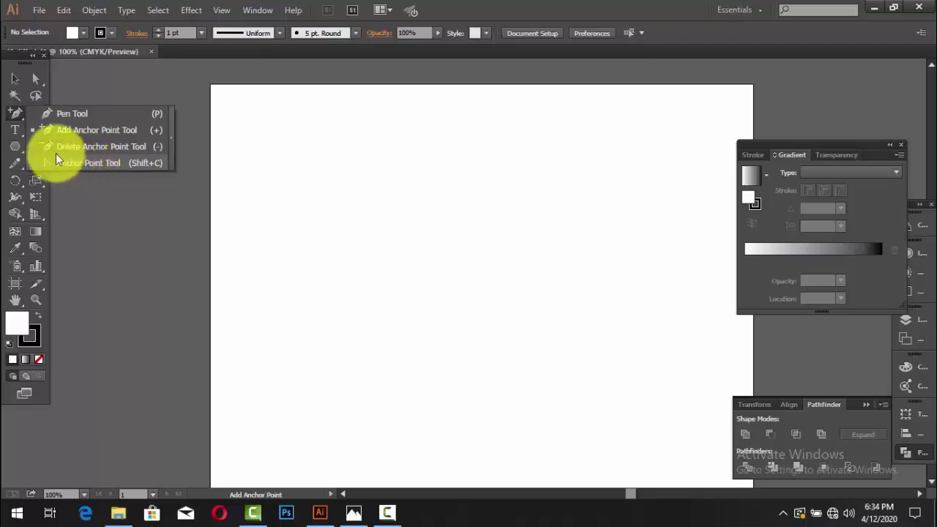
{"action": "mouse_move", "coordinate": [89, 161]}
{"action": "left_mouse_down"}
{"action": "mouse_move", "coordinate": [16, 150]}
{"action": "mouse_move", "coordinate": [47, 156]}
{"action": "mouse_move", "coordinate": [69, 147]}
{"action": "left_mouse_up"}
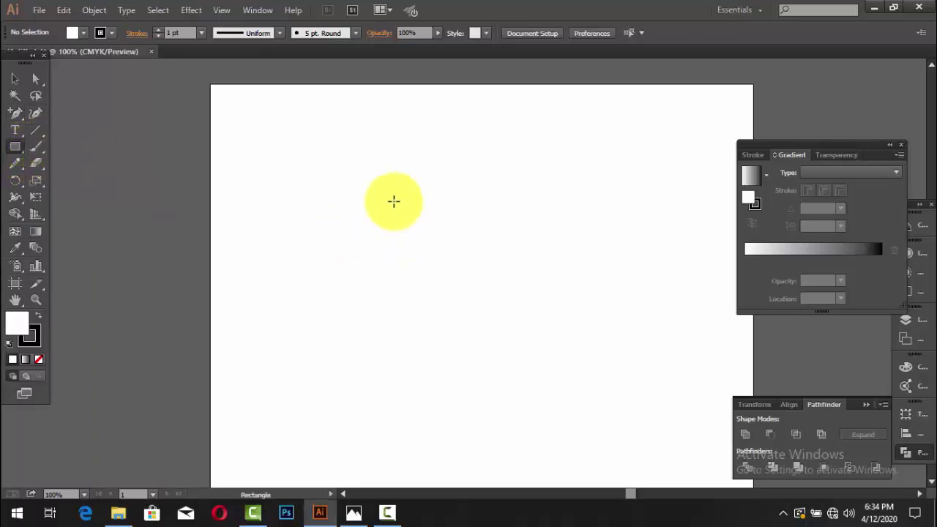
{"action": "left_click_drag", "start_coordinate": [392, 194], "coordinate": [468, 270]}
- Rotate the square 45° into a diamond and deselect it
{"action": "left_click", "coordinate": [15, 78]}
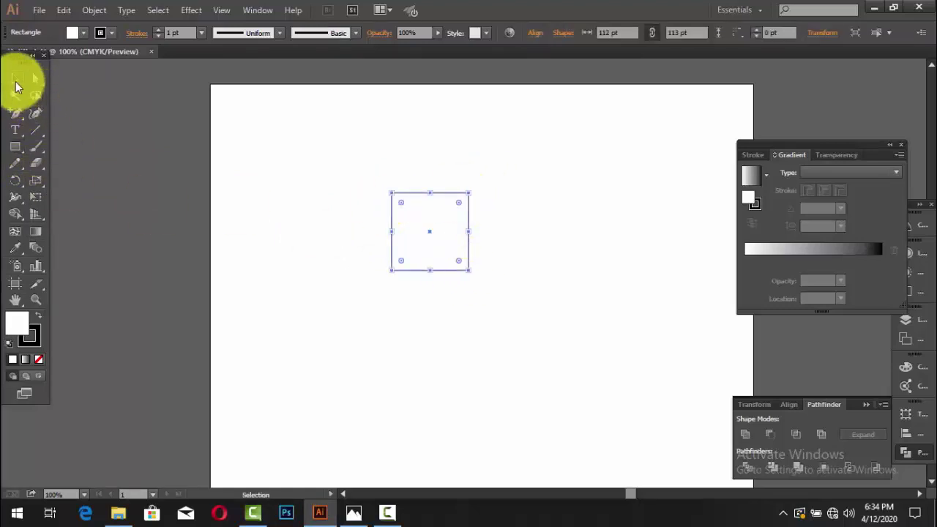
{"action": "left_click_drag", "start_coordinate": [473, 191], "coordinate": [495, 234]}
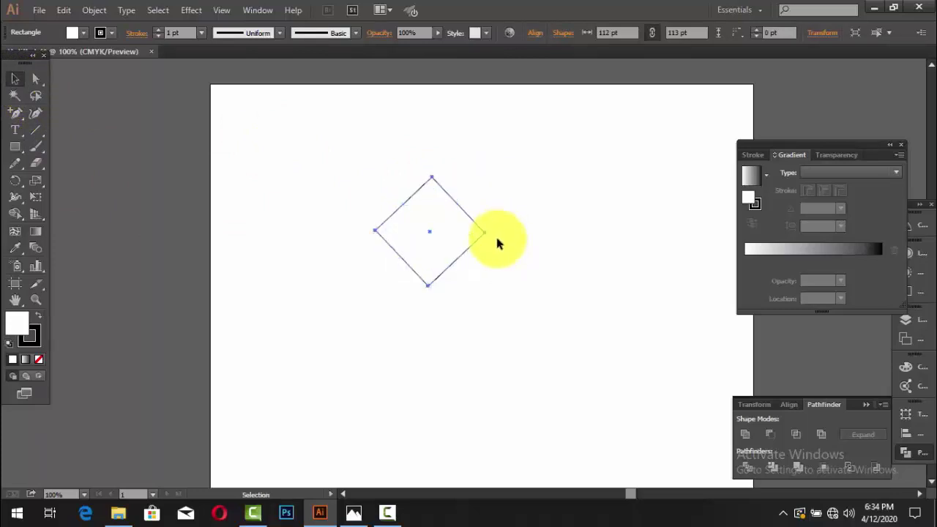
{"action": "left_click", "coordinate": [495, 234]}
{"action": "left_click", "coordinate": [20, 115]}
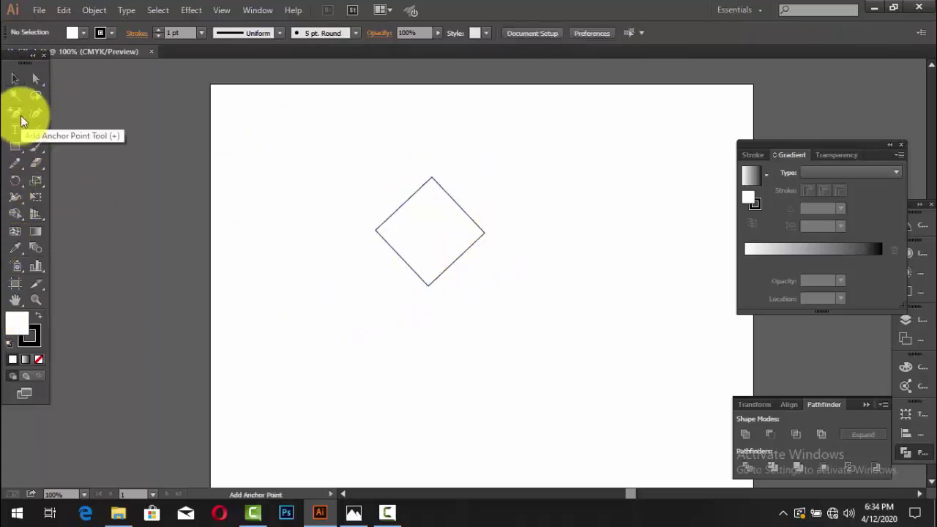
{"action": "left_click_drag", "start_coordinate": [20, 114], "coordinate": [63, 166]}
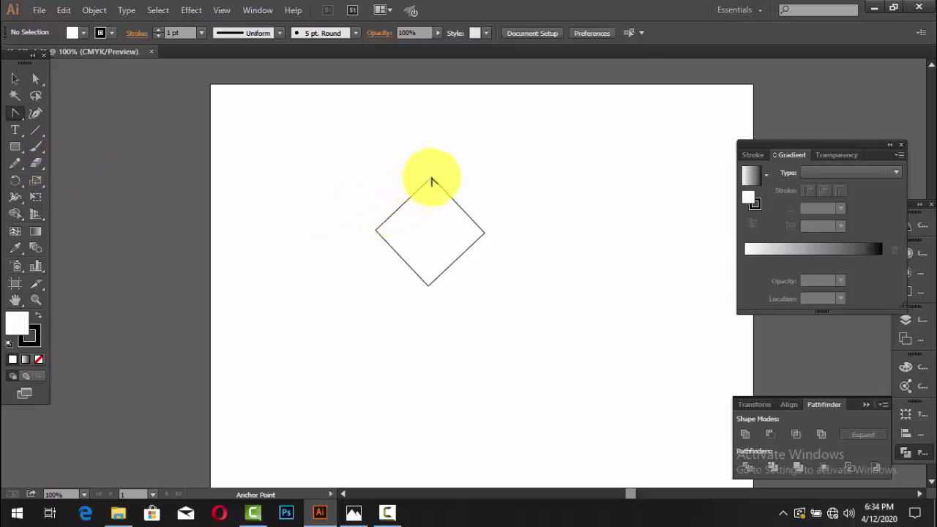
{"action": "left_click", "coordinate": [432, 181]}
{"action": "left_click_drag", "start_coordinate": [432, 181], "coordinate": [443, 181]}
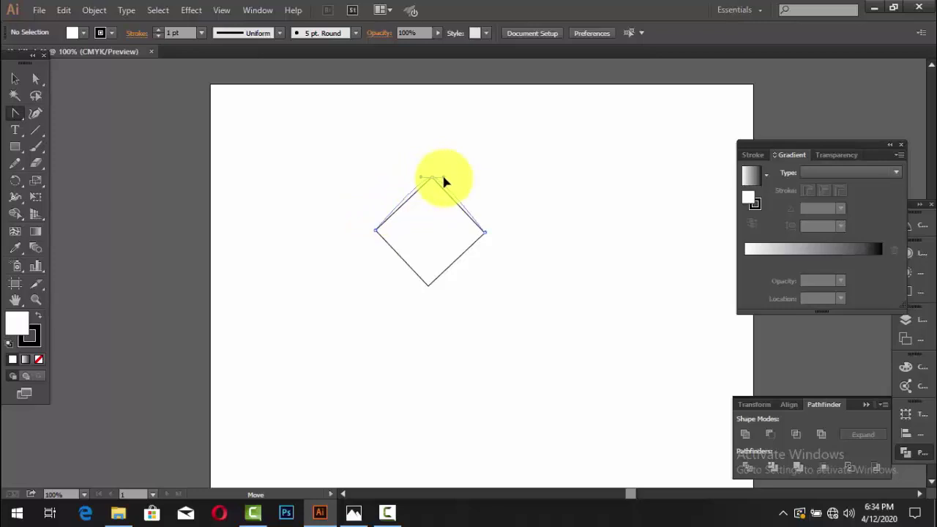
{"action": "left_click_drag", "start_coordinate": [444, 181], "coordinate": [481, 178]}
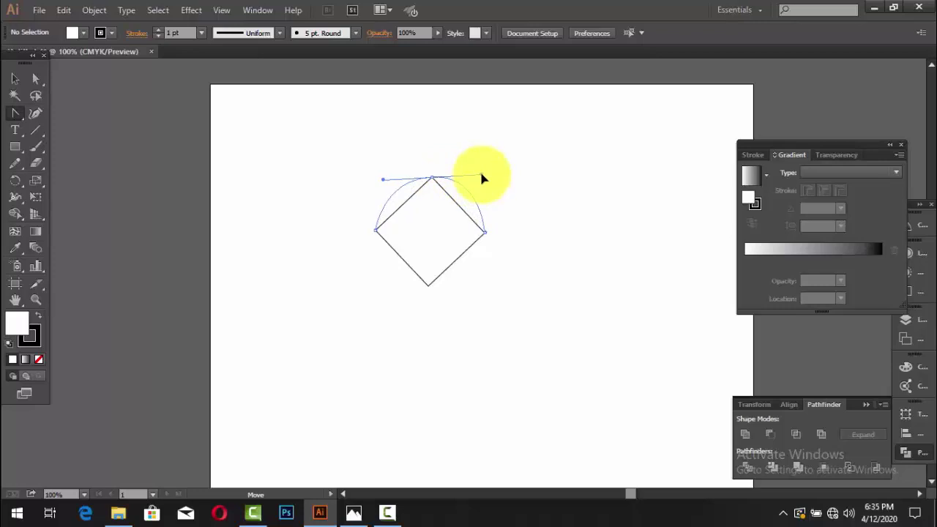
{"action": "left_click_drag", "start_coordinate": [481, 178], "coordinate": [482, 179]}
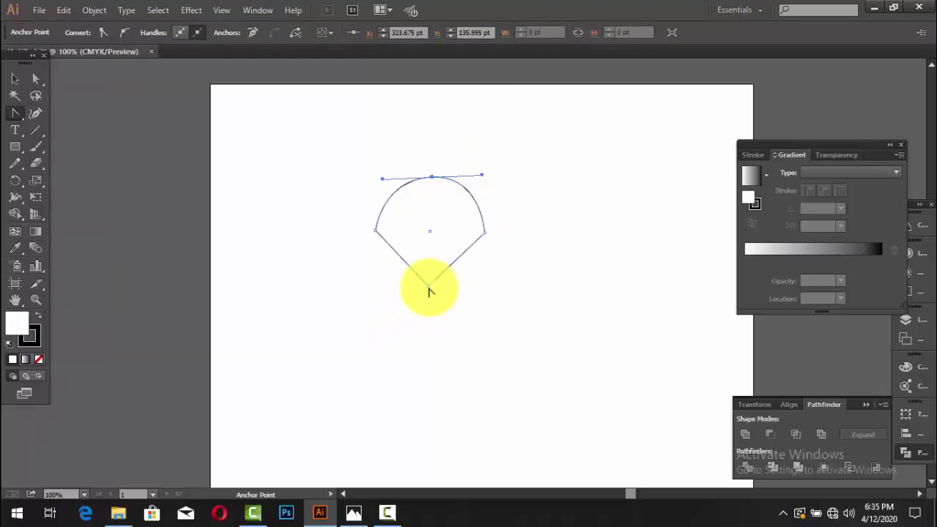
{"action": "mouse_move", "coordinate": [429, 290]}
{"action": "left_mouse_down"}
{"action": "mouse_move", "coordinate": [450, 291]}
{"action": "mouse_move", "coordinate": [380, 290]}
{"action": "left_mouse_up"}
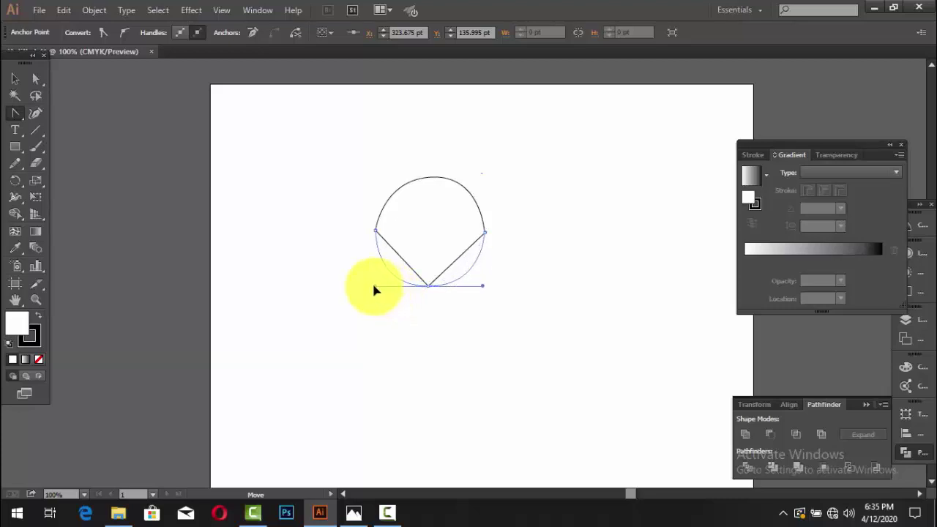
{"action": "left_click_drag", "start_coordinate": [379, 286], "coordinate": [373, 286]}
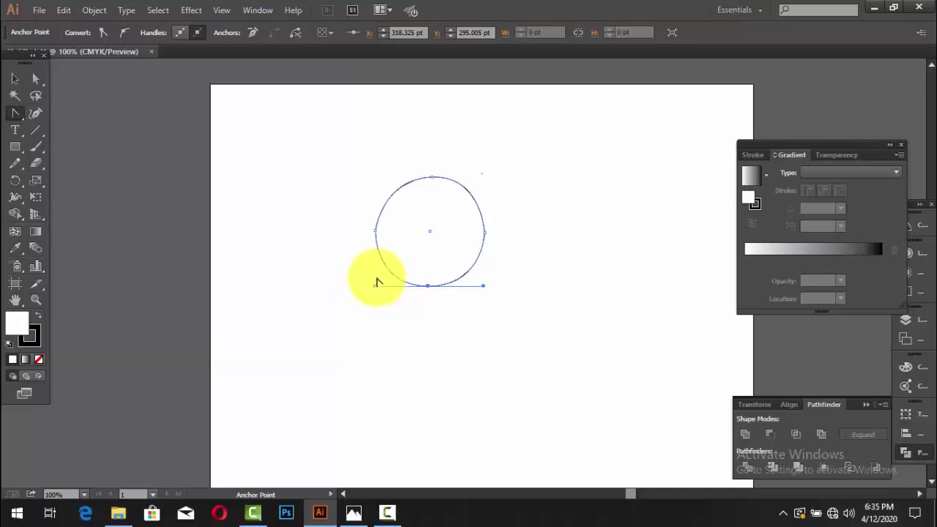
{"action": "left_click_drag", "start_coordinate": [374, 286], "coordinate": [401, 241]}
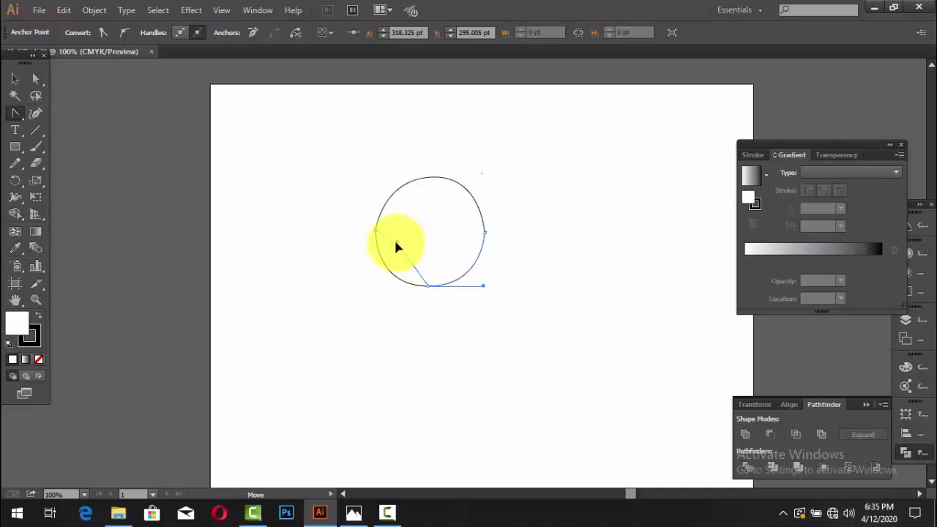
{"action": "left_click_drag", "start_coordinate": [401, 240], "coordinate": [429, 285]}
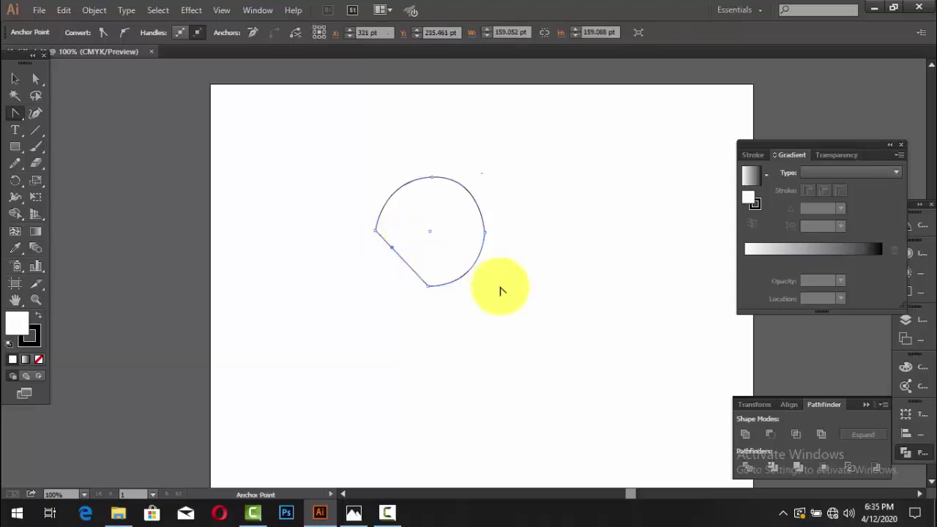
{"action": "left_click", "coordinate": [428, 287]}
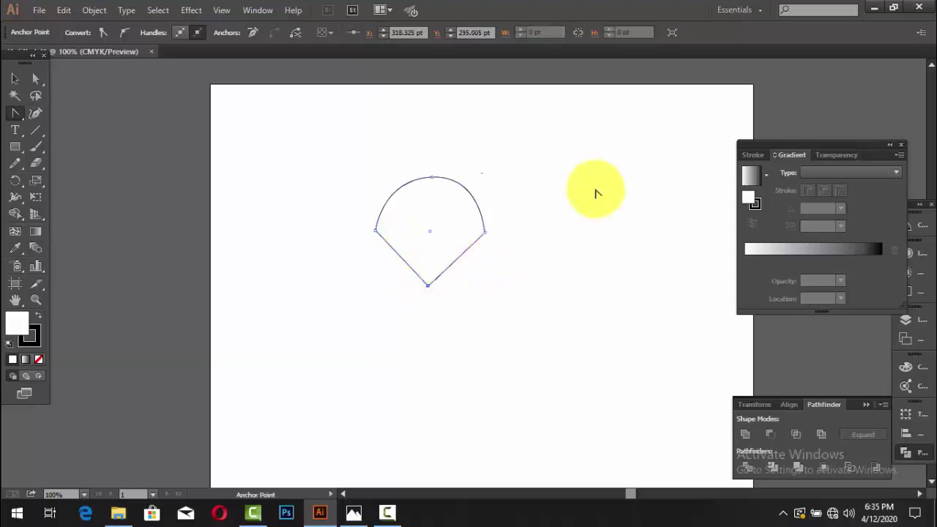
{"action": "left_click", "coordinate": [431, 179]}
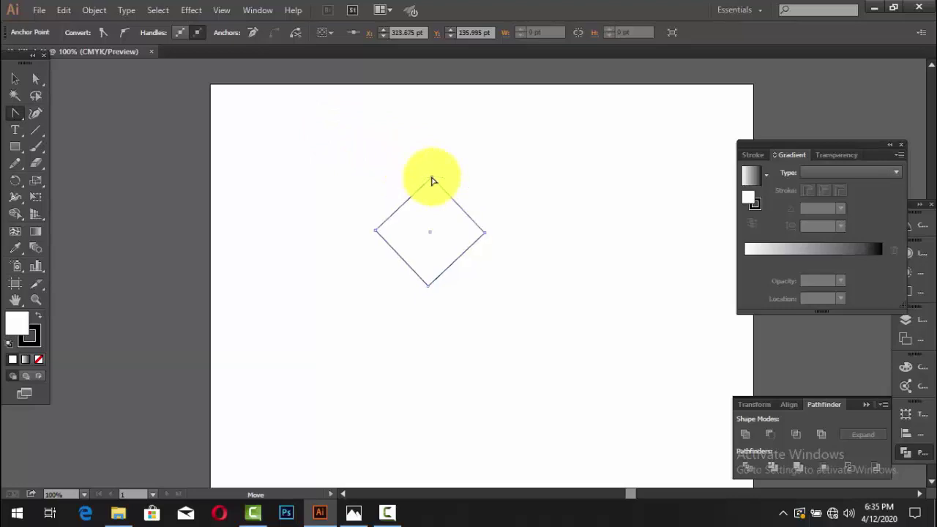
{"action": "left_click", "coordinate": [432, 180]}
{"action": "mouse_move", "coordinate": [433, 180]}
{"action": "left_mouse_down"}
{"action": "mouse_move", "coordinate": [492, 178]}
{"action": "mouse_move", "coordinate": [482, 128]}
{"action": "mouse_move", "coordinate": [504, 137]}
{"action": "mouse_move", "coordinate": [525, 183]}
{"action": "mouse_move", "coordinate": [439, 220]}
{"action": "mouse_move", "coordinate": [472, 220]}
{"action": "left_mouse_up"}
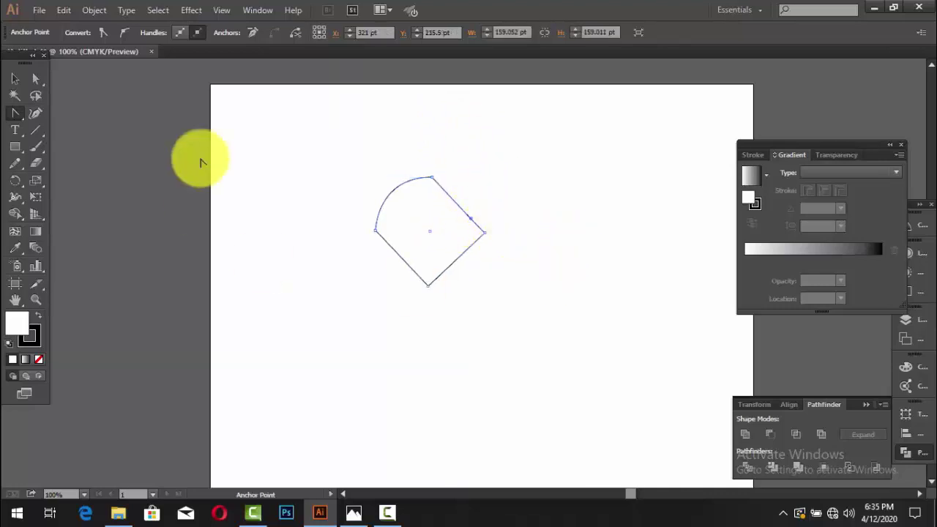
{"action": "left_click", "coordinate": [431, 178]}
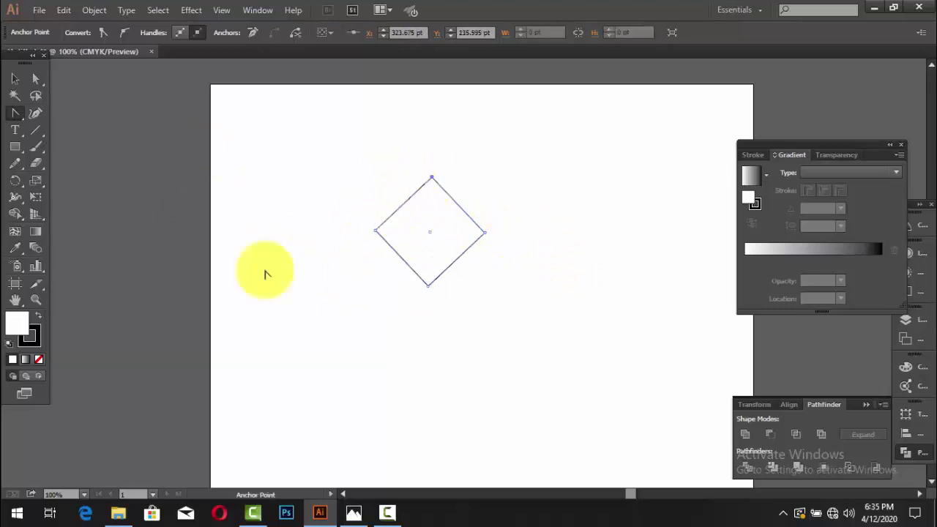
{"action": "left_click", "coordinate": [17, 115]}
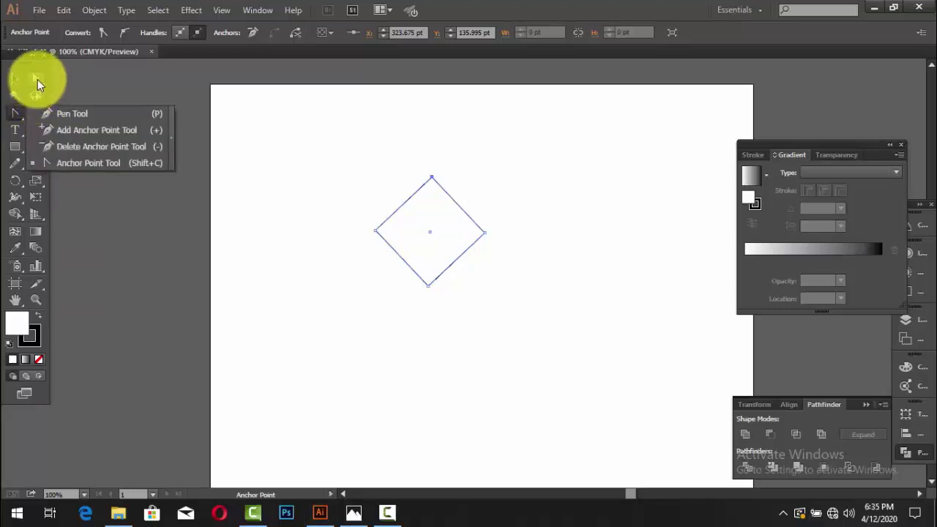
{"action": "left_click", "coordinate": [38, 79]}
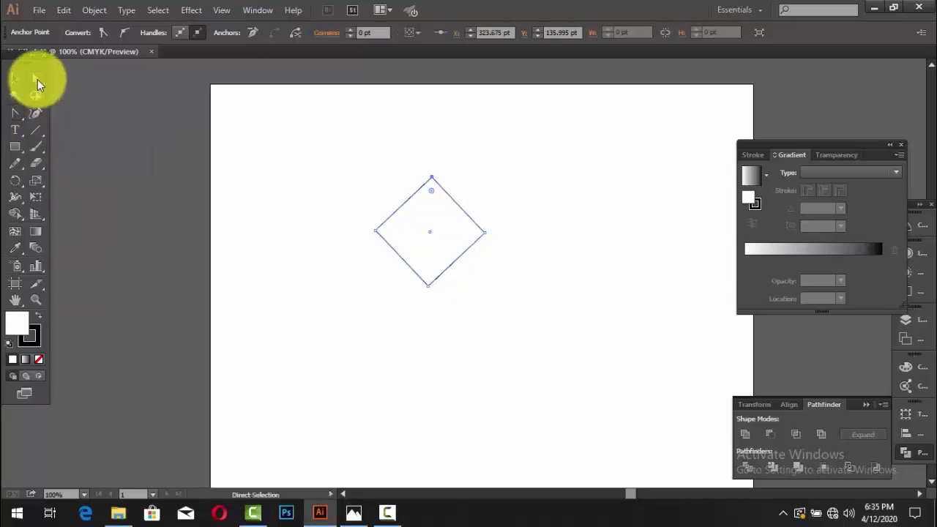
{"action": "left_click", "coordinate": [11, 117]}
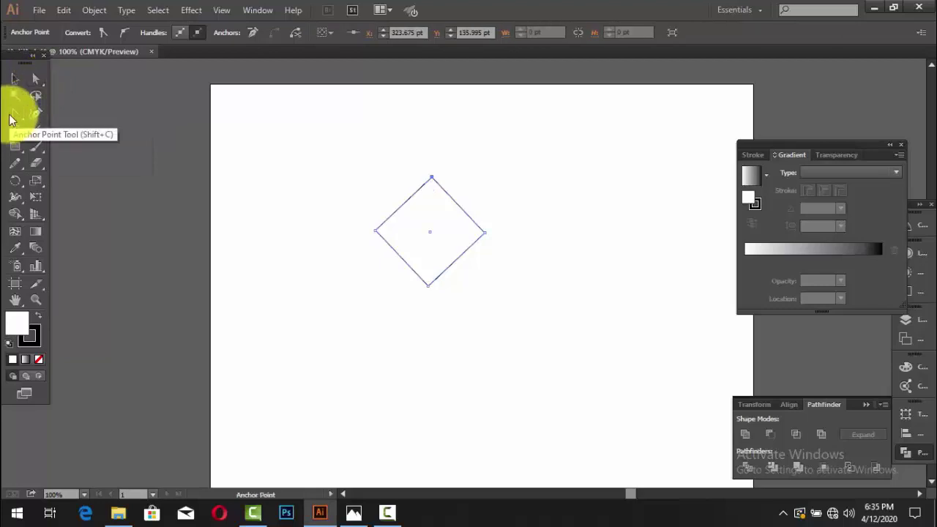
{"action": "left_click_drag", "start_coordinate": [12, 117], "coordinate": [69, 123]}
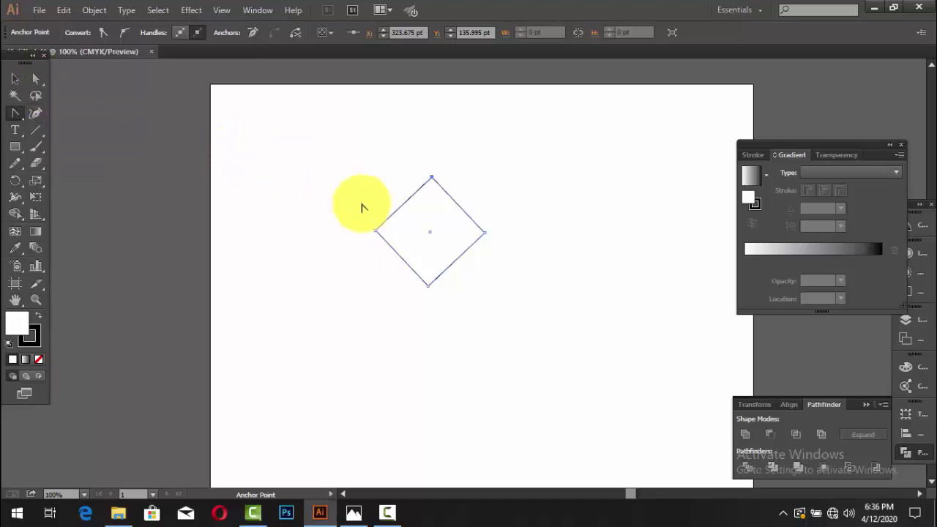
{"action": "left_click", "coordinate": [15, 78]}
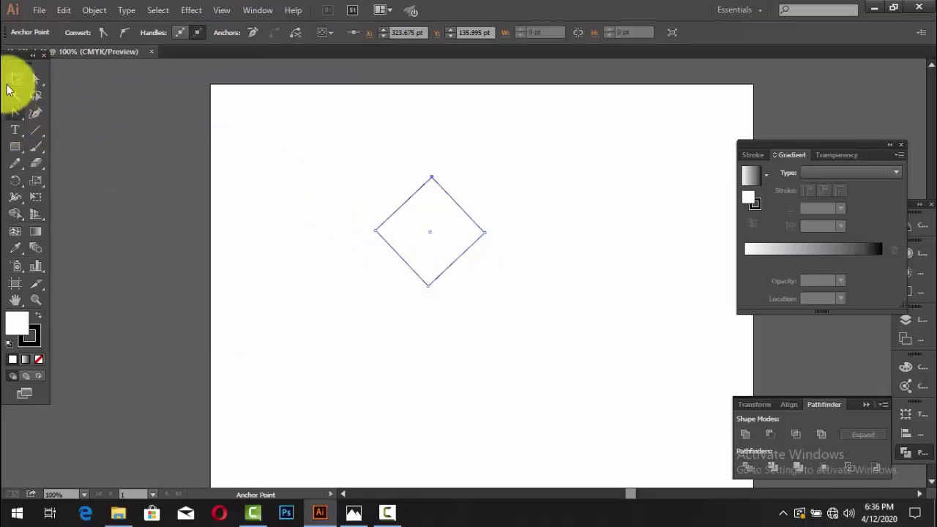
- Delete the diamond and dismiss the canvas context menu, leaving the artboard empty
{"action": "left_click", "coordinate": [452, 299]}
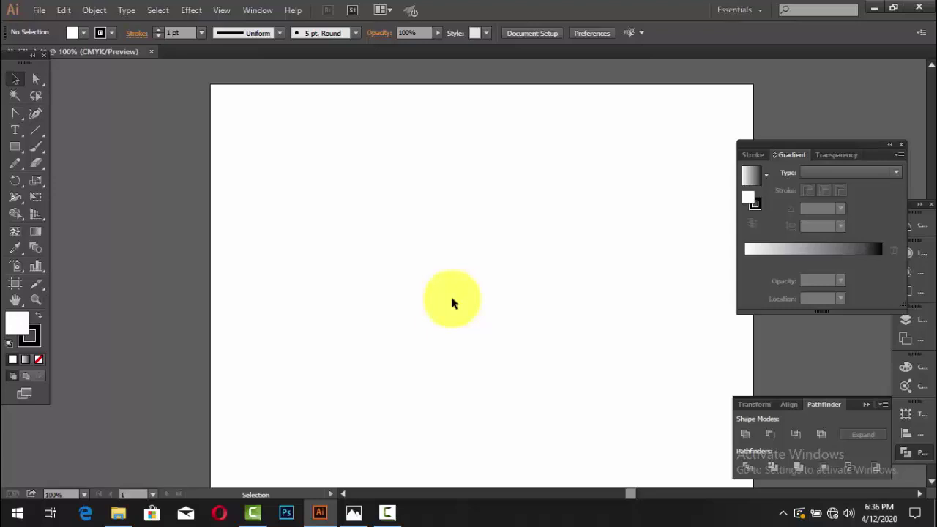
{"action": "right_click", "coordinate": [452, 302]}
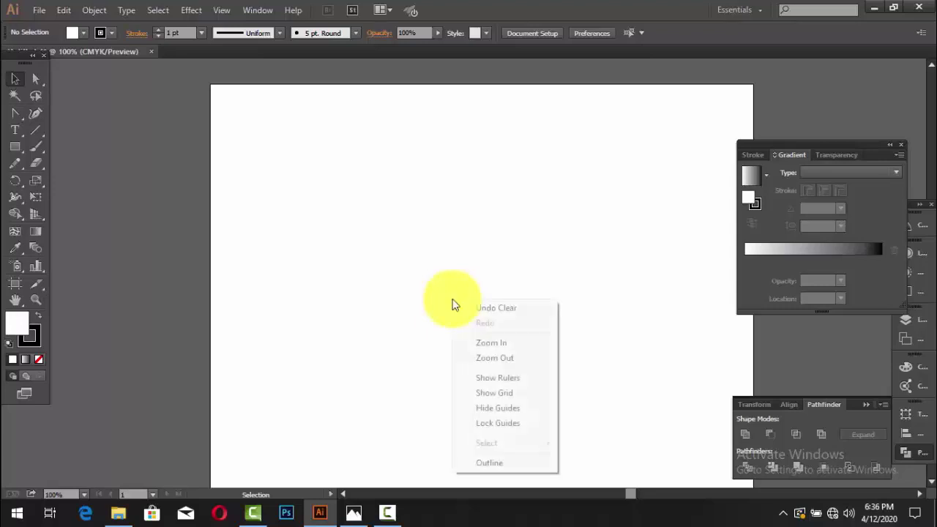
{"action": "left_click", "coordinate": [227, 293]}
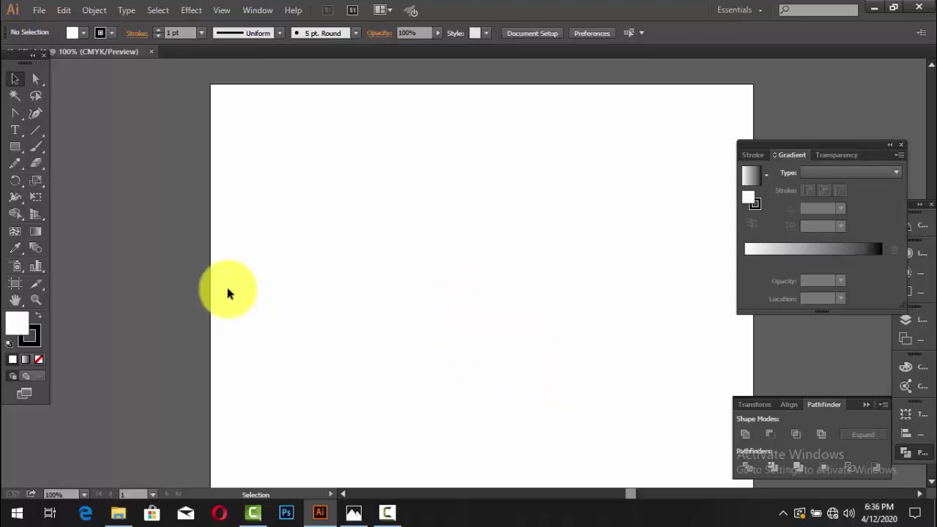